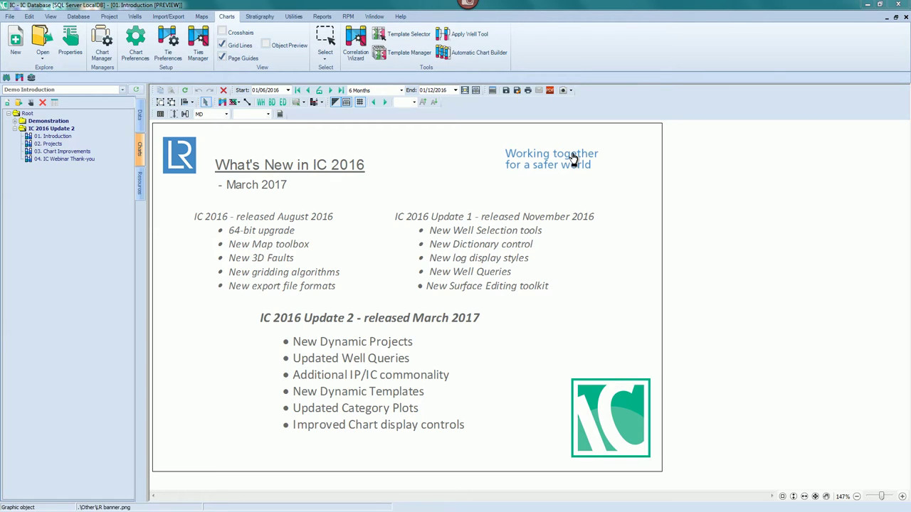
From the 02. Projects chart, start a new Dynamic-type project and open its well query list.
{"action": "key", "text": "Page_Down"}
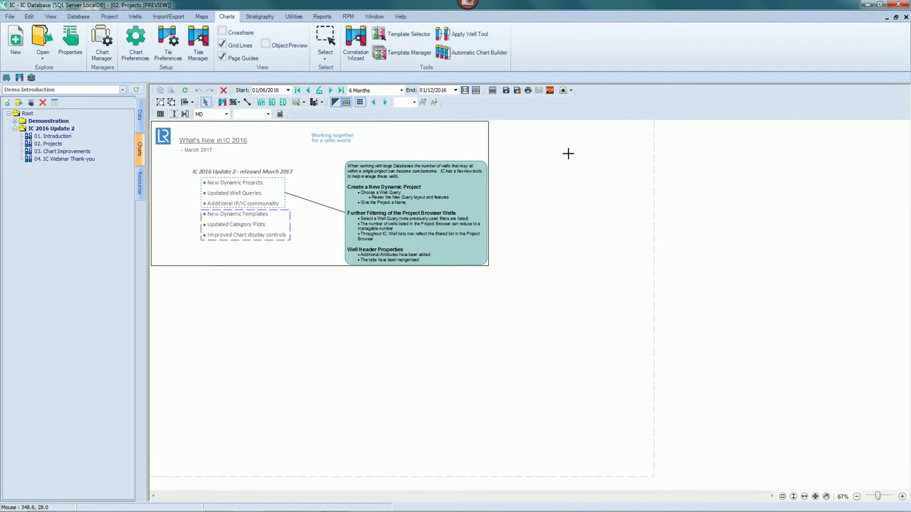
{"action": "left_click", "coordinate": [106, 18]}
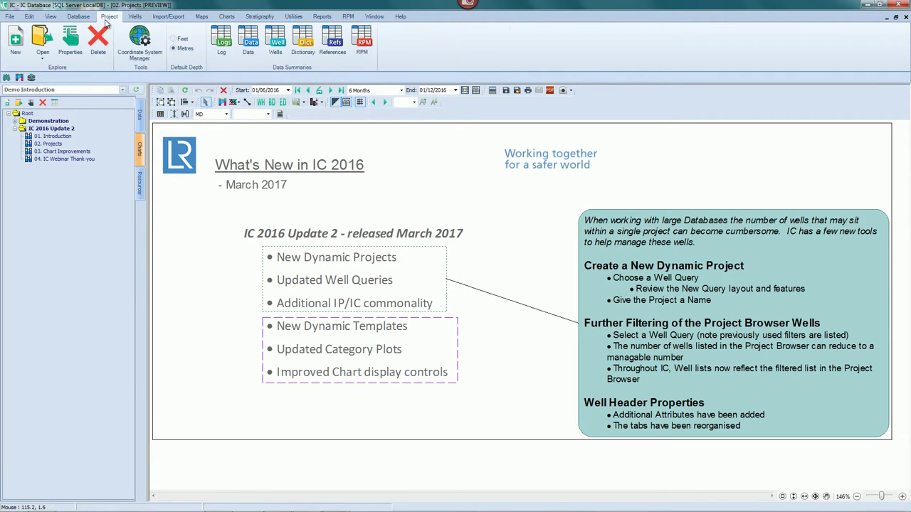
{"action": "left_click", "coordinate": [15, 39]}
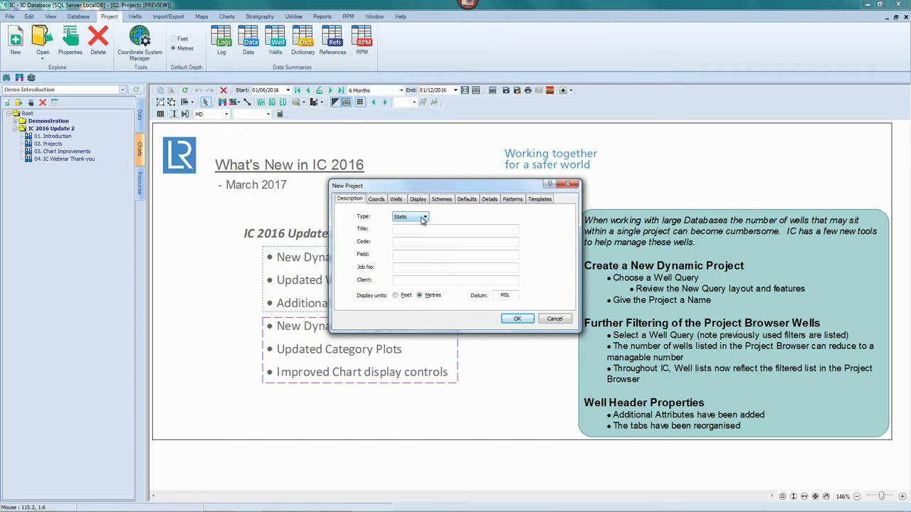
{"action": "left_click", "coordinate": [422, 219]}
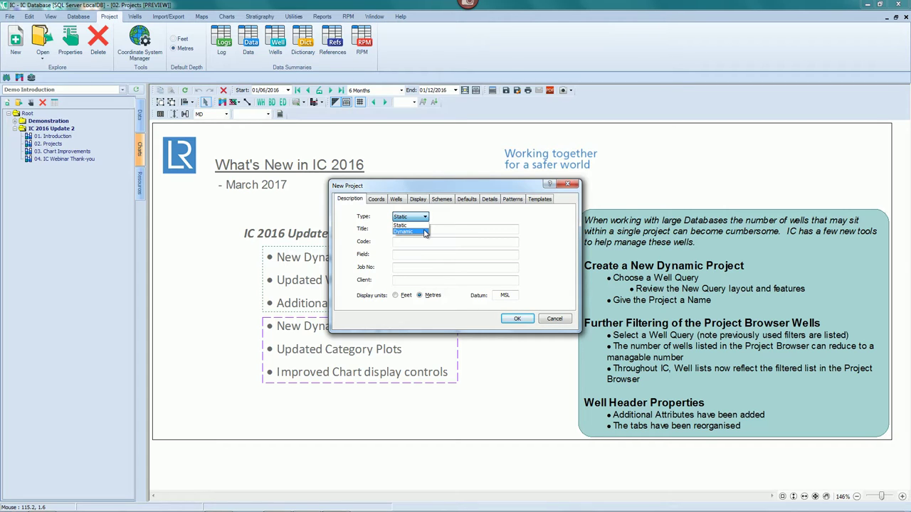
{"action": "left_click", "coordinate": [425, 232]}
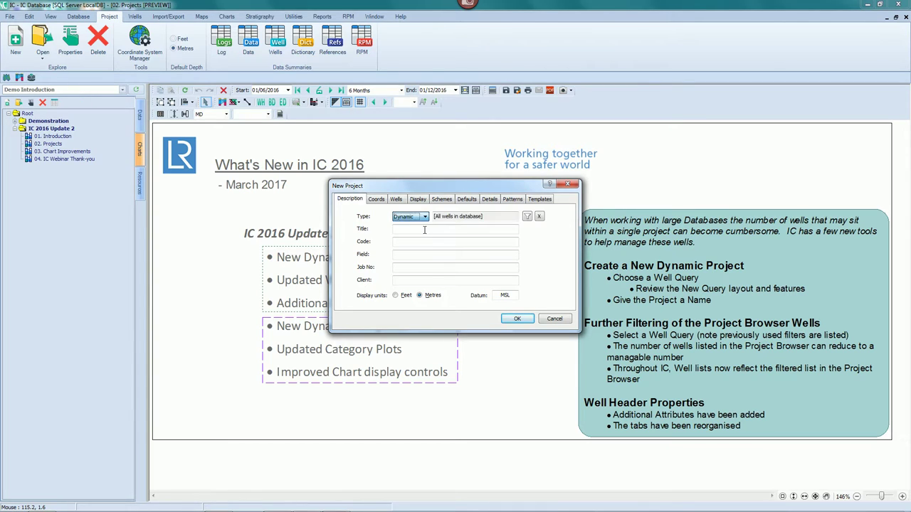
{"action": "left_click", "coordinate": [527, 217]}
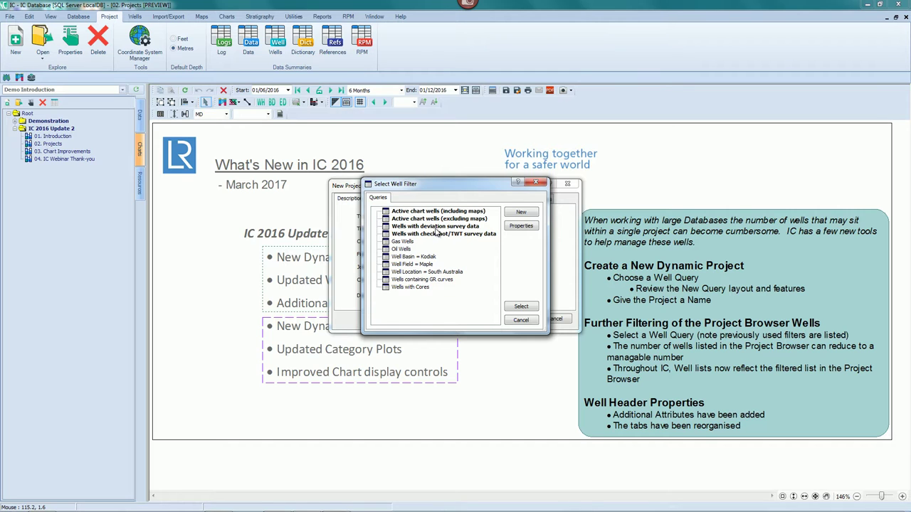
Create a new well query and open the Data selector for its investigated parameter.
{"action": "left_click", "coordinate": [521, 213]}
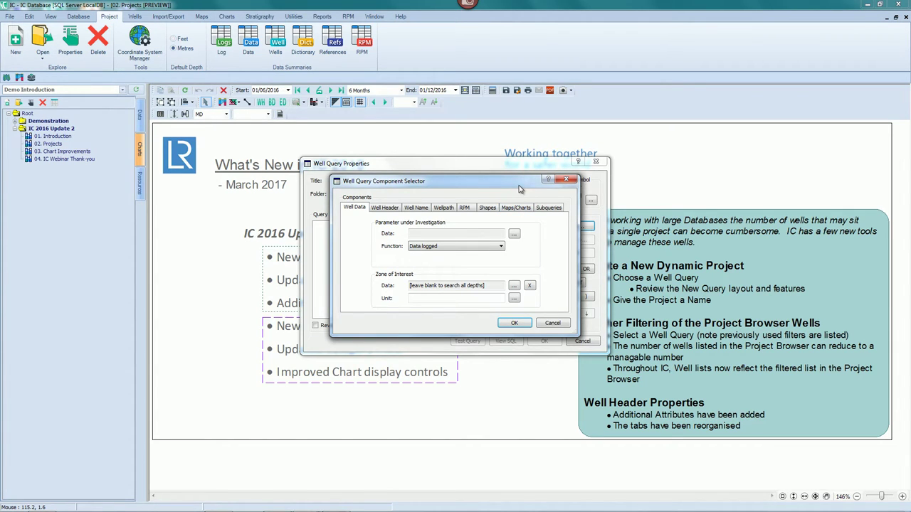
{"action": "mouse_move", "coordinate": [519, 189]}
{"action": "left_mouse_down"}
{"action": "mouse_move", "coordinate": [516, 233]}
{"action": "mouse_move", "coordinate": [519, 192]}
{"action": "left_mouse_up"}
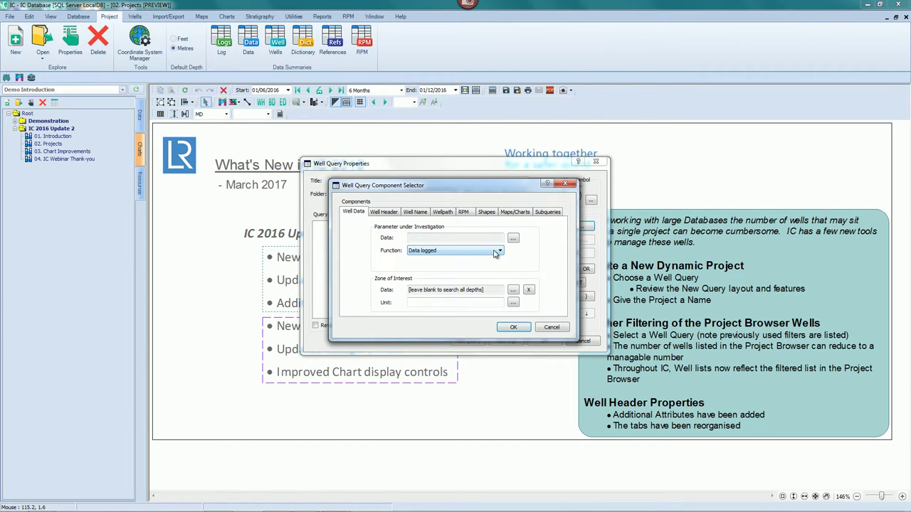
{"action": "left_click", "coordinate": [513, 238]}
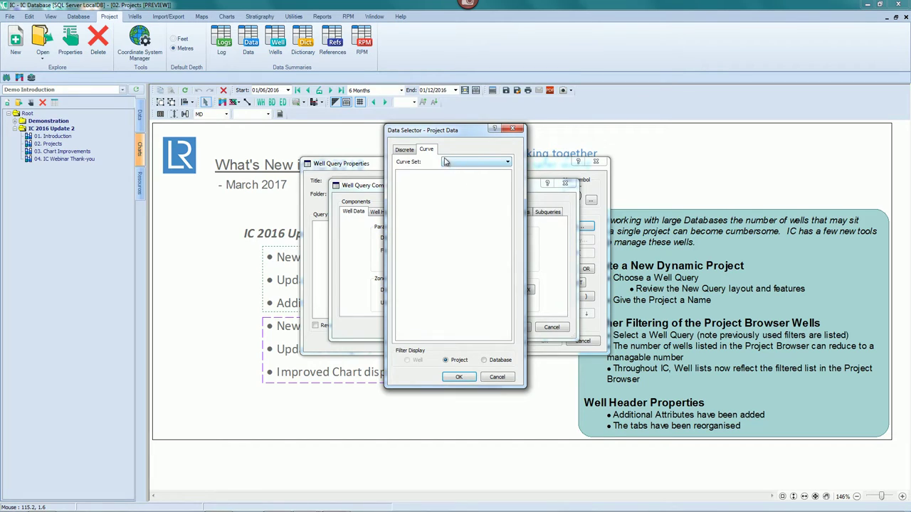
Choose Database > Discrete > Electrofacies as the query's data.
{"action": "left_click", "coordinate": [499, 360]}
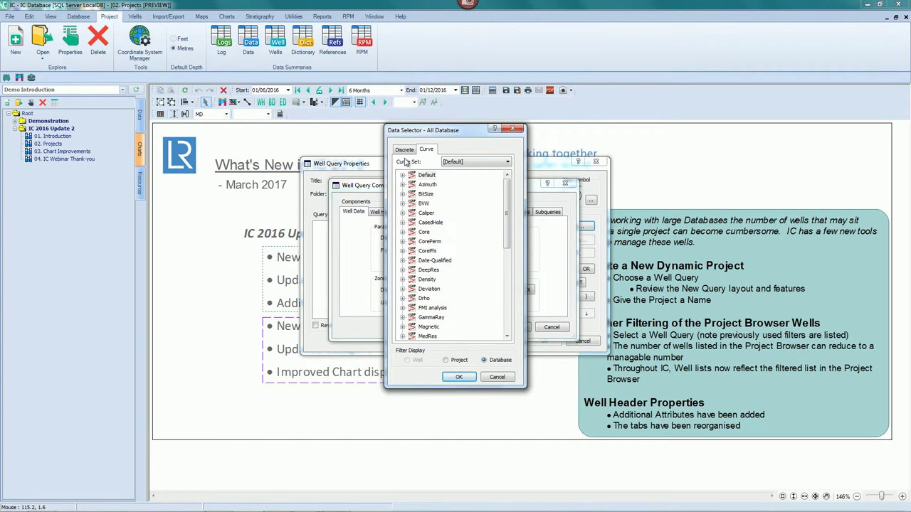
{"action": "left_click", "coordinate": [405, 151]}
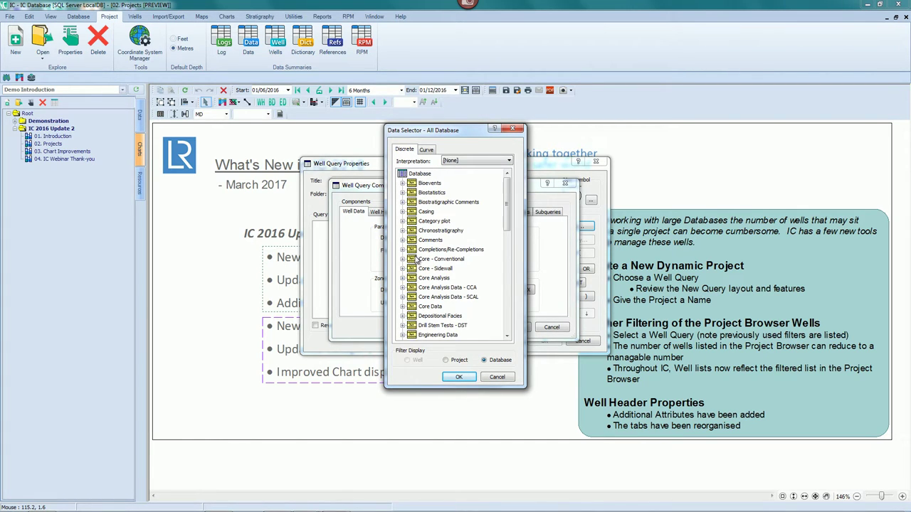
{"action": "left_click", "coordinate": [403, 316]}
{"action": "left_click", "coordinate": [442, 315]}
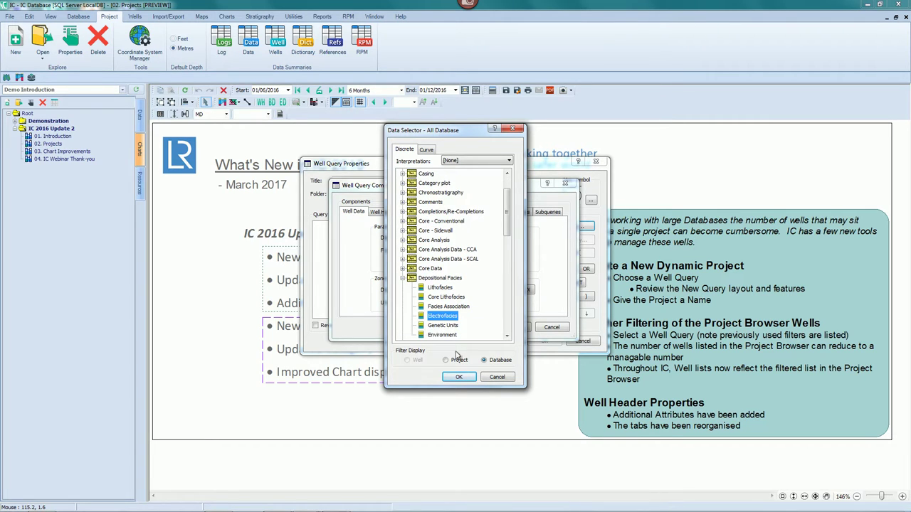
{"action": "left_click", "coordinate": [459, 377]}
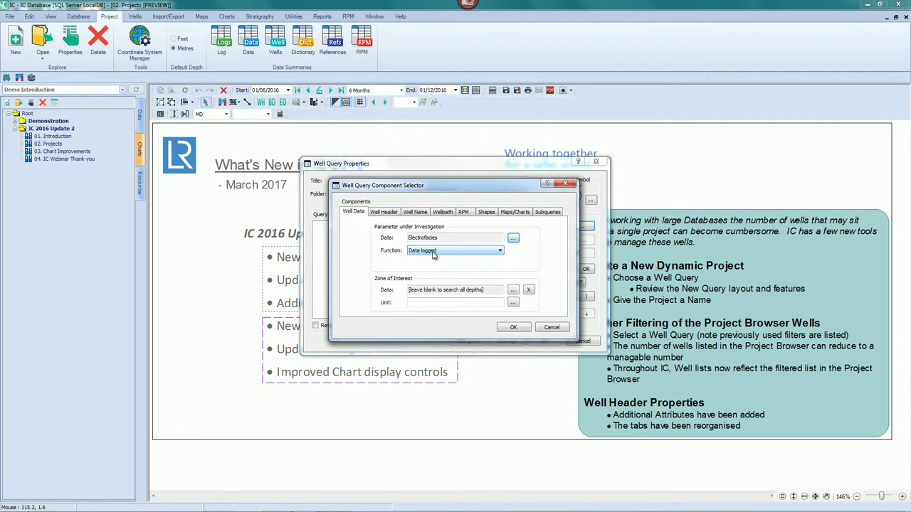
Set the function to Modified on or after 09 October 2009.
{"action": "left_click", "coordinate": [432, 253]}
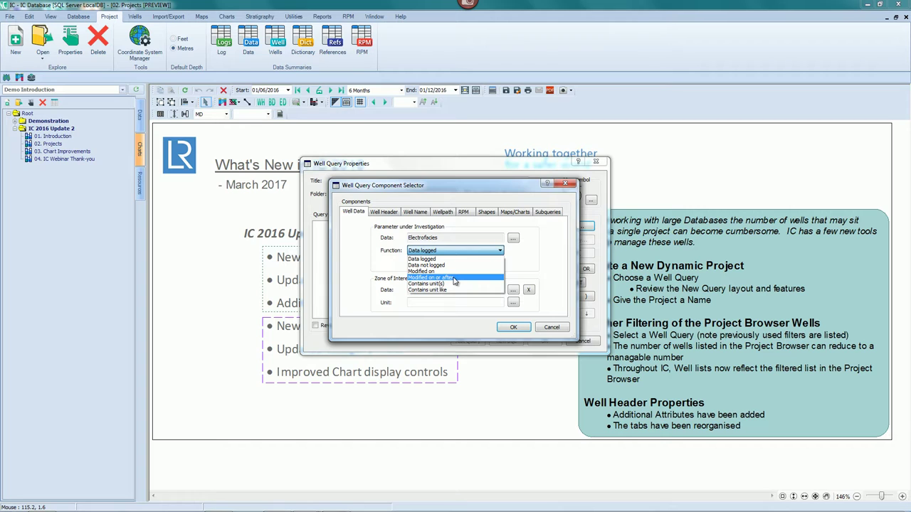
{"action": "left_click", "coordinate": [454, 278]}
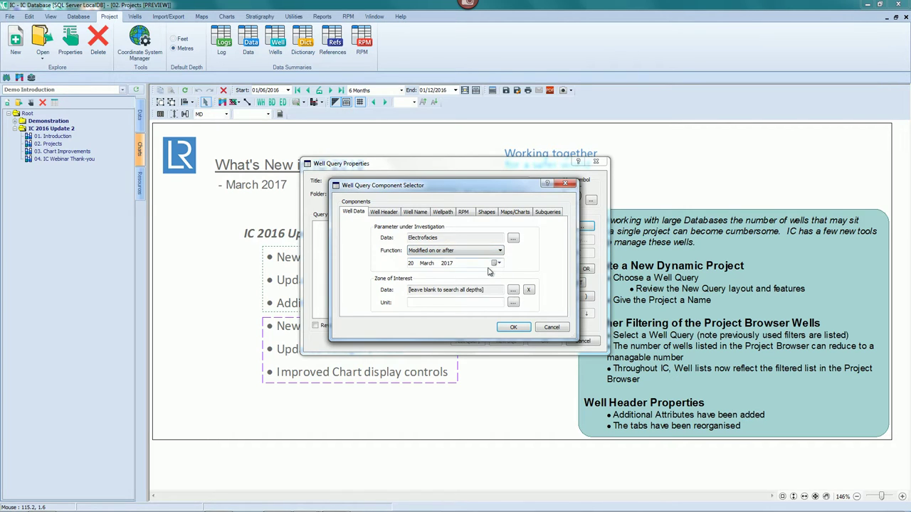
{"action": "left_click", "coordinate": [496, 263]}
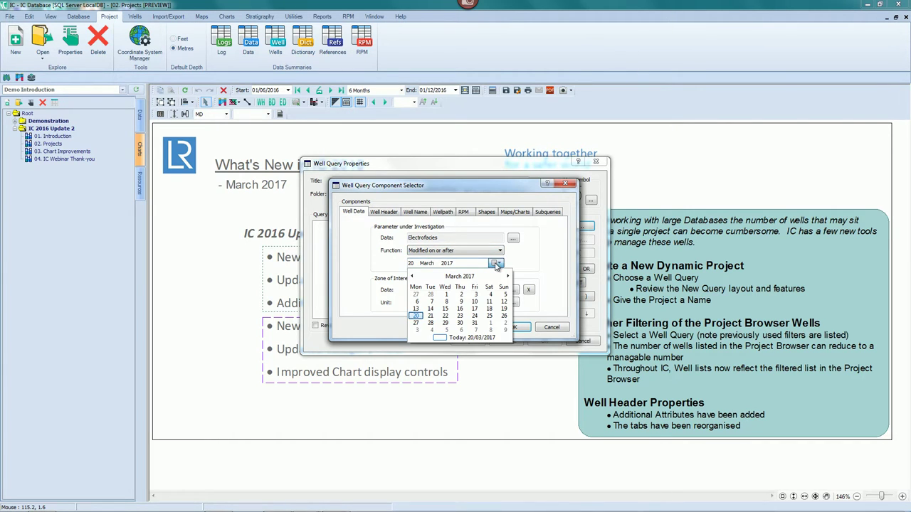
{"action": "left_click", "coordinate": [459, 277]}
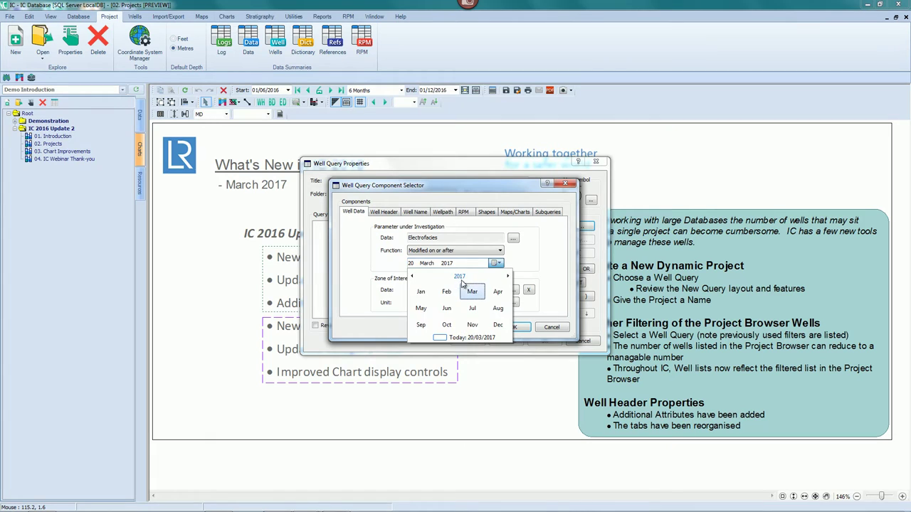
{"action": "left_click", "coordinate": [459, 277]}
{"action": "left_click", "coordinate": [422, 294]}
{"action": "left_click", "coordinate": [446, 325]}
{"action": "left_click", "coordinate": [476, 305]}
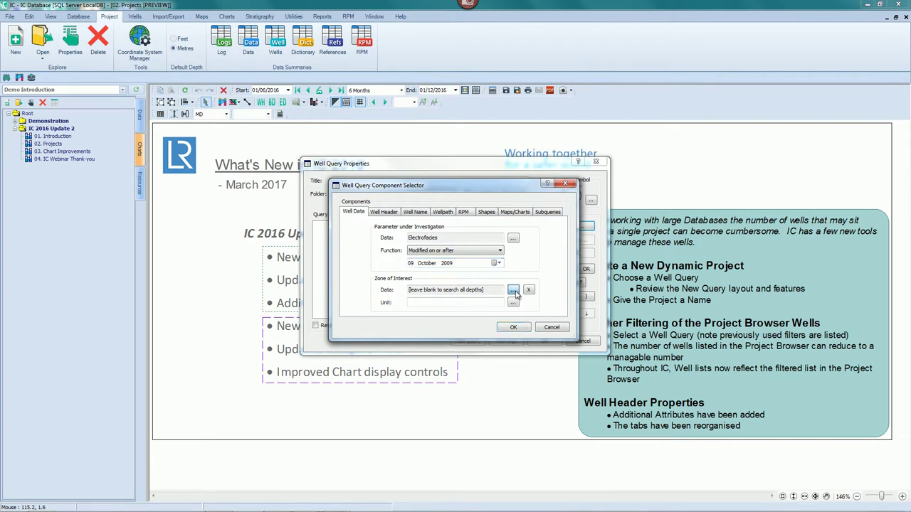
Set the zone data to Lithostratigraphy - Formation, leaving no specific units selected.
{"action": "left_click", "coordinate": [514, 293]}
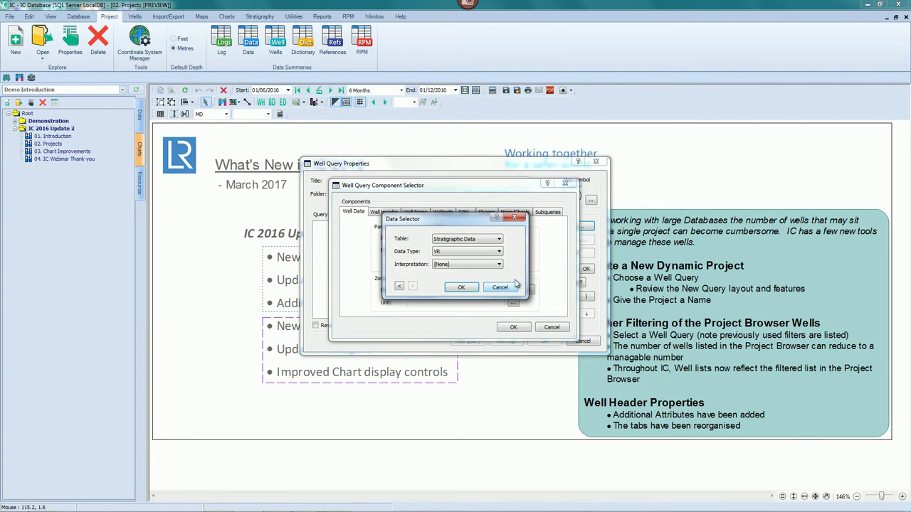
{"action": "left_click", "coordinate": [464, 239]}
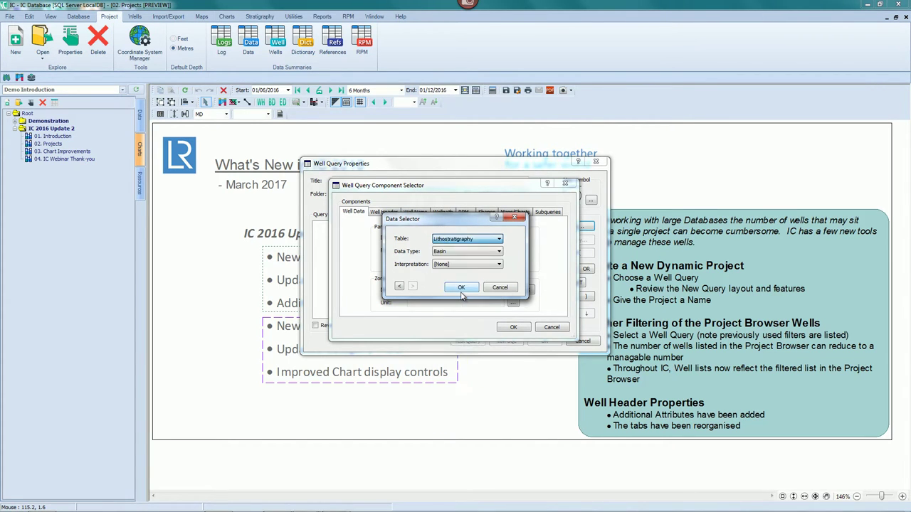
{"action": "left_click", "coordinate": [462, 254]}
{"action": "left_click", "coordinate": [458, 280]}
{"action": "left_click", "coordinate": [461, 288]}
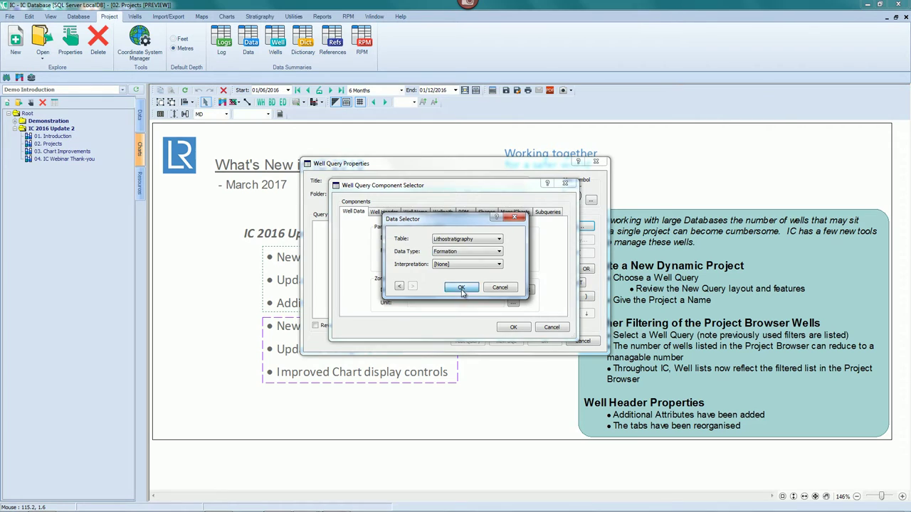
{"action": "left_click", "coordinate": [515, 303]}
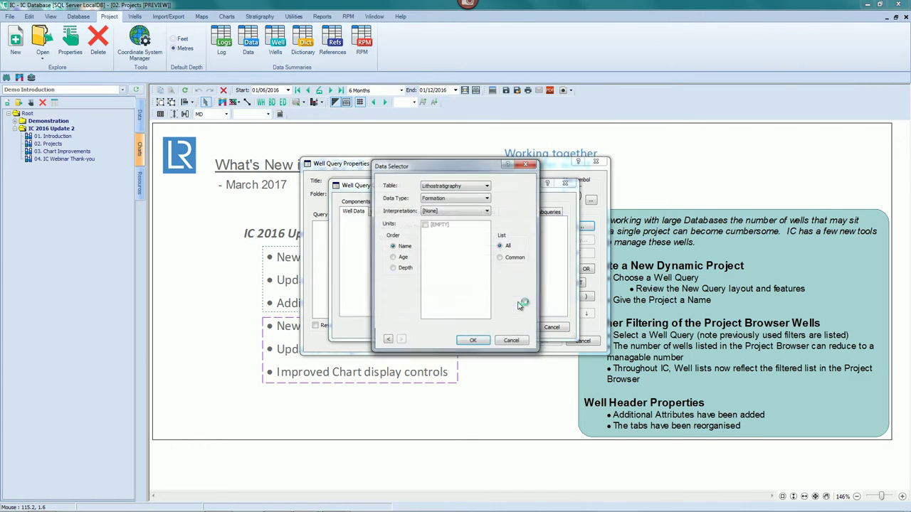
{"action": "left_click", "coordinate": [511, 341]}
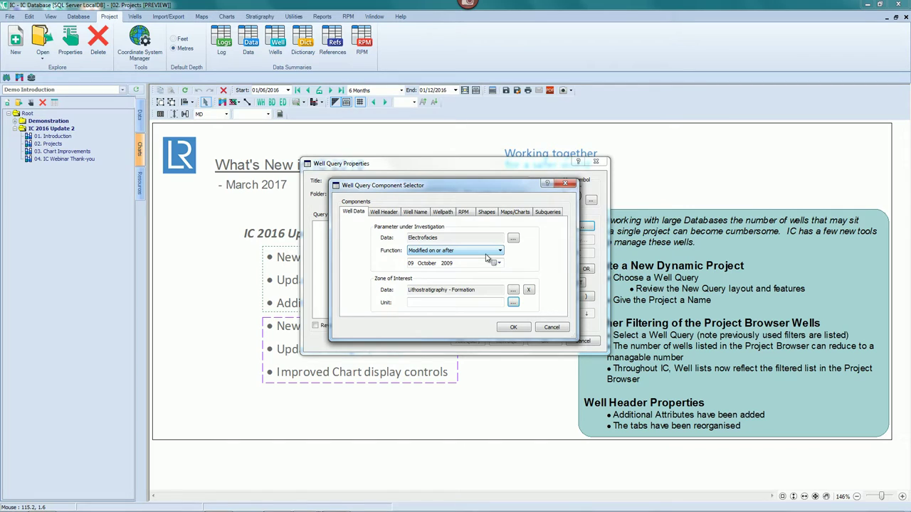
Browse the well header fields, then switch the condition to Well Name and start a name list.
{"action": "left_click", "coordinate": [385, 213]}
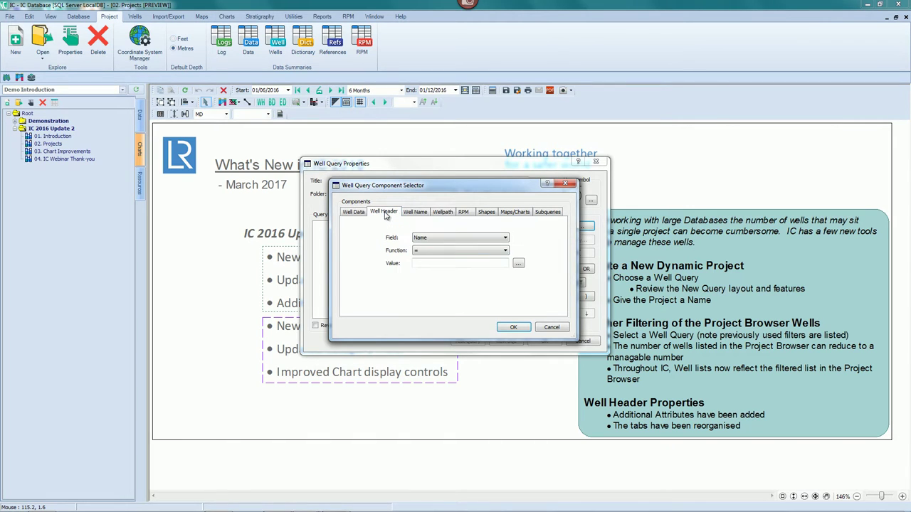
{"action": "left_click", "coordinate": [485, 240]}
{"action": "scroll", "coordinate": [478, 279], "scroll_direction": "down", "scroll_amount": 1}
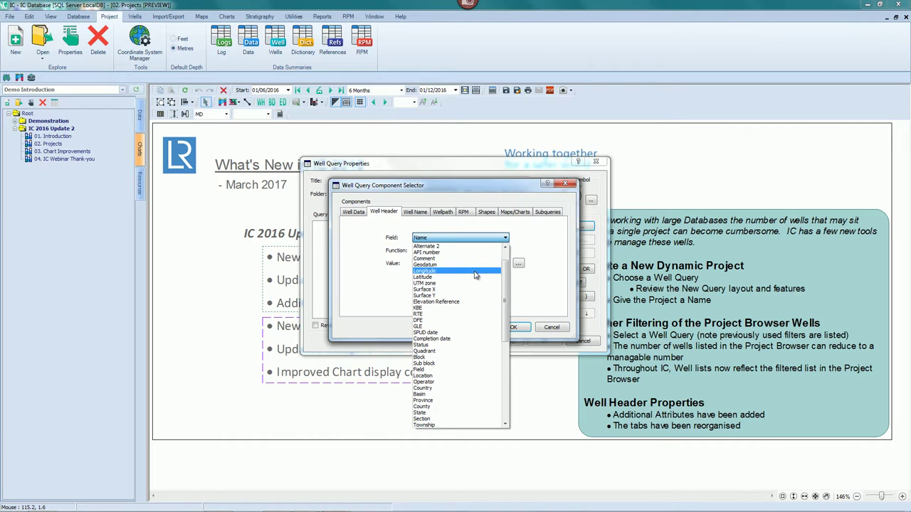
{"action": "scroll", "coordinate": [475, 278], "scroll_direction": "down", "scroll_amount": 2}
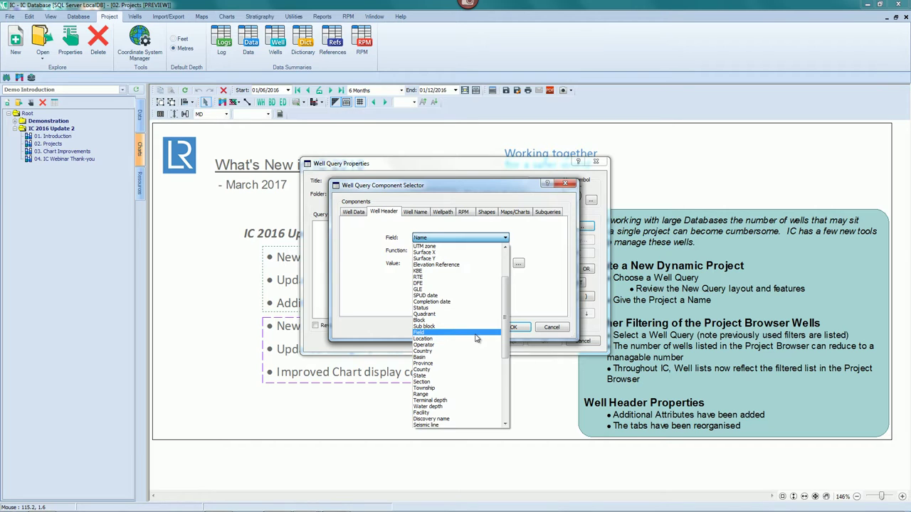
{"action": "scroll", "coordinate": [476, 339], "scroll_direction": "down", "scroll_amount": 2}
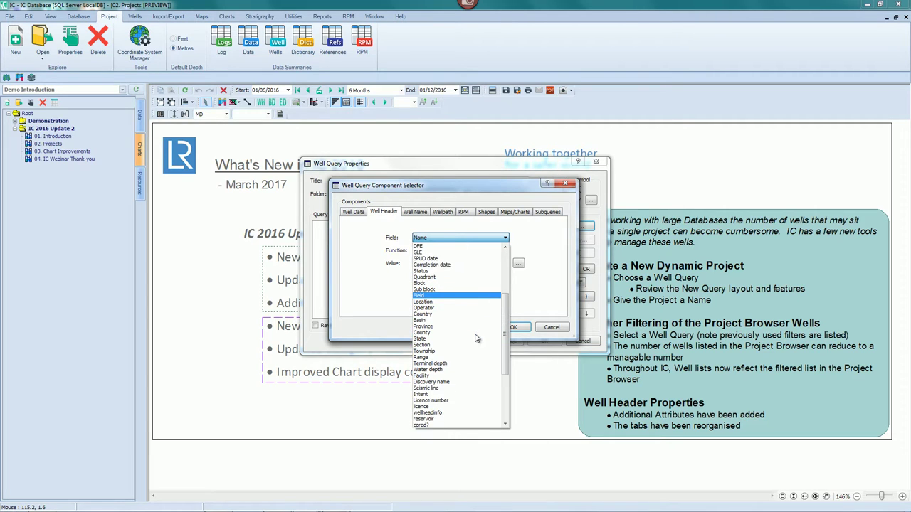
{"action": "left_click", "coordinate": [419, 219]}
{"action": "left_click", "coordinate": [420, 217]}
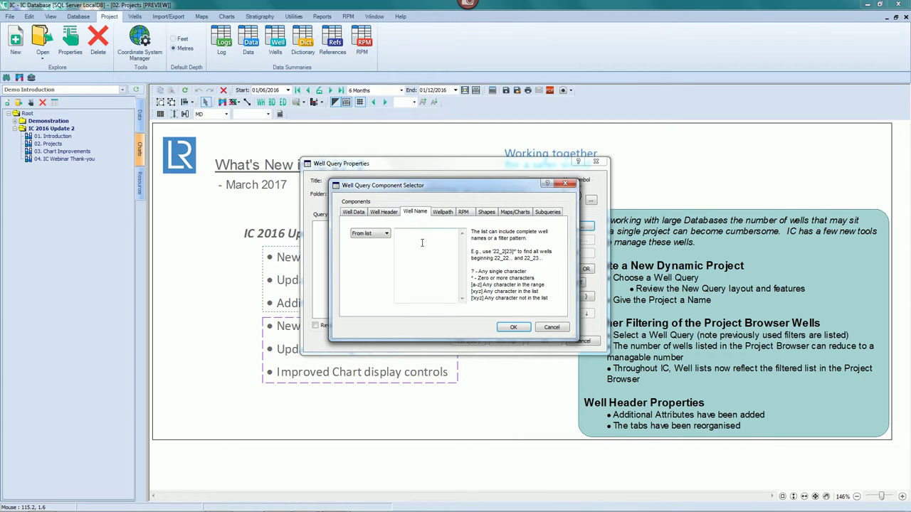
{"action": "left_click", "coordinate": [422, 244]}
{"action": "type", "text": "1"}
Load well names from the DepositionalFacies-LithofaciesHasDataLogged file, then go back to the Well Data condition.
{"action": "left_click", "coordinate": [371, 233]}
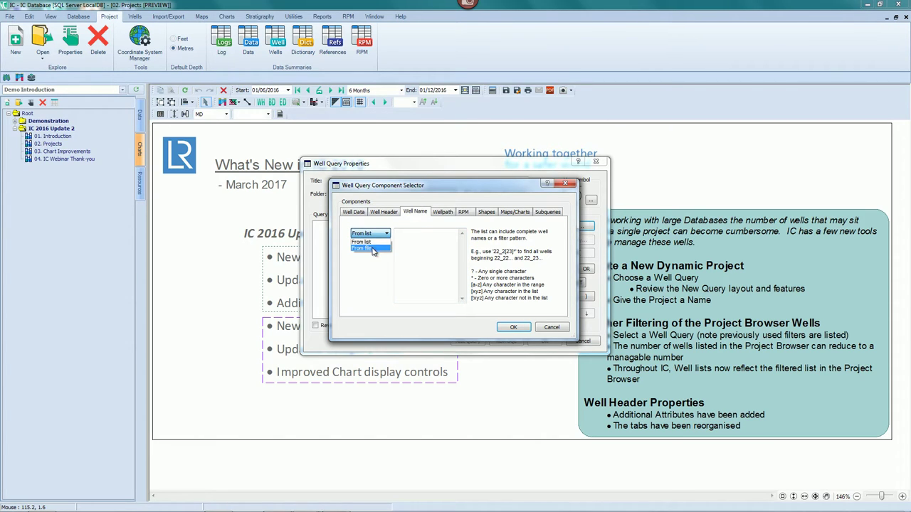
{"action": "left_click", "coordinate": [373, 247]}
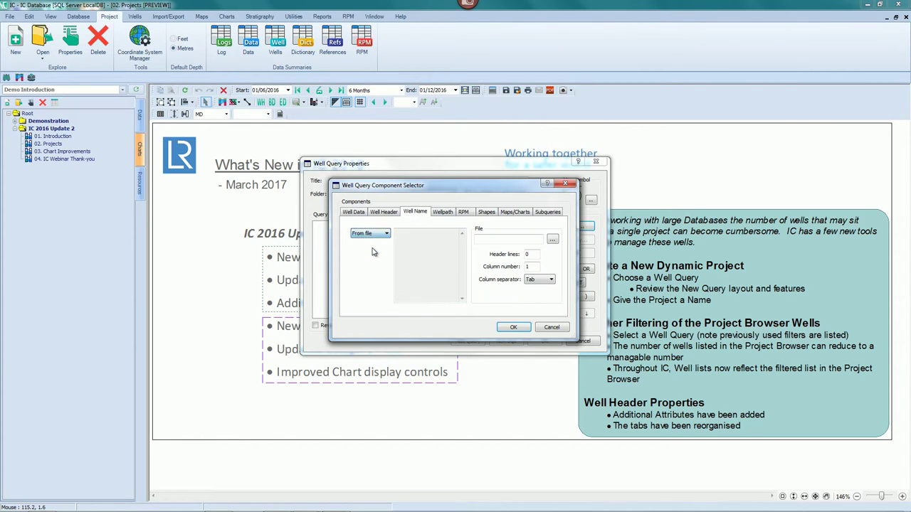
{"action": "left_click", "coordinate": [552, 239]}
{"action": "left_click", "coordinate": [554, 363]}
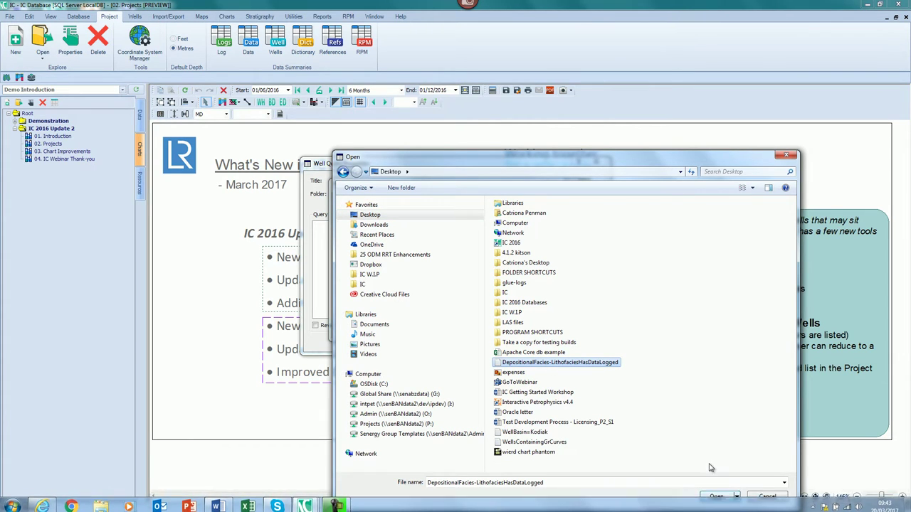
{"action": "left_click", "coordinate": [719, 496]}
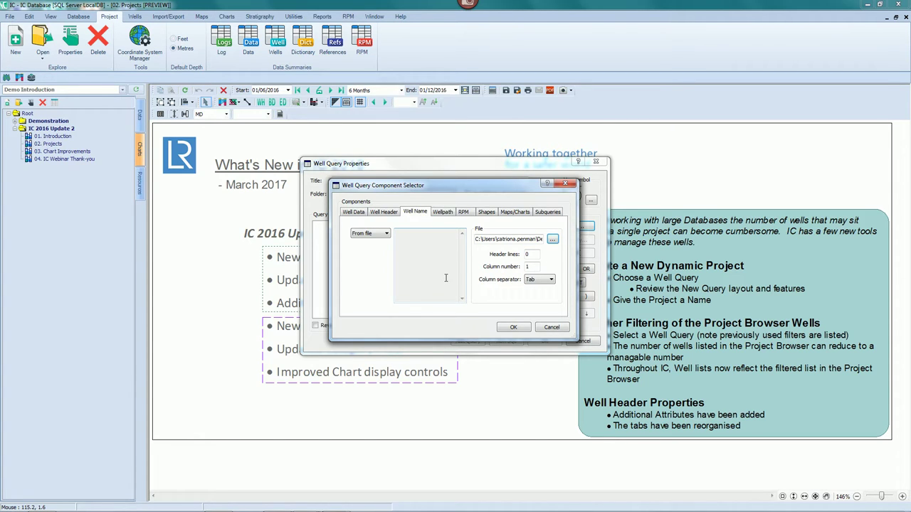
{"action": "left_click_drag", "start_coordinate": [536, 239], "coordinate": [480, 237]}
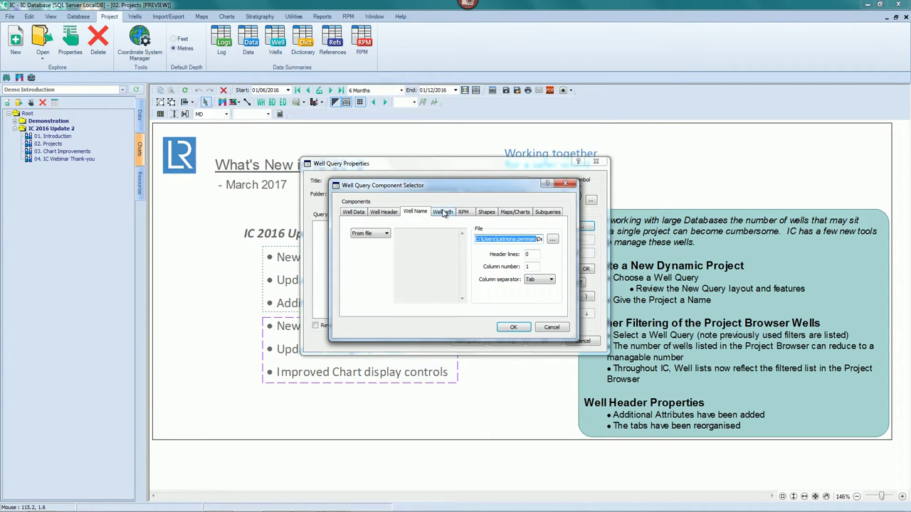
{"action": "left_click", "coordinate": [366, 214]}
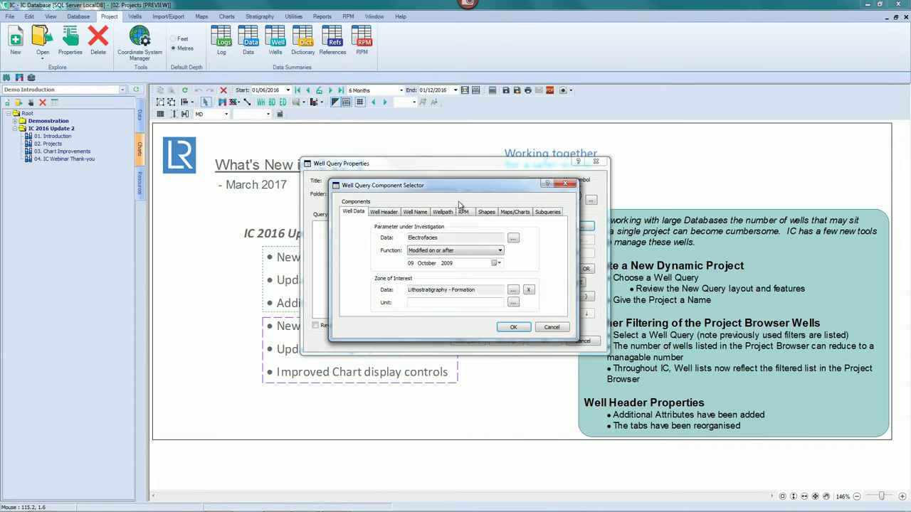
Confirm the Electrofacies query condition and save the new well query.
{"action": "key", "text": "Return"}
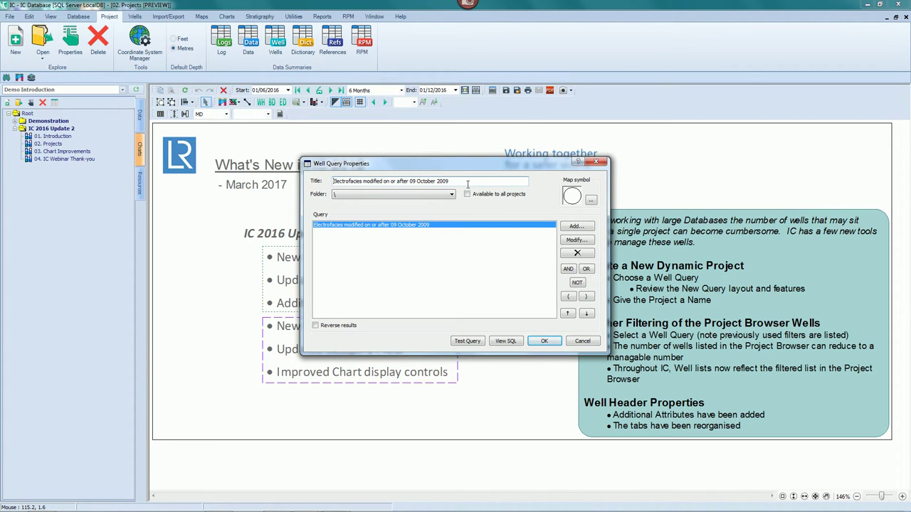
{"action": "left_click_drag", "start_coordinate": [466, 182], "coordinate": [314, 184]}
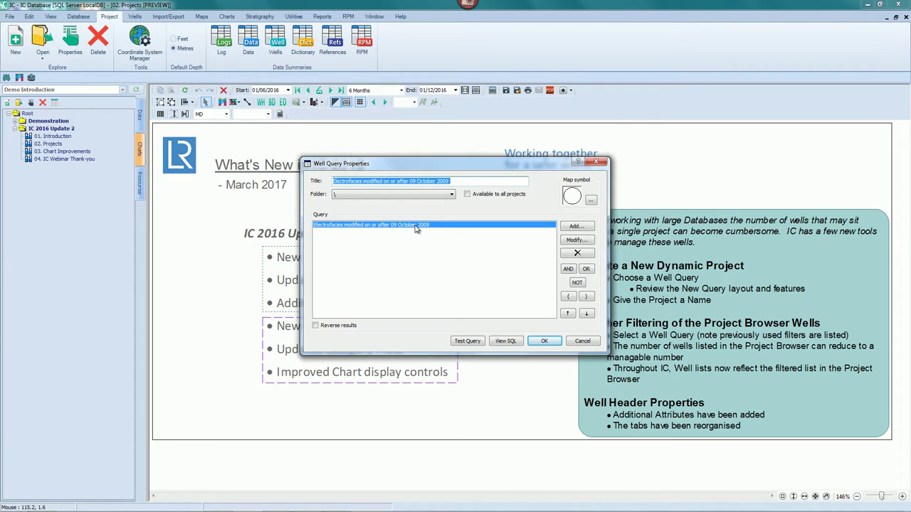
{"action": "left_click", "coordinate": [442, 250]}
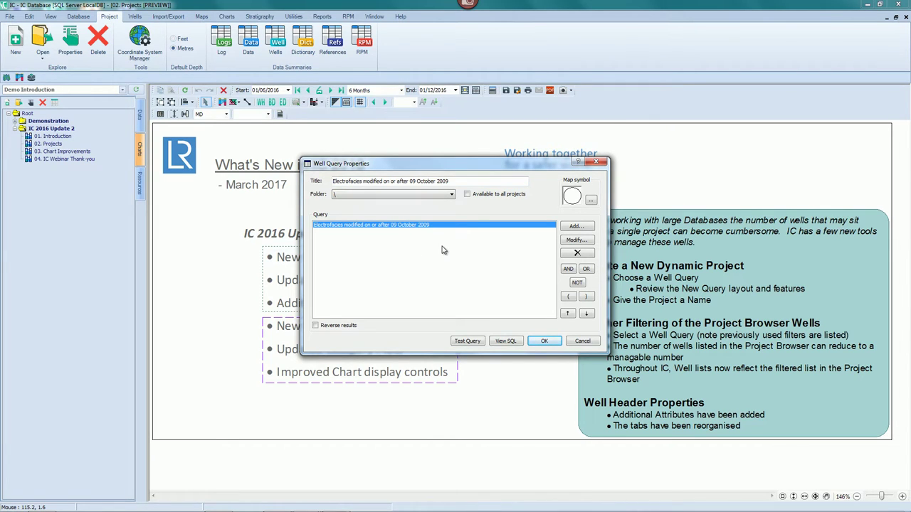
{"action": "left_click", "coordinate": [542, 342]}
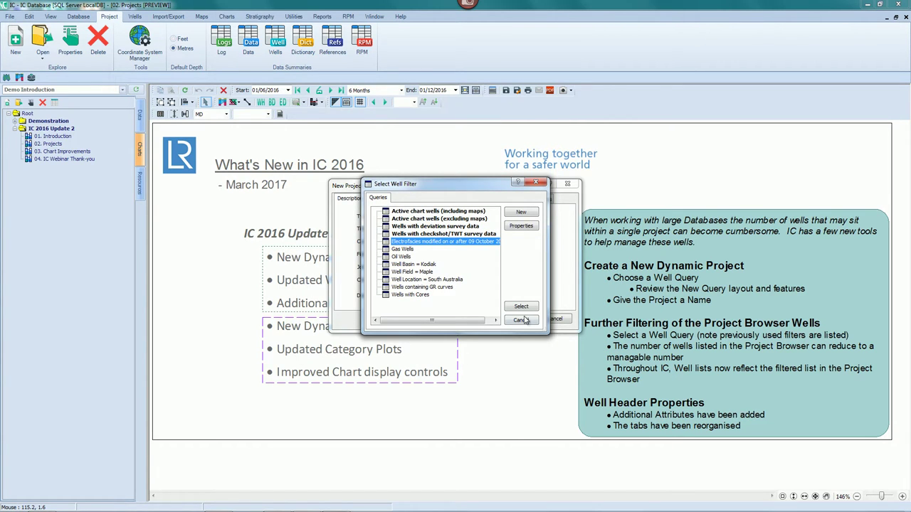
Create the 'dynamic demo' project filtered by the Wells with deviation survey data query.
{"action": "left_click", "coordinate": [434, 226]}
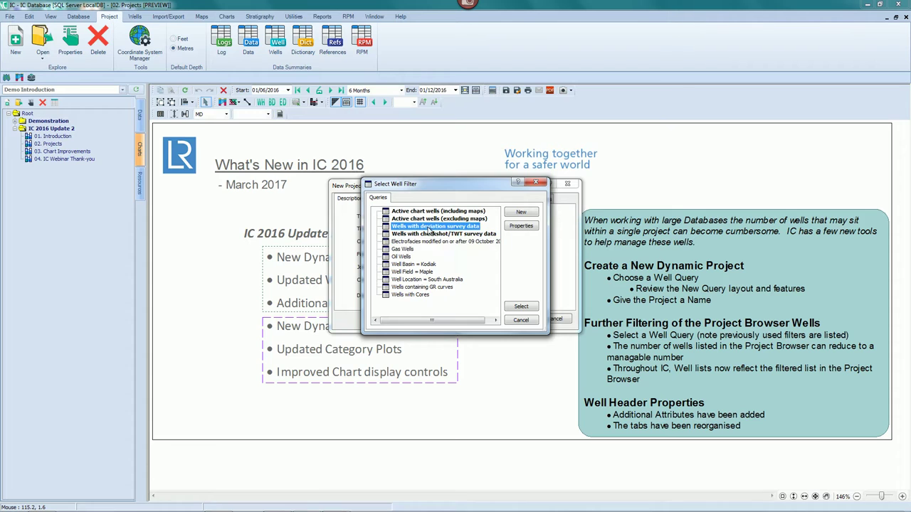
{"action": "left_click", "coordinate": [520, 307]}
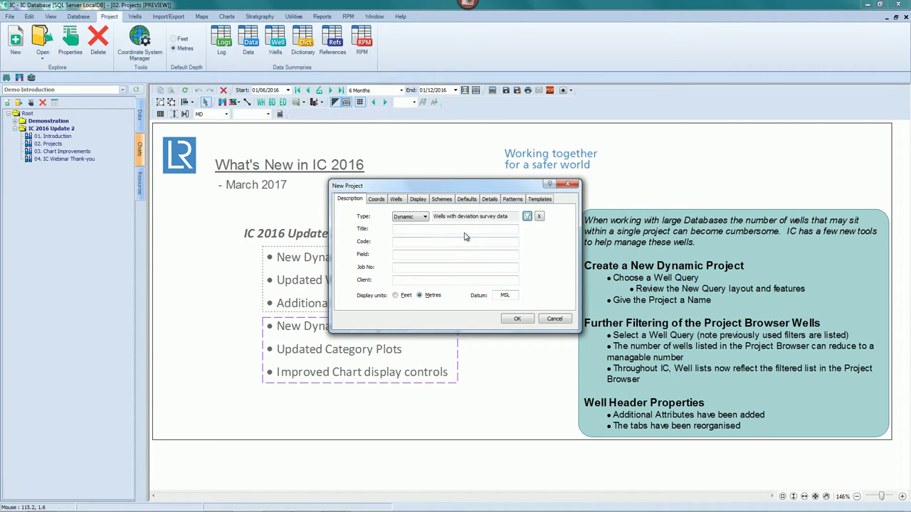
{"action": "left_click", "coordinate": [464, 230]}
{"action": "left_click", "coordinate": [396, 201]}
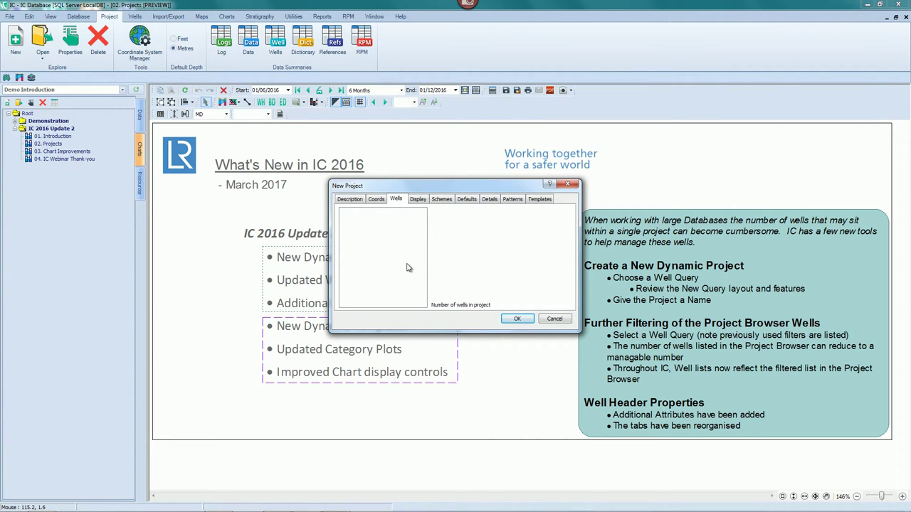
{"action": "left_click", "coordinate": [357, 201]}
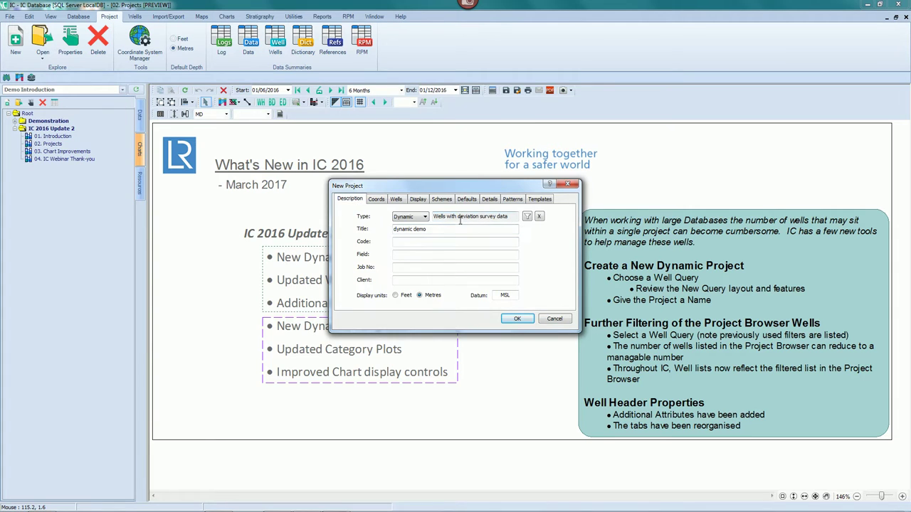
{"action": "left_click", "coordinate": [517, 319]}
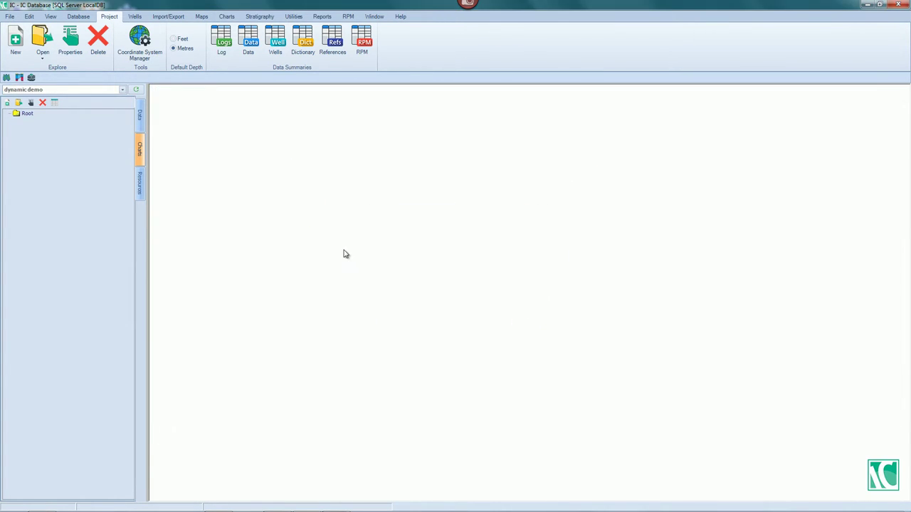
Show the dynamic demo well list and review, then close, the Wells data summary.
{"action": "left_click", "coordinate": [141, 123]}
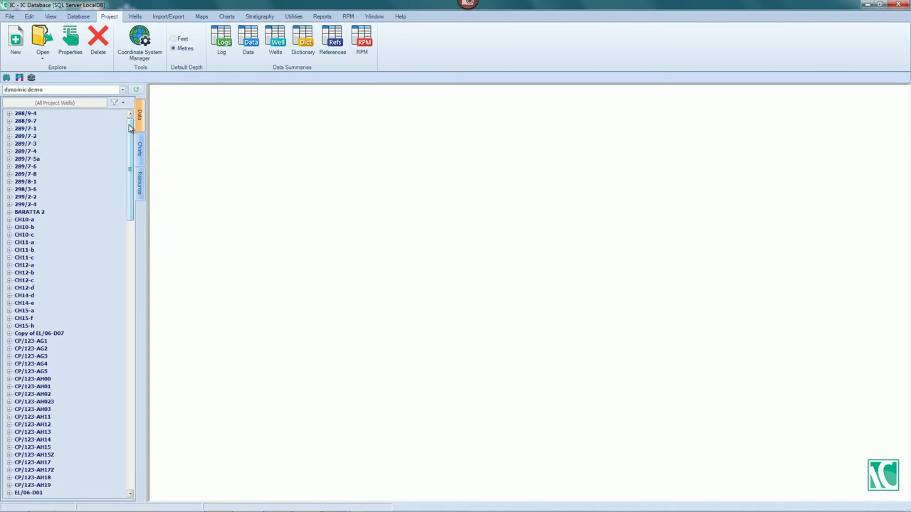
{"action": "mouse_move", "coordinate": [130, 127]}
{"action": "left_mouse_down"}
{"action": "mouse_move", "coordinate": [129, 419]}
{"action": "mouse_move", "coordinate": [128, 121]}
{"action": "left_mouse_up"}
{"action": "left_click", "coordinate": [279, 44]}
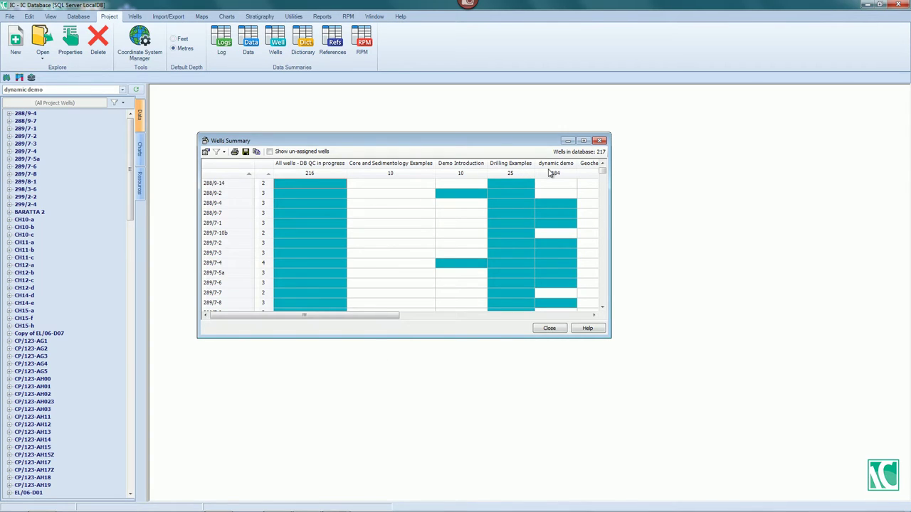
{"action": "left_click", "coordinate": [600, 141]}
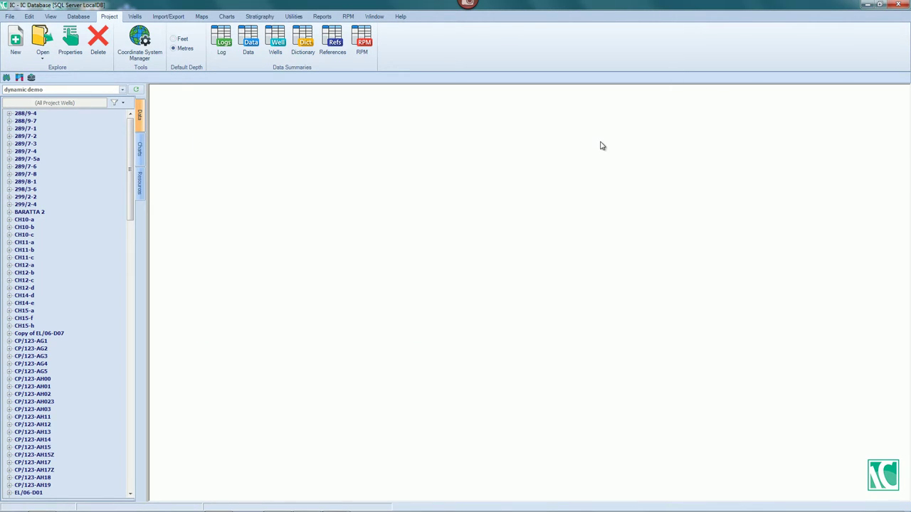
Filter the project well list with the Well Basin = Kodiak query.
{"action": "left_click", "coordinate": [125, 104]}
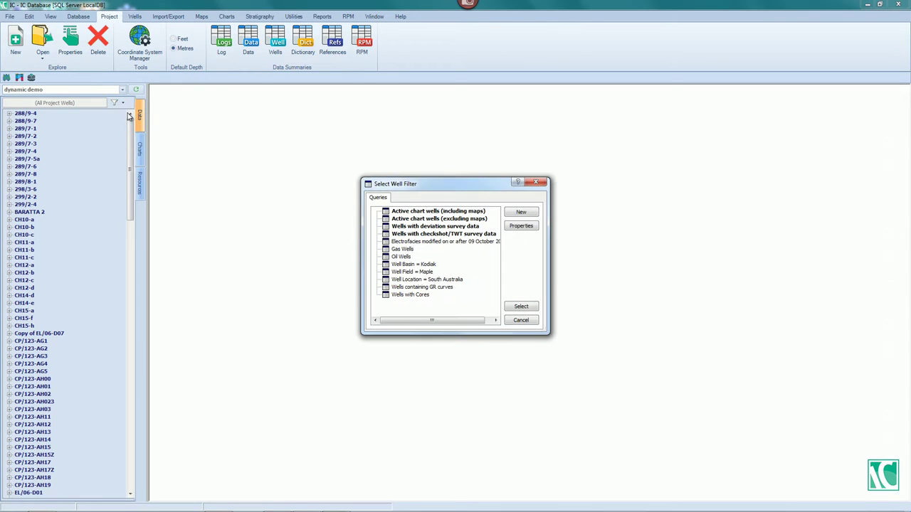
{"action": "left_click", "coordinate": [419, 265]}
{"action": "left_click", "coordinate": [521, 306]}
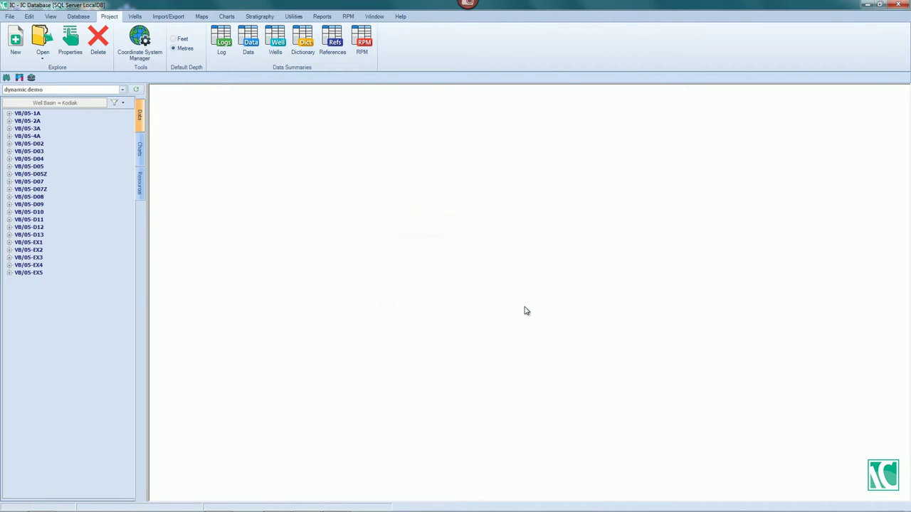
{"action": "left_click", "coordinate": [6, 77]}
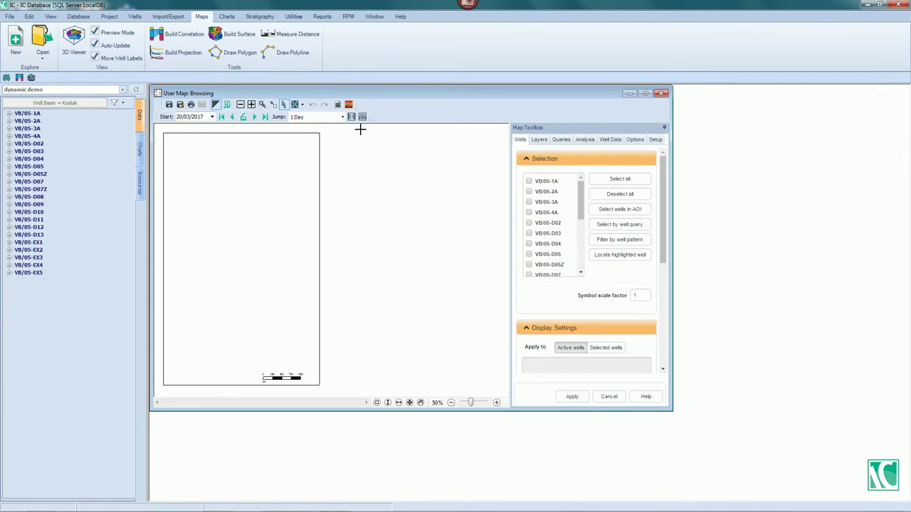
{"action": "mouse_move", "coordinate": [580, 197]}
{"action": "left_mouse_down"}
{"action": "mouse_move", "coordinate": [582, 266]}
{"action": "mouse_move", "coordinate": [581, 207]}
{"action": "left_mouse_up"}
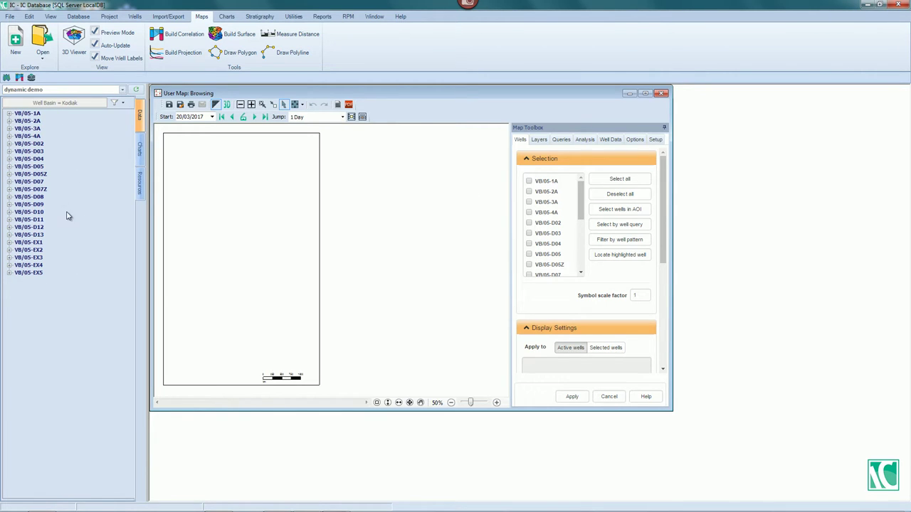
{"action": "left_click", "coordinate": [168, 17]}
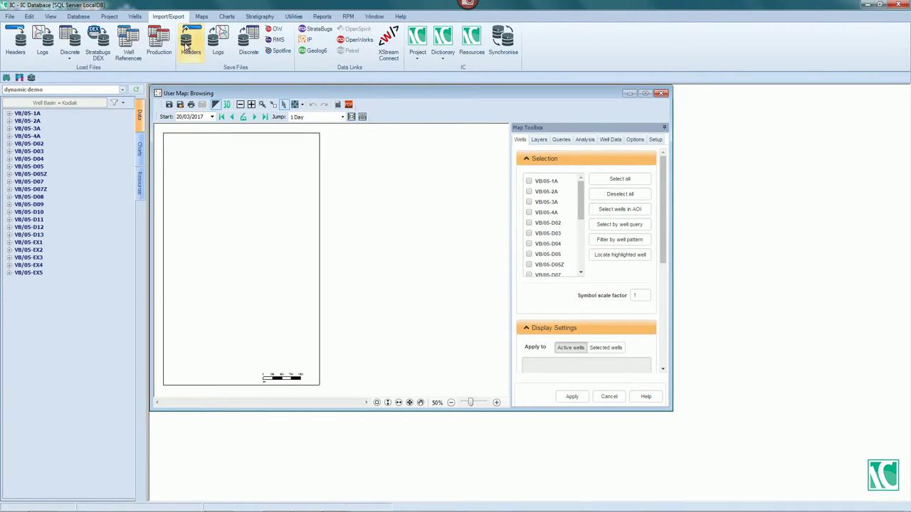
{"action": "left_click", "coordinate": [215, 46]}
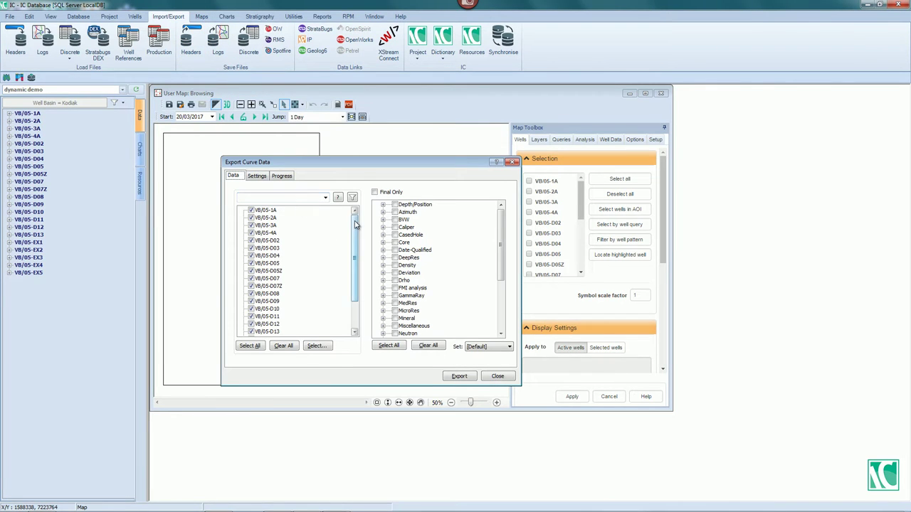
{"action": "left_click_drag", "start_coordinate": [354, 226], "coordinate": [359, 247]}
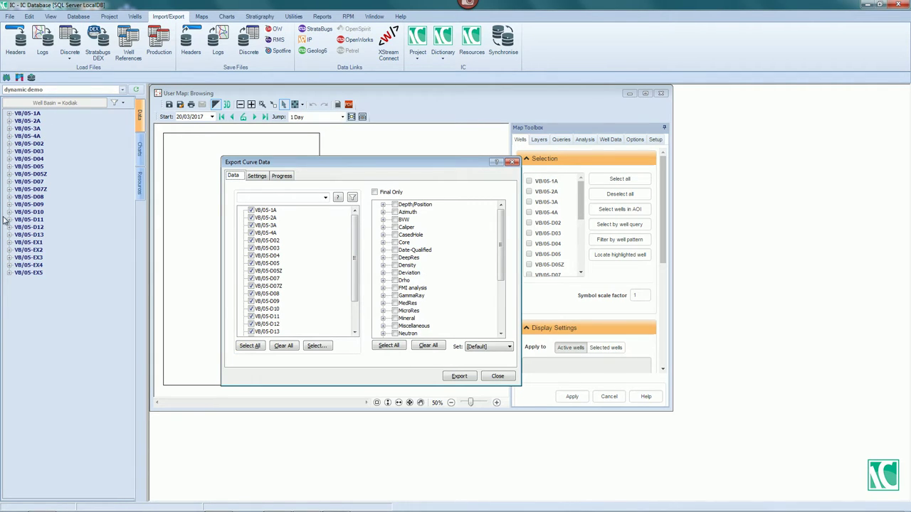
{"action": "left_click", "coordinate": [510, 162]}
{"action": "left_click", "coordinate": [662, 94]}
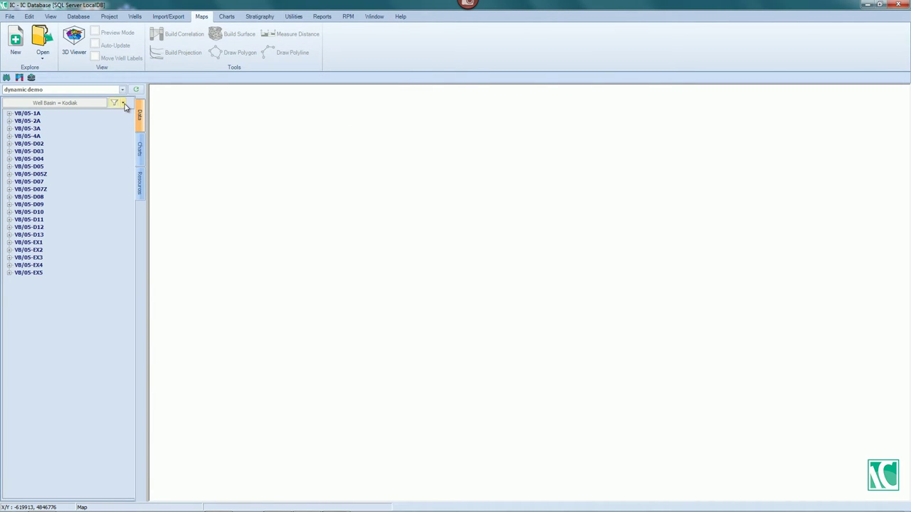
Remove the Kodiak filter so all wells are listed, then go to the File tab.
{"action": "left_click", "coordinate": [124, 103]}
{"action": "left_click", "coordinate": [128, 124]}
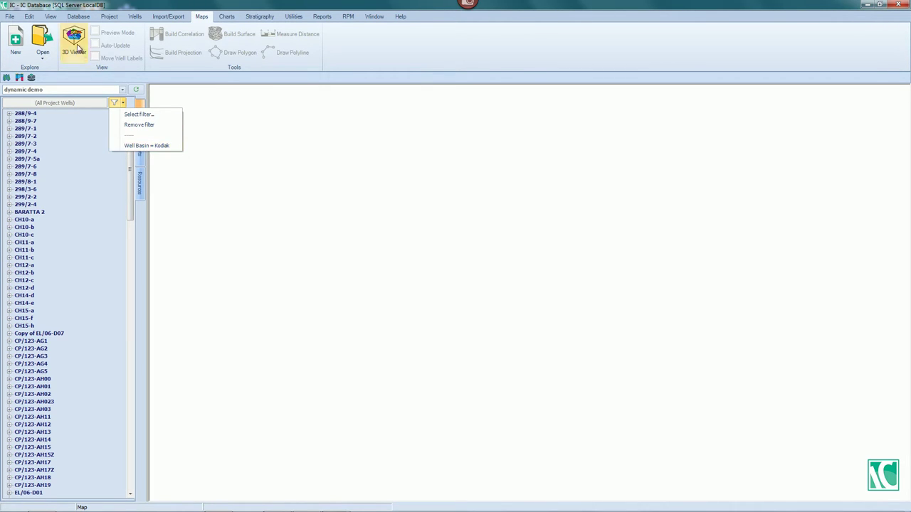
{"action": "left_click", "coordinate": [10, 16]}
{"action": "left_click", "coordinate": [122, 48]}
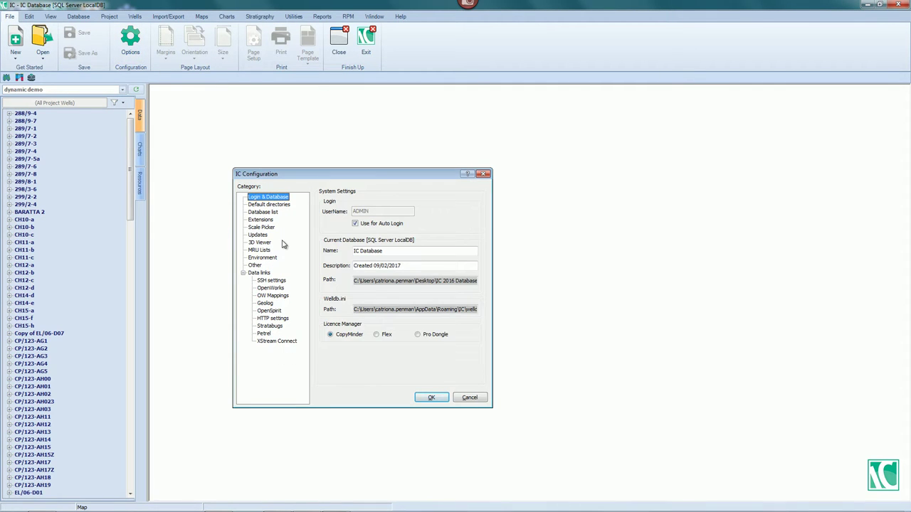
{"action": "left_click", "coordinate": [255, 265]}
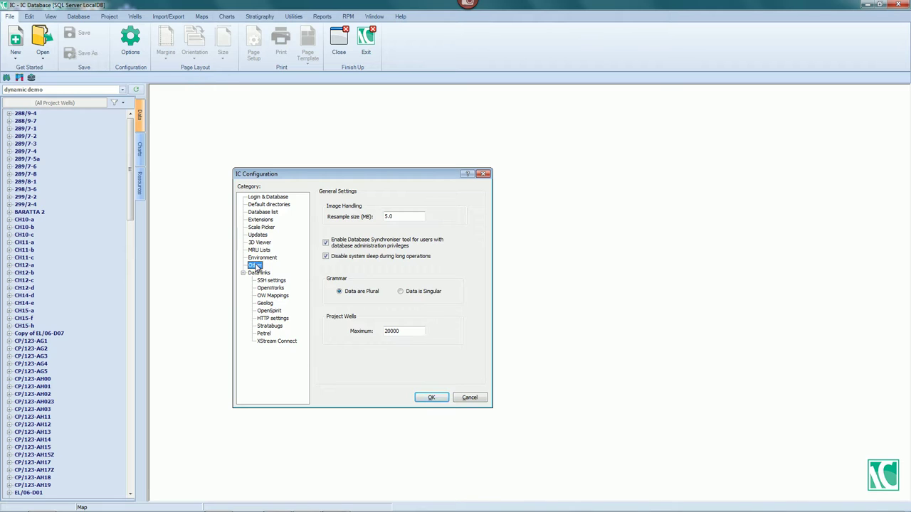
{"action": "left_click", "coordinate": [408, 331]}
{"action": "double_click", "coordinate": [385, 331]}
{"action": "type", "text": "40000"}
{"action": "key", "text": "BackSpace"}
{"action": "key", "text": "BackSpace"}
{"action": "key", "text": "BackSpace"}
{"action": "key", "text": "BackSpace"}
{"action": "type", "text": "00"}
{"action": "left_click", "coordinate": [472, 398]}
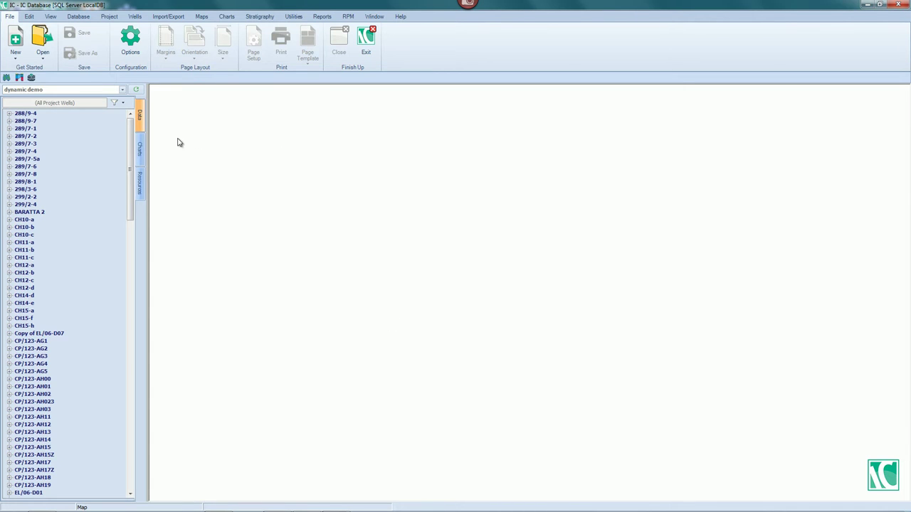
Confirm the Well Basin = Kodiak query returns 22 wells, then choose Save Result for it.
{"action": "left_click", "coordinate": [140, 184]}
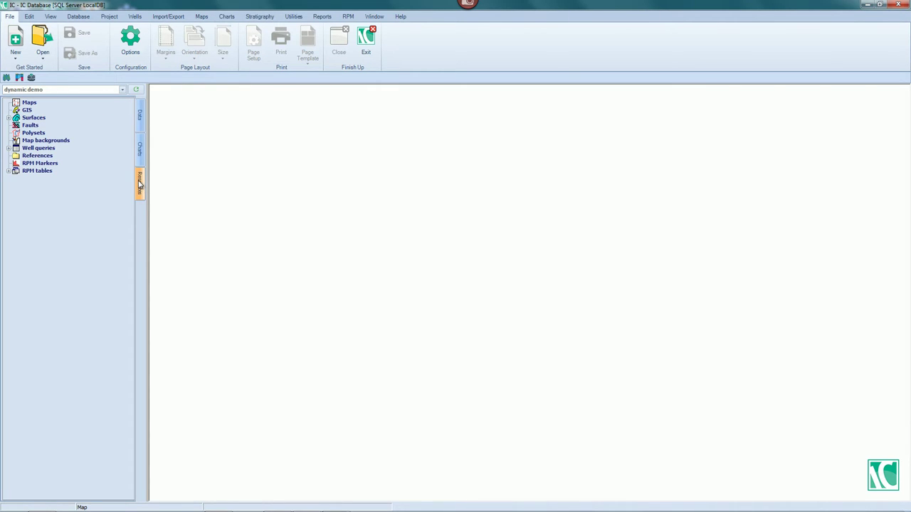
{"action": "double_click", "coordinate": [38, 148]}
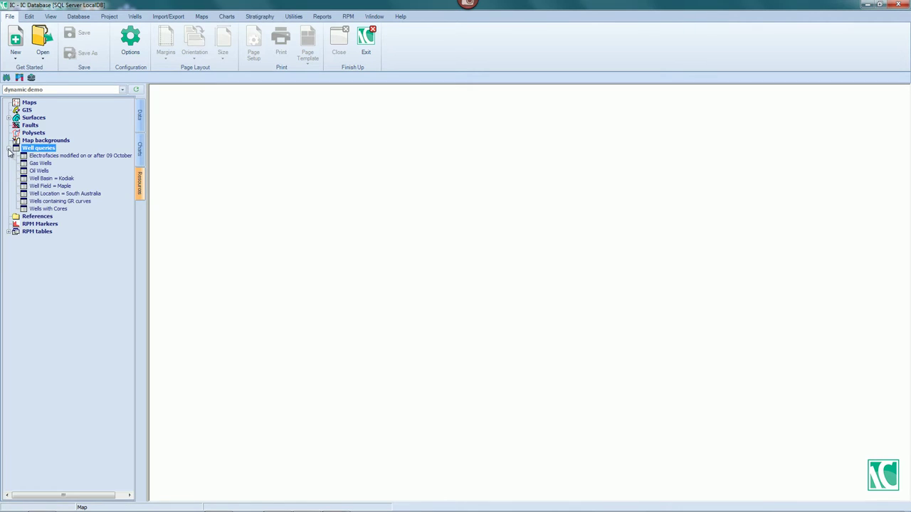
{"action": "right_click", "coordinate": [41, 180]}
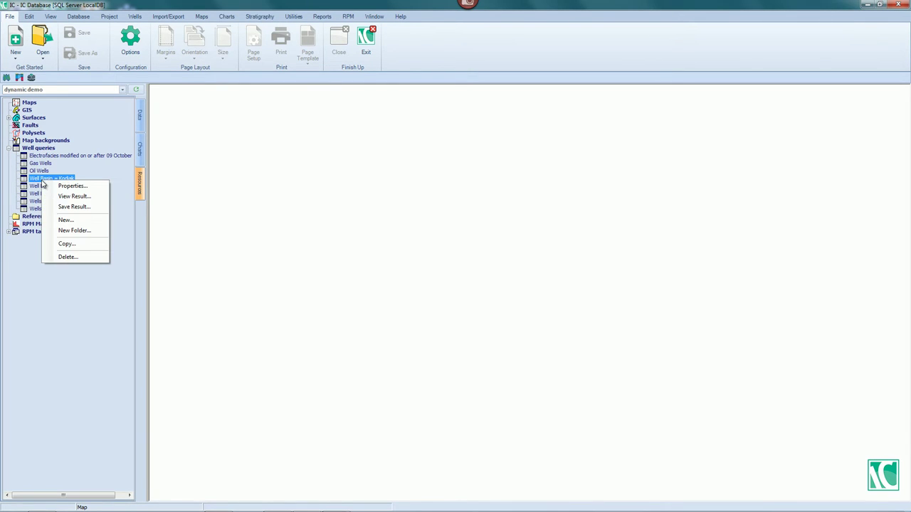
{"action": "left_click", "coordinate": [84, 197]}
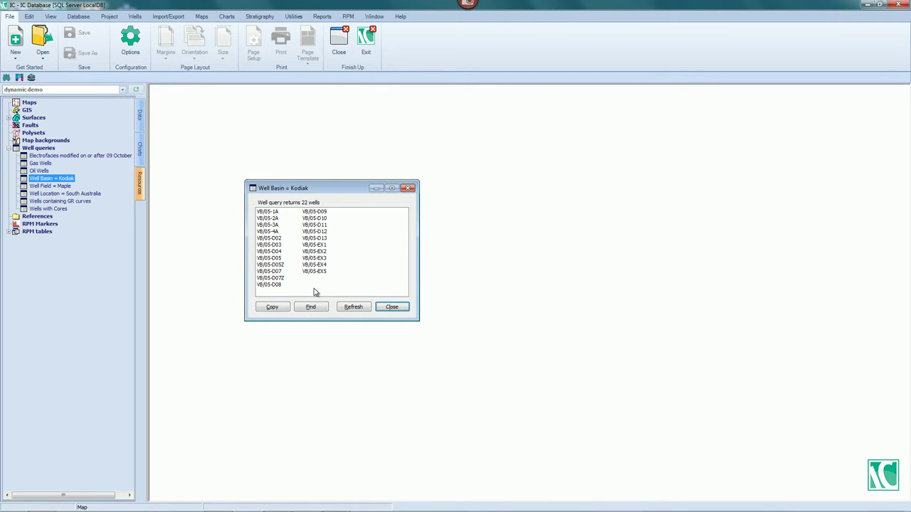
{"action": "left_click", "coordinate": [397, 310]}
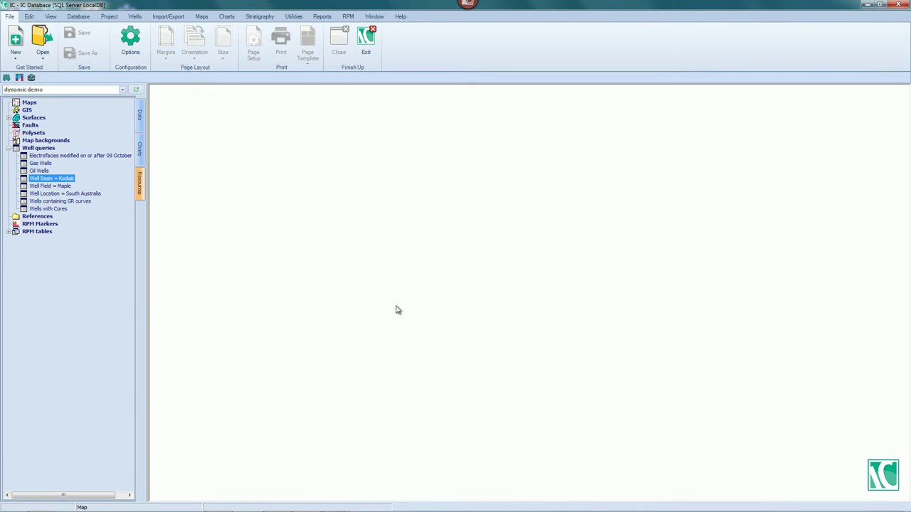
{"action": "right_click", "coordinate": [61, 181]}
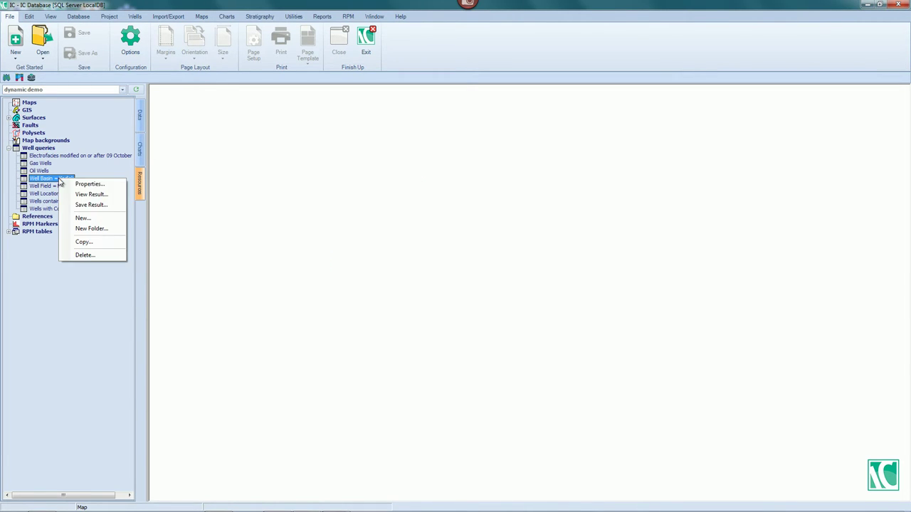
{"action": "left_click", "coordinate": [78, 205]}
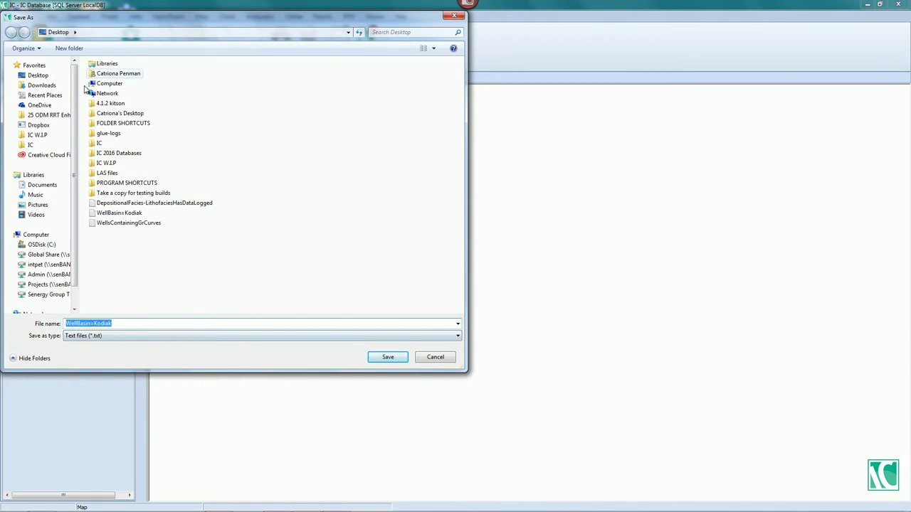
Cancel the save, drag the Electrofacies query onto the desktop as a text file, and re-maximize IC.
{"action": "left_click", "coordinate": [448, 361]}
{"action": "left_click_drag", "start_coordinate": [229, 7], "coordinate": [387, 20]}
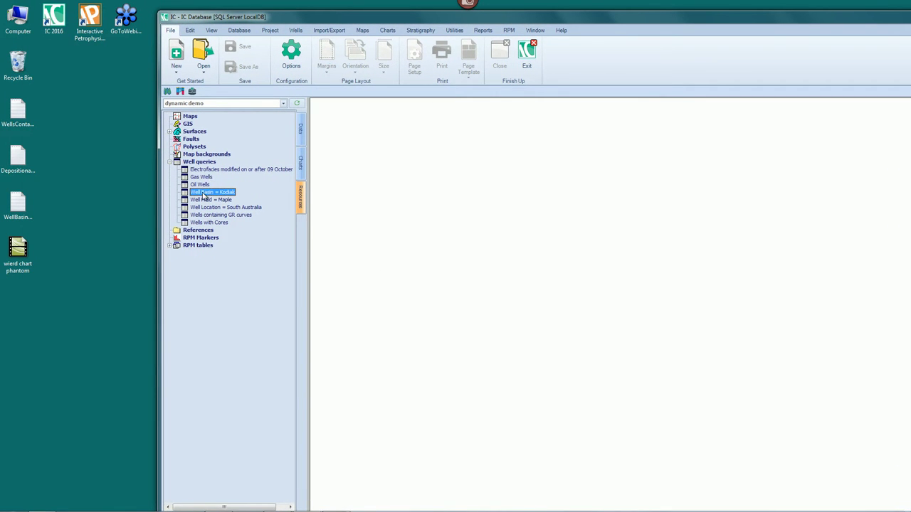
{"action": "left_click_drag", "start_coordinate": [204, 195], "coordinate": [161, 171]}
{"action": "left_click_drag", "start_coordinate": [98, 171], "coordinate": [100, 175]}
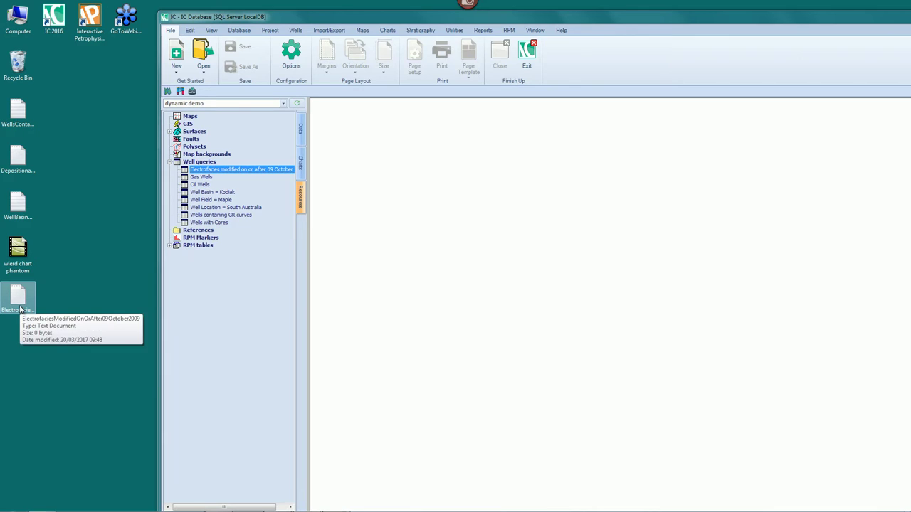
{"action": "double_click", "coordinate": [199, 15]}
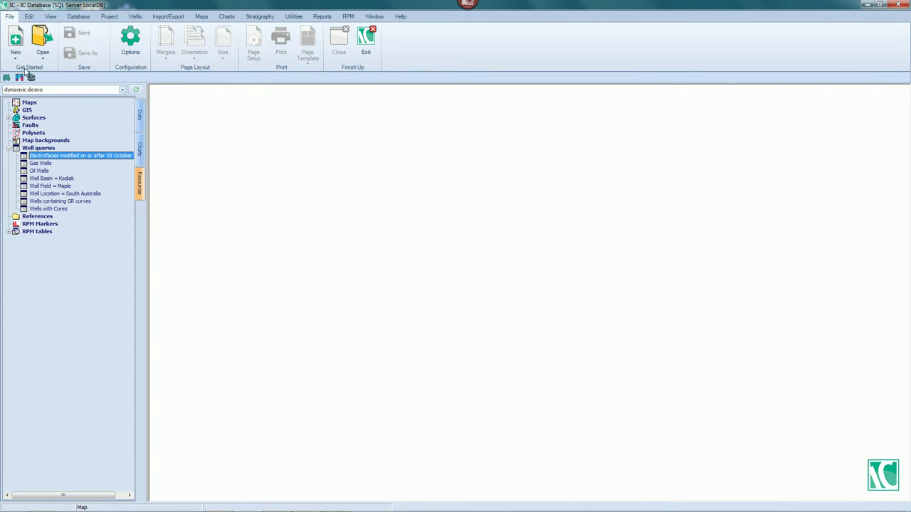
Load the Demo Introduction project and maximize its 02. Projects slide.
{"action": "left_click", "coordinate": [69, 90]}
{"action": "left_click", "coordinate": [51, 112]}
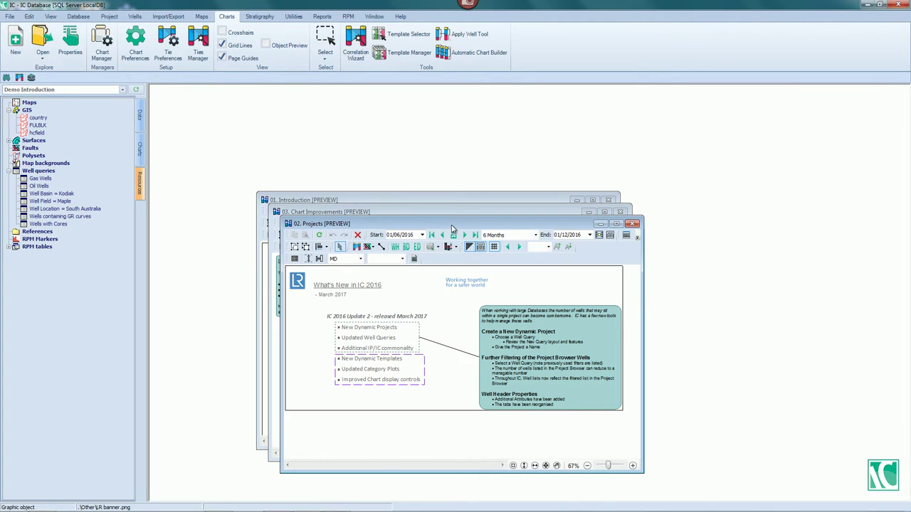
{"action": "double_click", "coordinate": [451, 227]}
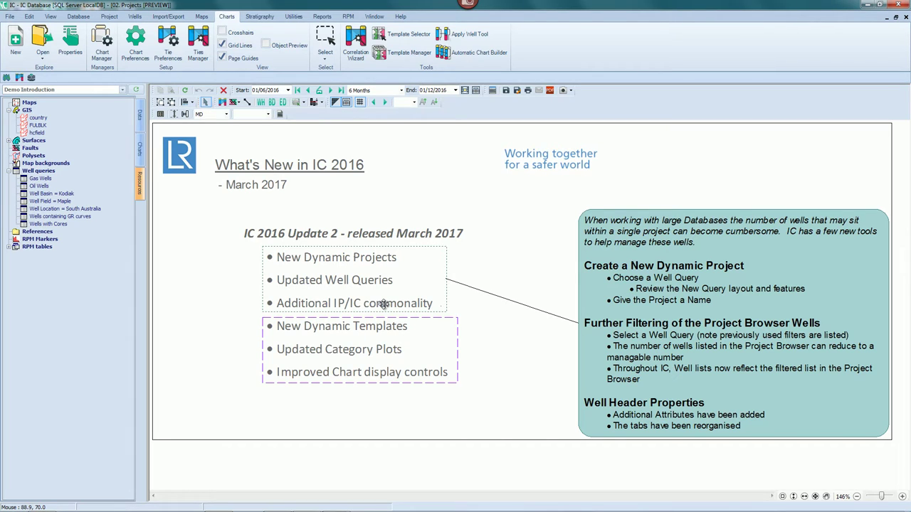
Open the properties of well EL/06-1A from the Data tab's well list.
{"action": "left_click", "coordinate": [140, 115]}
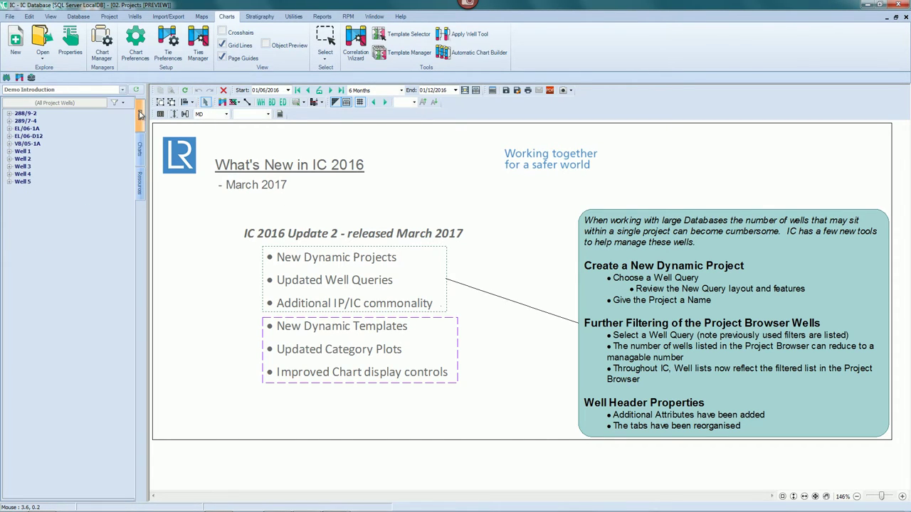
{"action": "right_click", "coordinate": [26, 131]}
{"action": "left_click", "coordinate": [58, 150]}
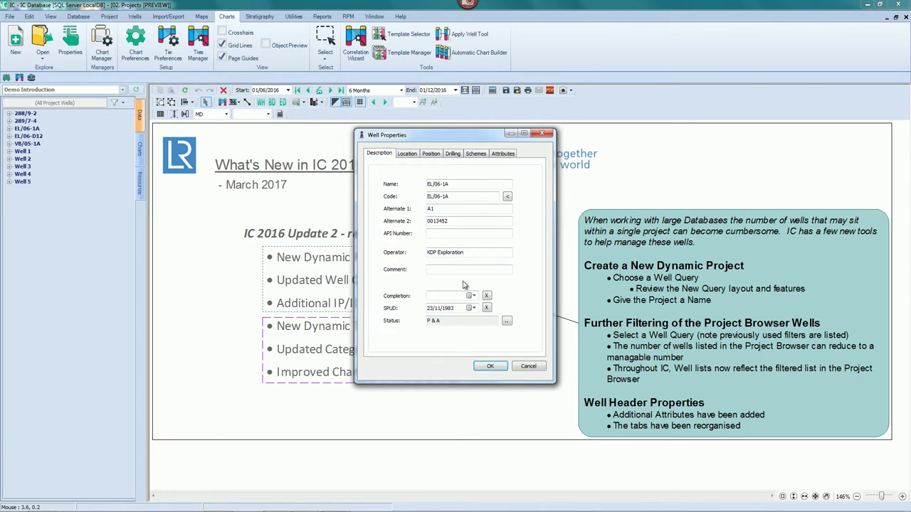
Browse the well's location, description, position, drilling, schemes and attributes tabs, then close the dialog.
{"action": "left_click", "coordinate": [404, 154]}
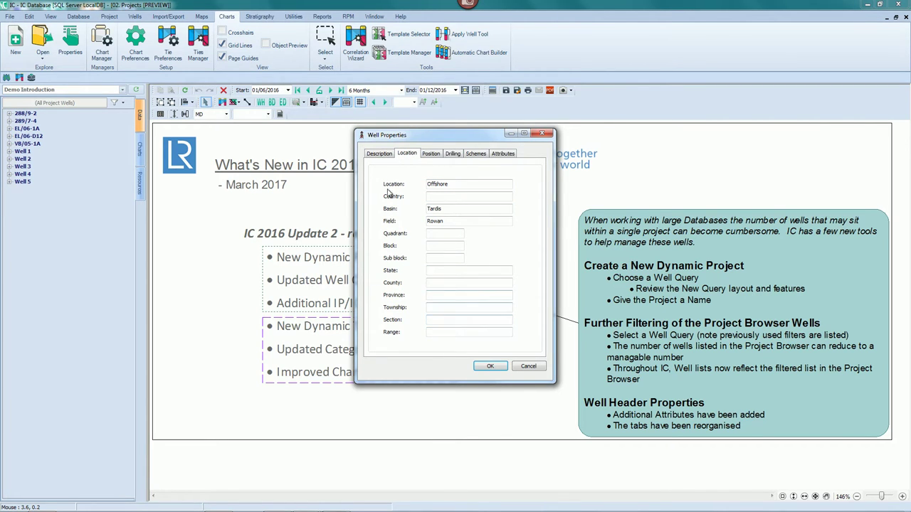
{"action": "left_click", "coordinate": [380, 155]}
{"action": "left_click", "coordinate": [431, 156]}
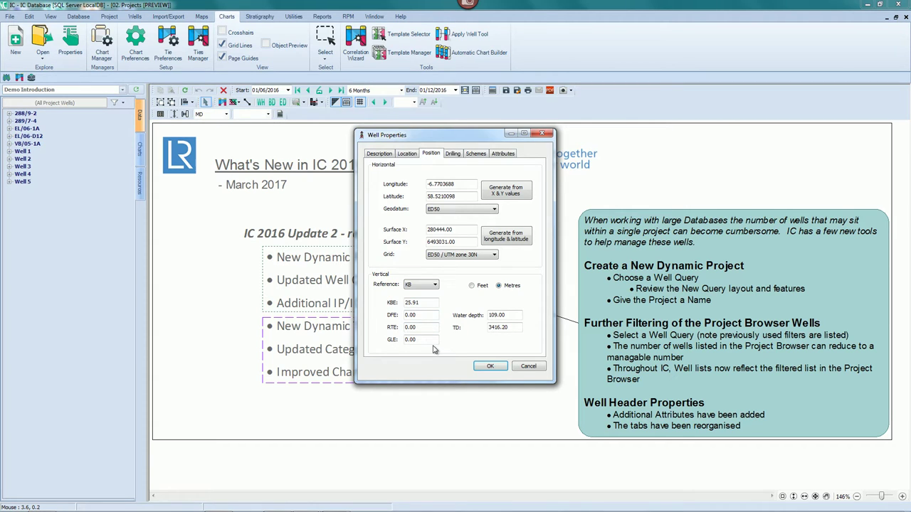
{"action": "left_click", "coordinate": [453, 154]}
{"action": "left_click", "coordinate": [475, 154]}
{"action": "left_click", "coordinate": [514, 155]}
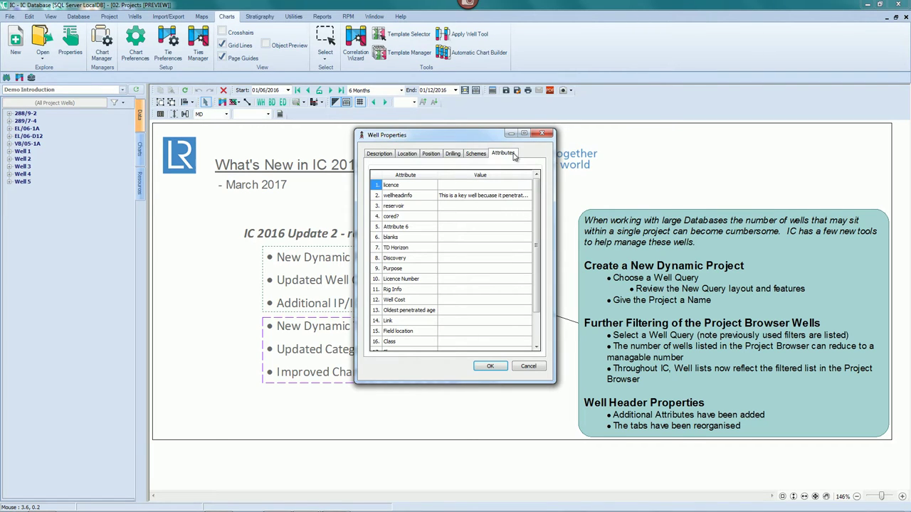
{"action": "left_click", "coordinate": [541, 134]}
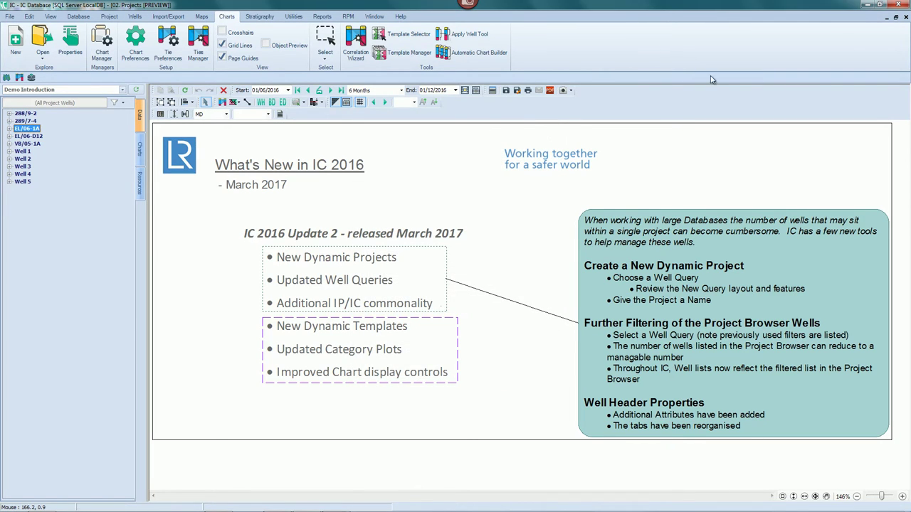
Close the Projects slide and zoom the Chart Improvements chart from 36% to 44%.
{"action": "left_click", "coordinate": [906, 19]}
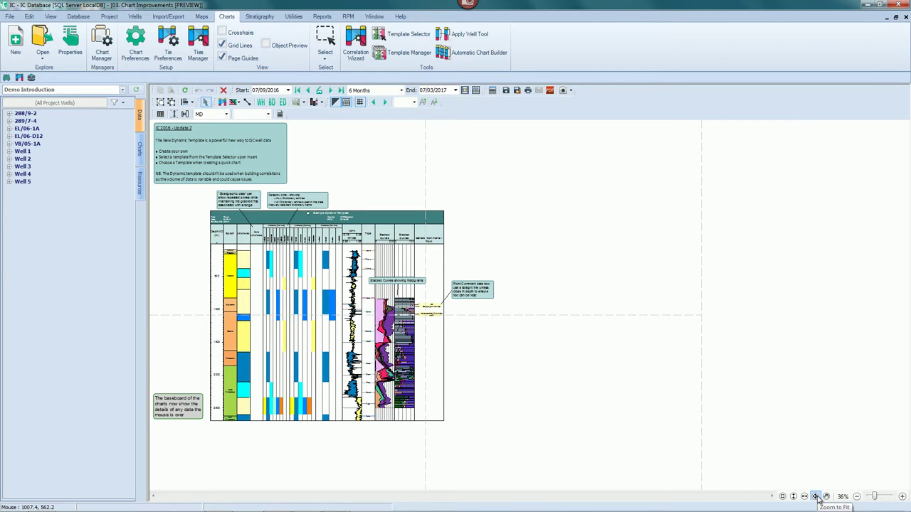
{"action": "left_click", "coordinate": [902, 497]}
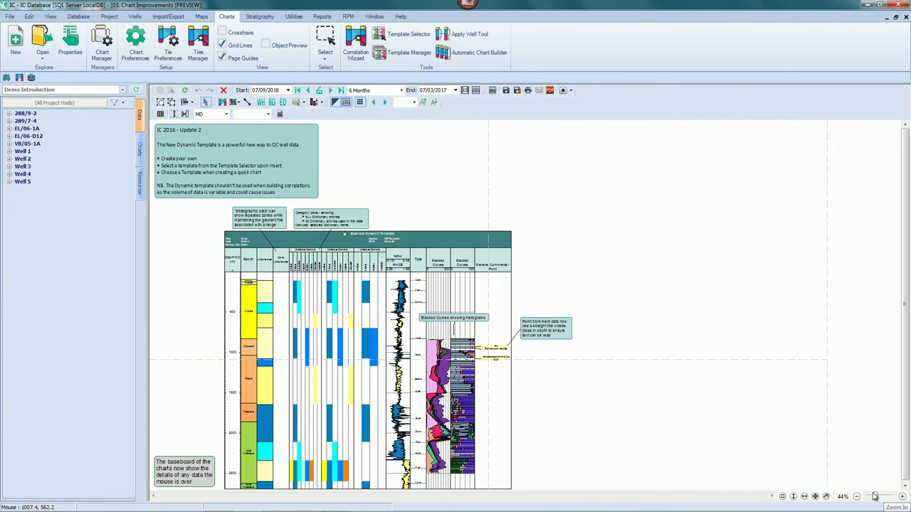
Insert a template chart using the Default Dynamic Template from IC Chart Dynamic Templates.
{"action": "right_click", "coordinate": [593, 141]}
{"action": "mouse_move", "coordinate": [619, 148]}
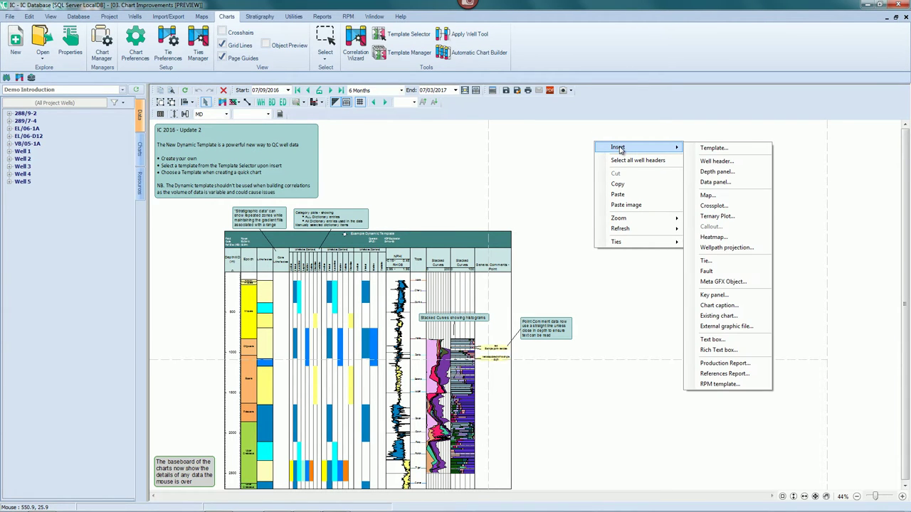
{"action": "left_click", "coordinate": [713, 148]}
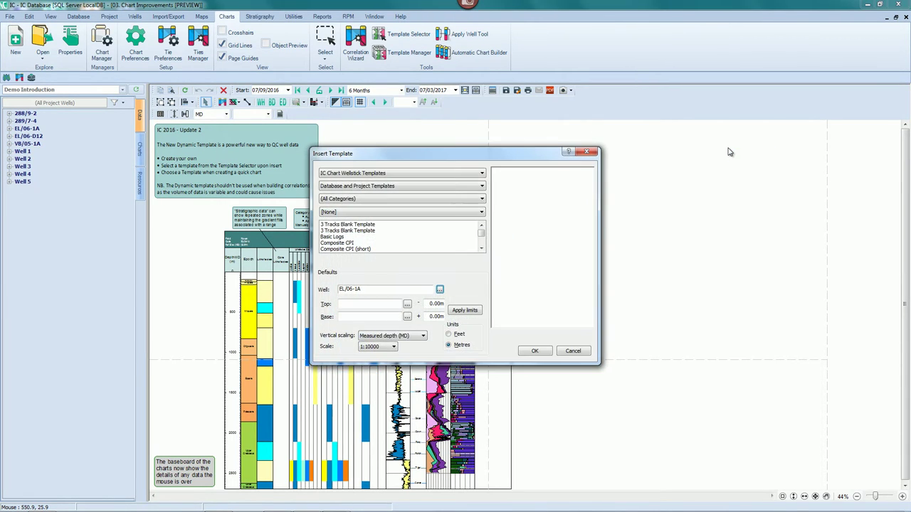
{"action": "left_click", "coordinate": [428, 173]}
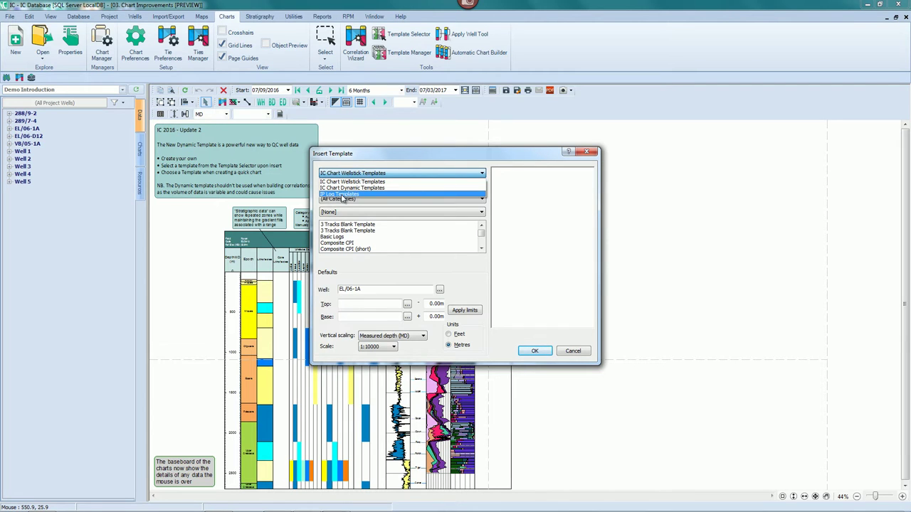
{"action": "left_click", "coordinate": [374, 188]}
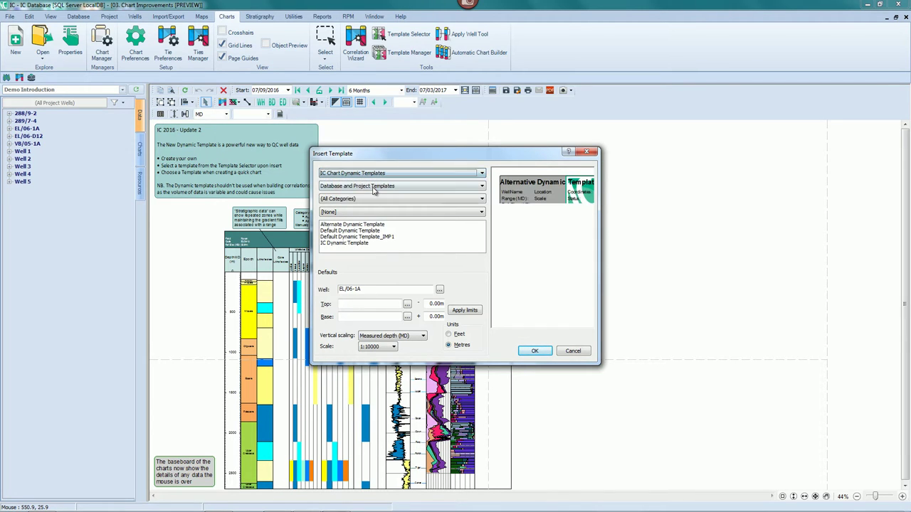
{"action": "left_click", "coordinate": [378, 231]}
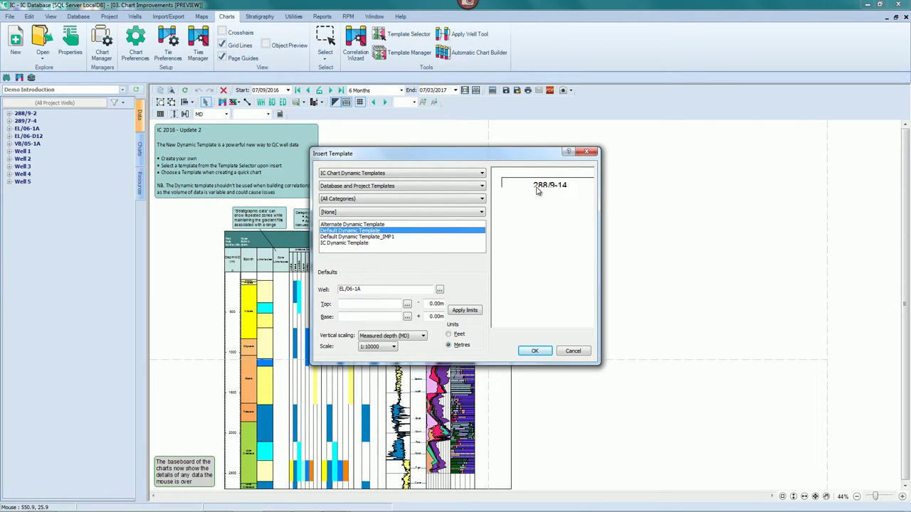
Set the new chart's well to Well 2 and fill its depth limits from the well data.
{"action": "left_click", "coordinate": [440, 290]}
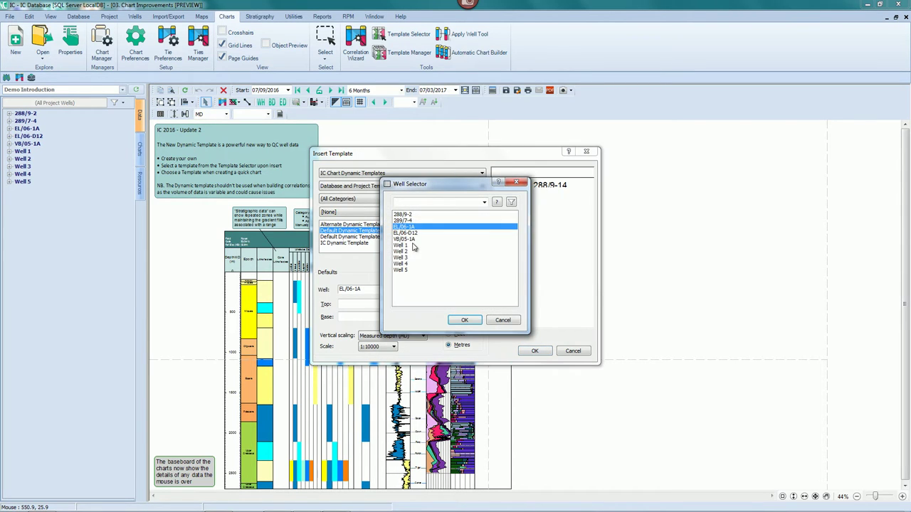
{"action": "left_click", "coordinate": [403, 251]}
{"action": "left_click", "coordinate": [464, 320]}
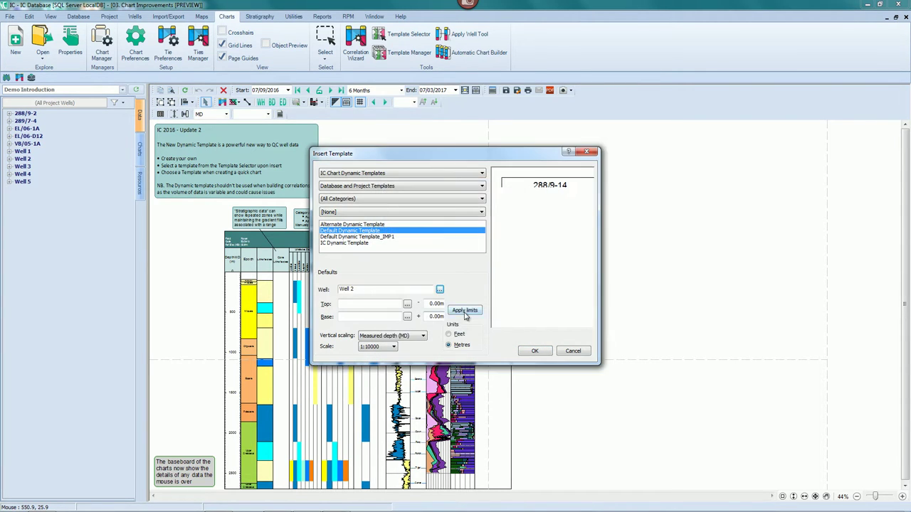
{"action": "left_click", "coordinate": [466, 311]}
Insert the Well 2 dynamic chart, then open and close the Discrete Data Manager.
{"action": "left_click", "coordinate": [534, 351]}
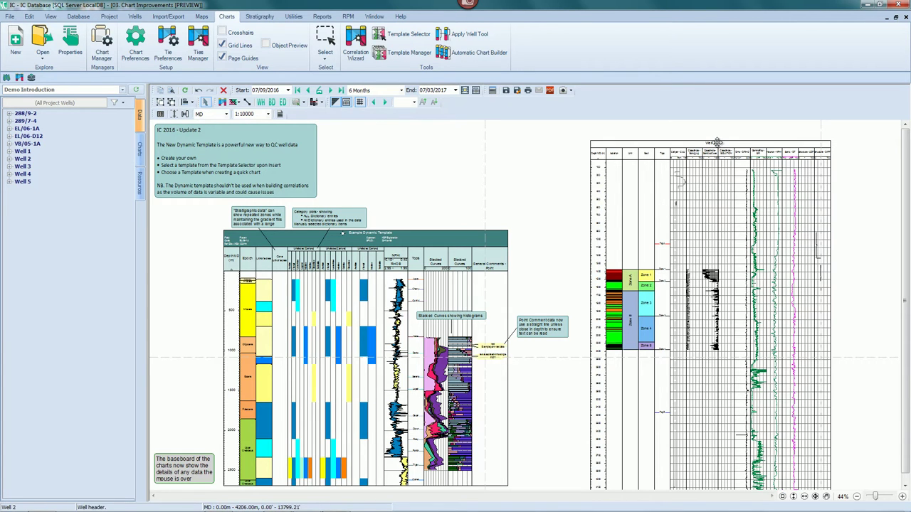
{"action": "left_click", "coordinate": [79, 16]}
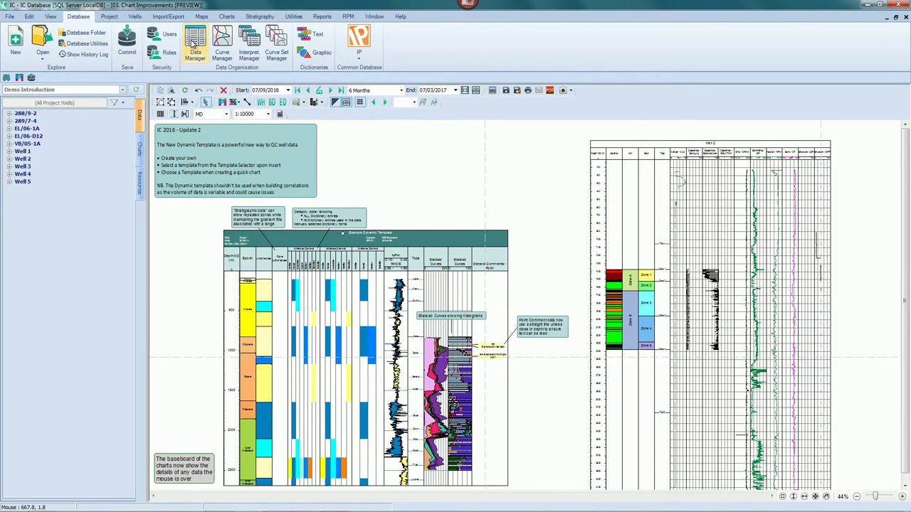
{"action": "left_click", "coordinate": [199, 49]}
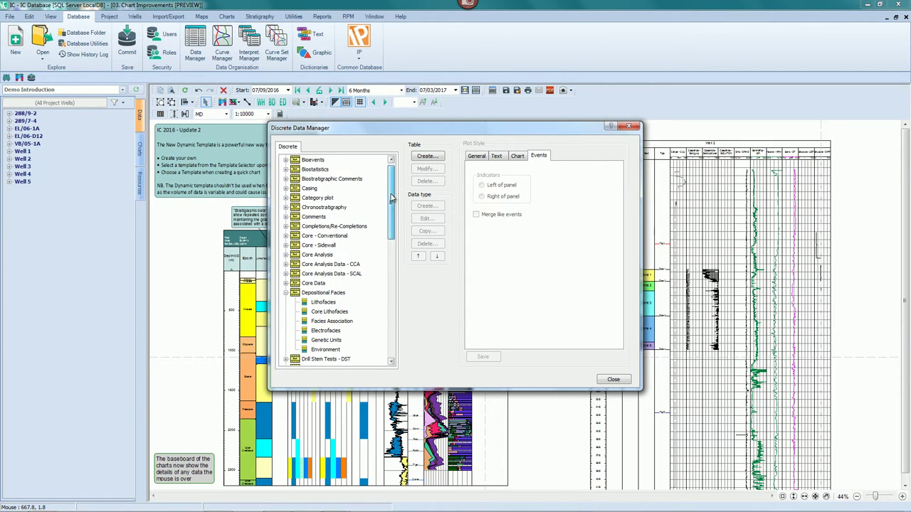
{"action": "left_click_drag", "start_coordinate": [390, 197], "coordinate": [391, 202]}
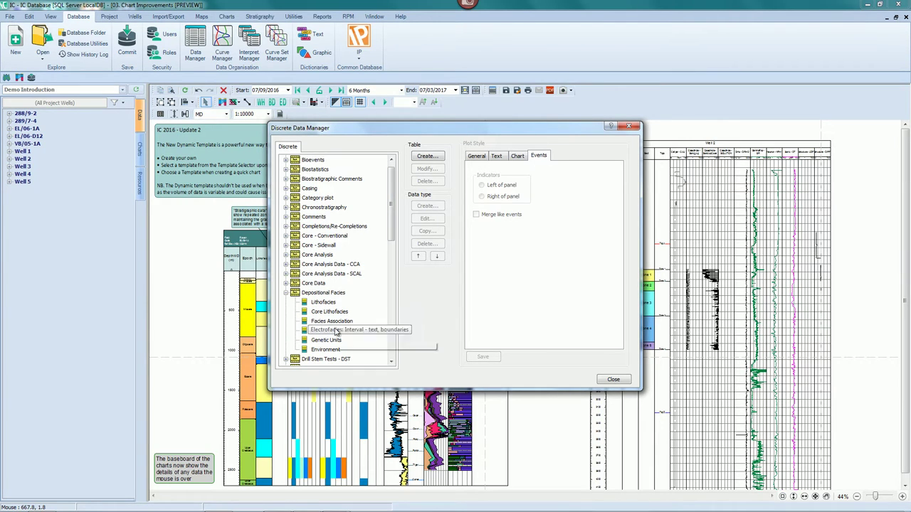
{"action": "left_click", "coordinate": [629, 128]}
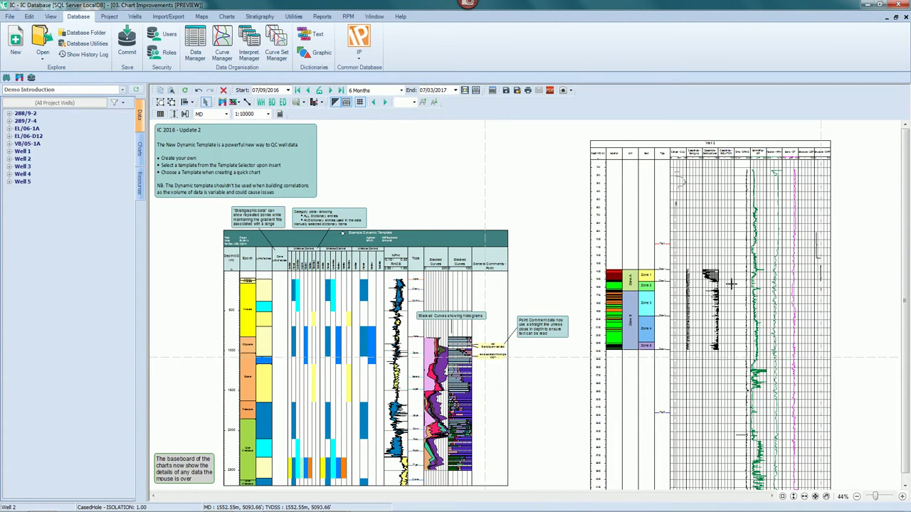
Collapse Miscellaneous in the Curve Manager, scroll the groups, close it and maximize the chart.
{"action": "left_click", "coordinate": [222, 50]}
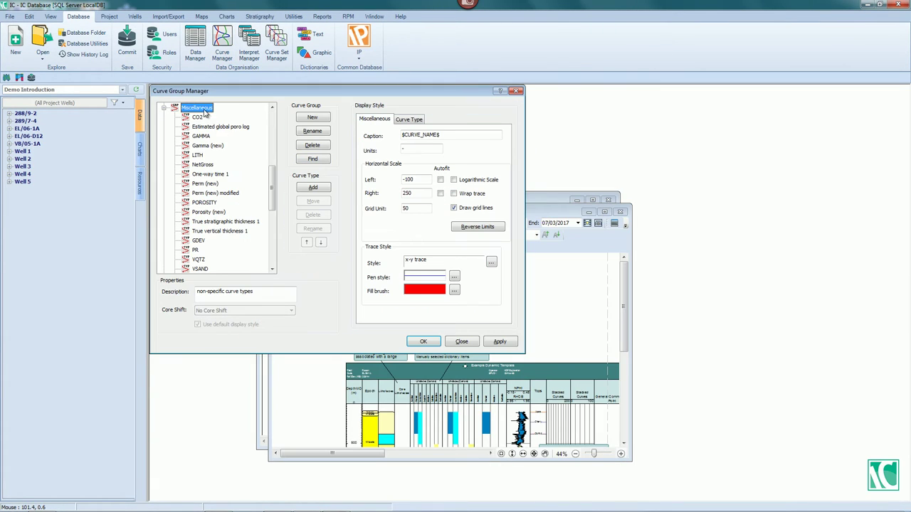
{"action": "left_click", "coordinate": [165, 108]}
{"action": "left_click_drag", "start_coordinate": [271, 202], "coordinate": [257, 112]}
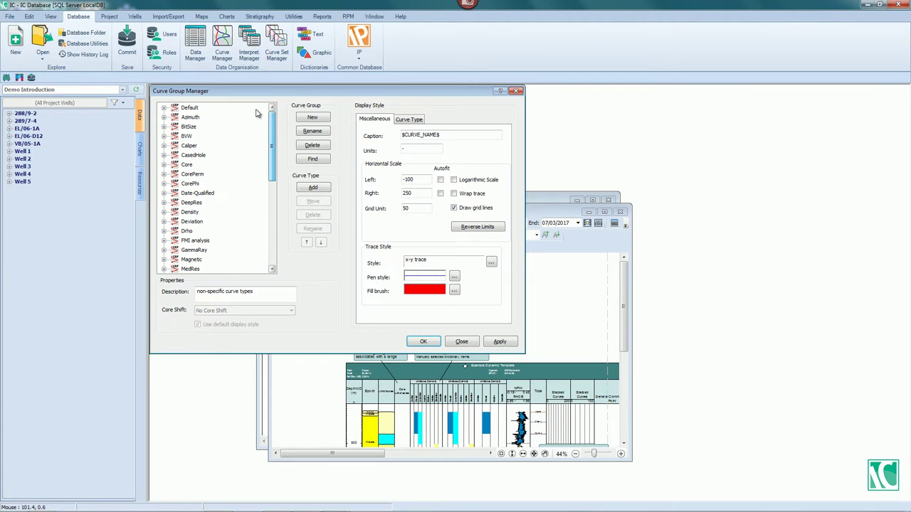
{"action": "left_click", "coordinate": [517, 90]}
{"action": "left_click", "coordinate": [604, 212]}
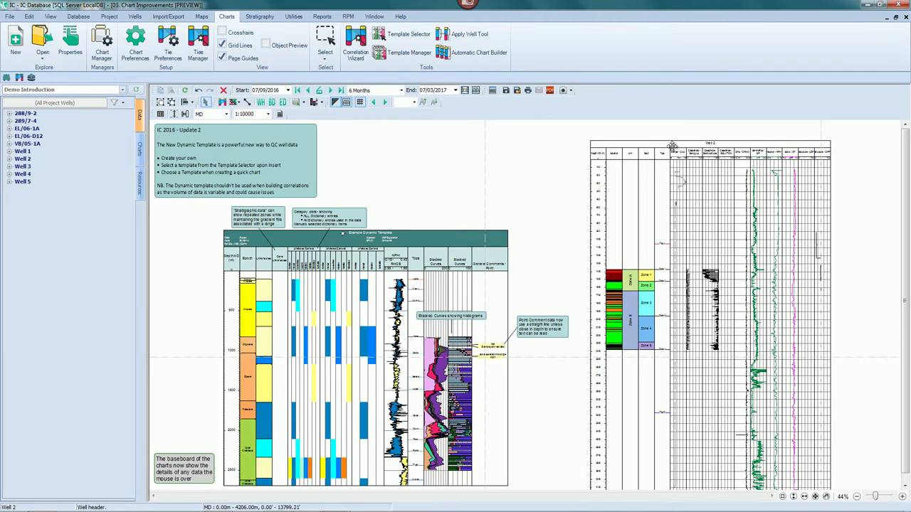
Nudge the Well 2 panel and delete its Caliper, another log and Zone 1–5 columns.
{"action": "mouse_move", "coordinate": [672, 144]}
{"action": "left_mouse_down"}
{"action": "mouse_move", "coordinate": [709, 135]}
{"action": "mouse_move", "coordinate": [684, 137]}
{"action": "left_mouse_up"}
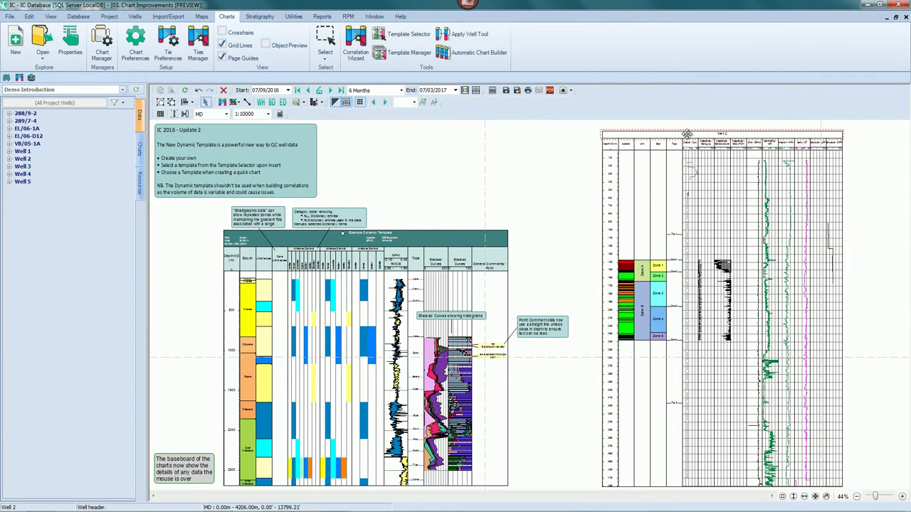
{"action": "left_click_drag", "start_coordinate": [687, 134], "coordinate": [679, 135]}
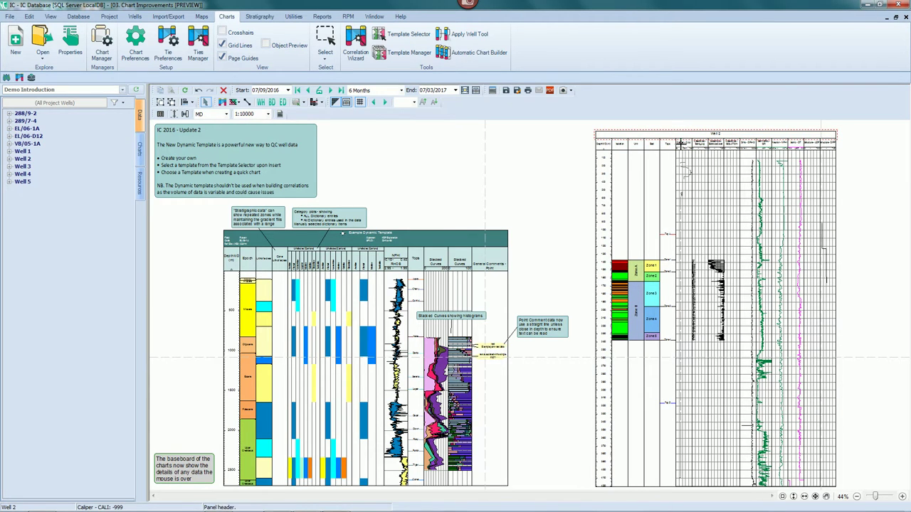
{"action": "left_click", "coordinate": [681, 141]}
{"action": "key", "text": "Delete"}
{"action": "left_click", "coordinate": [710, 148]}
{"action": "key", "text": "Delete"}
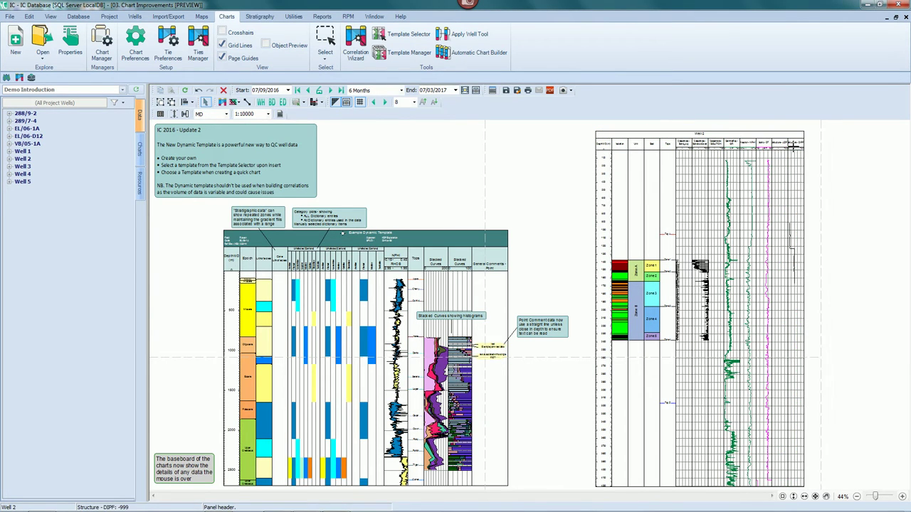
{"action": "left_click", "coordinate": [652, 146]}
{"action": "key", "text": "Delete"}
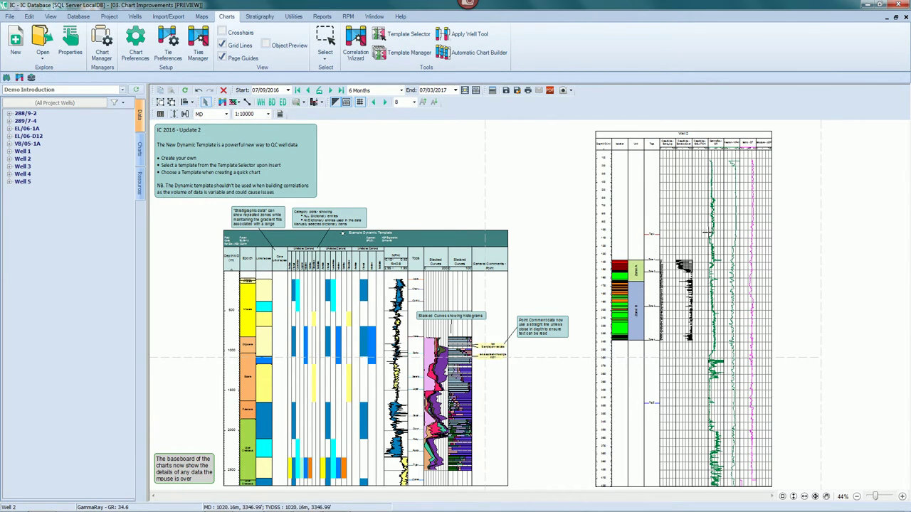
Switch the panel's well from Well 2 to EL/06-1A in the well header properties.
{"action": "right_click", "coordinate": [704, 134]}
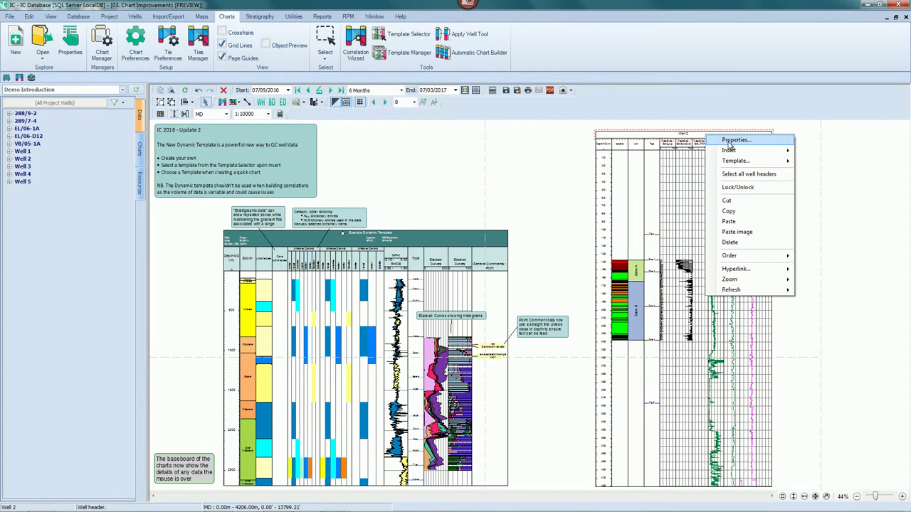
{"action": "left_click", "coordinate": [729, 140]}
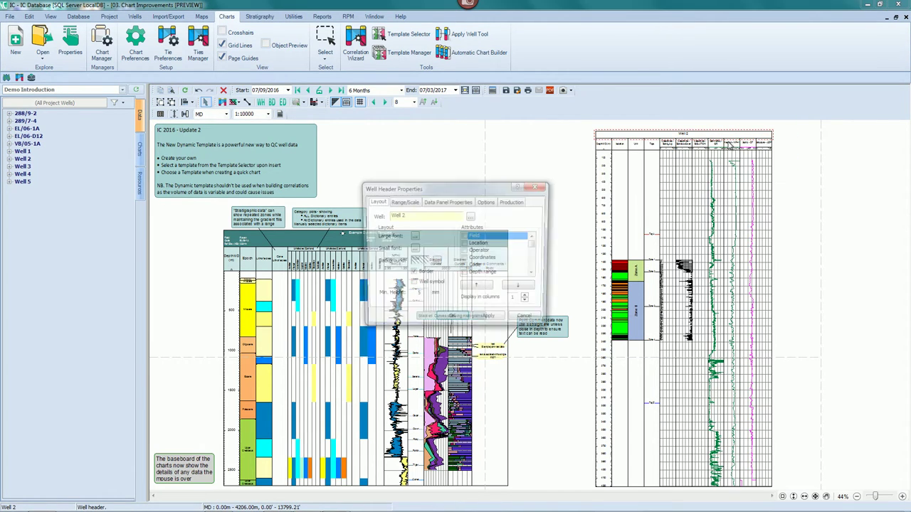
{"action": "left_click", "coordinate": [469, 217]}
{"action": "left_click", "coordinate": [404, 226]}
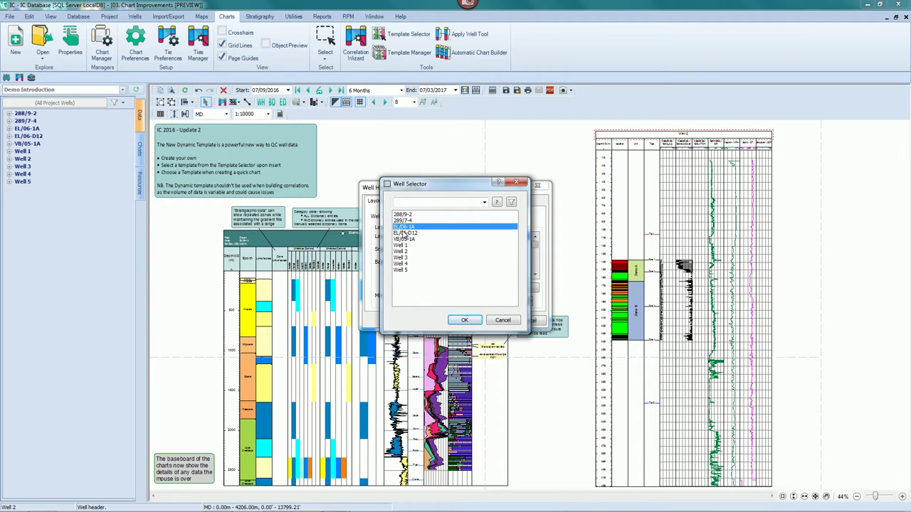
{"action": "left_click", "coordinate": [464, 321]}
{"action": "left_click", "coordinate": [414, 205]}
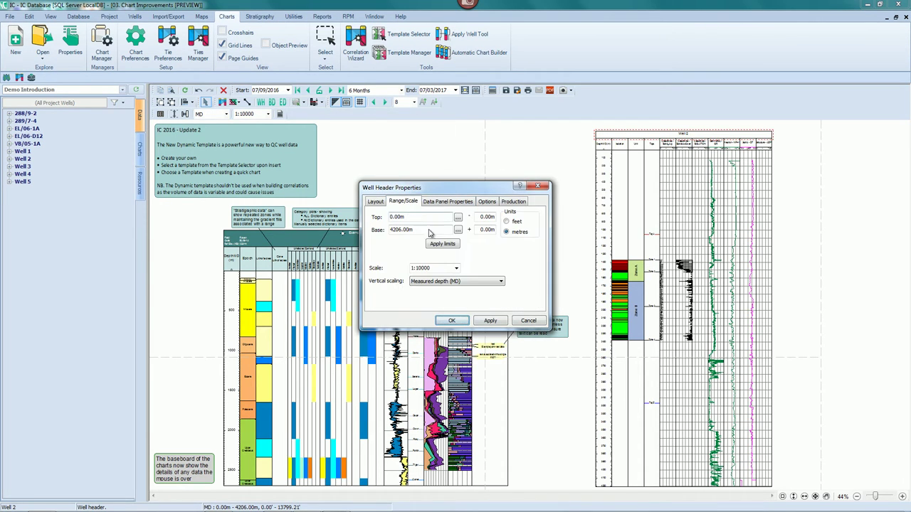
{"action": "left_click", "coordinate": [455, 320]}
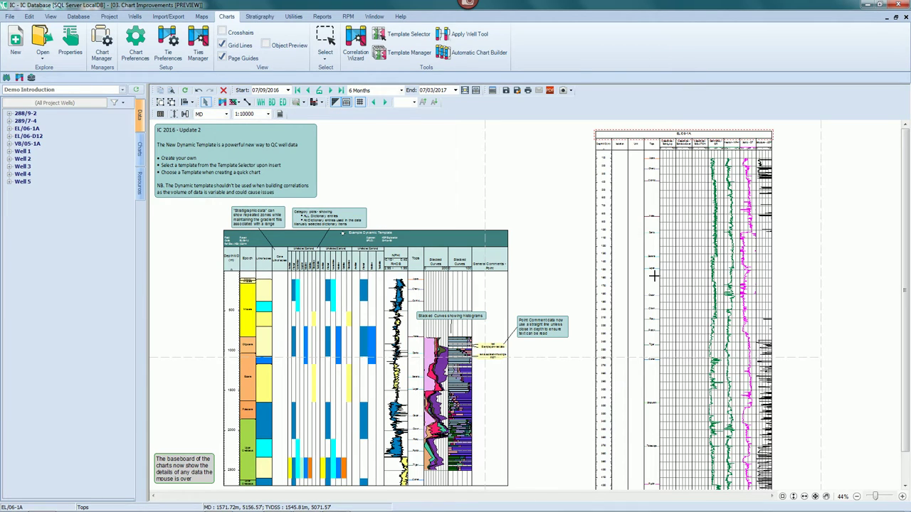
Choose Alternative Dynamic Template in the Template Selector for the EL/06-1A panel.
{"action": "right_click", "coordinate": [702, 134]}
{"action": "mouse_move", "coordinate": [729, 160]}
{"action": "left_click", "coordinate": [606, 228]}
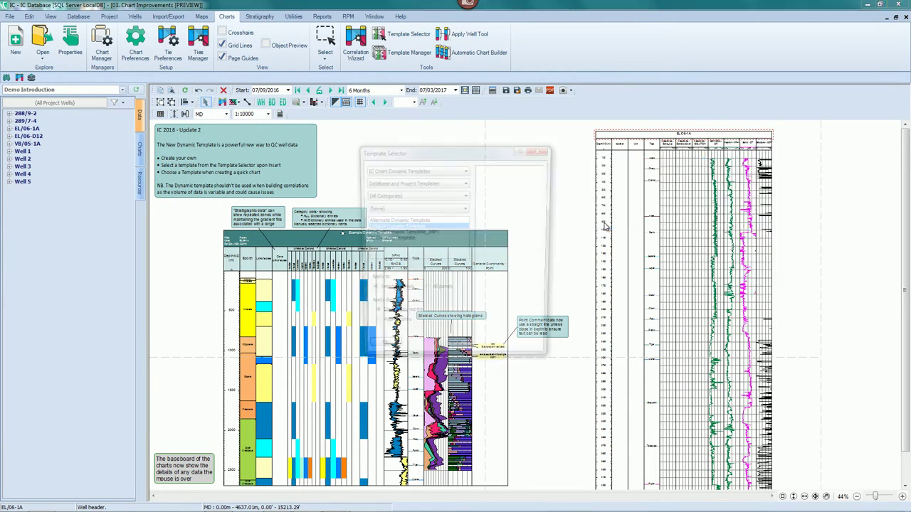
{"action": "left_click", "coordinate": [373, 221]}
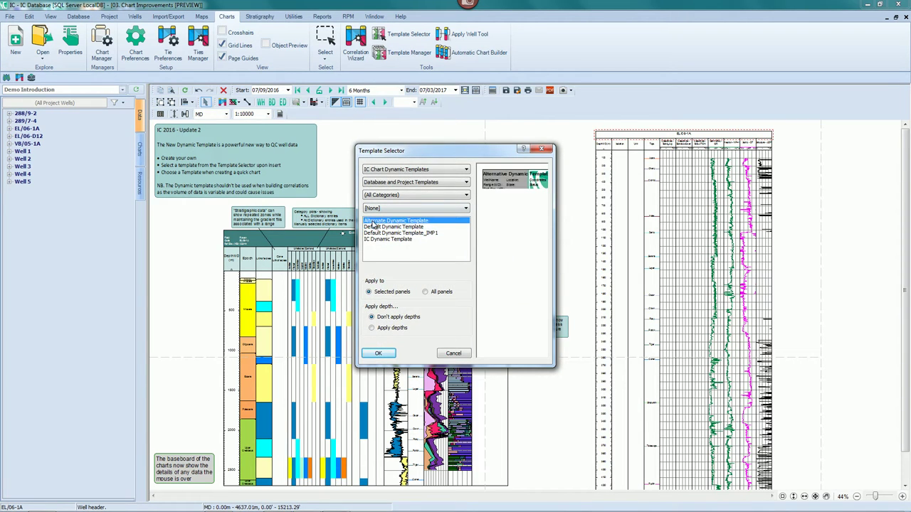
{"action": "left_click", "coordinate": [392, 238]}
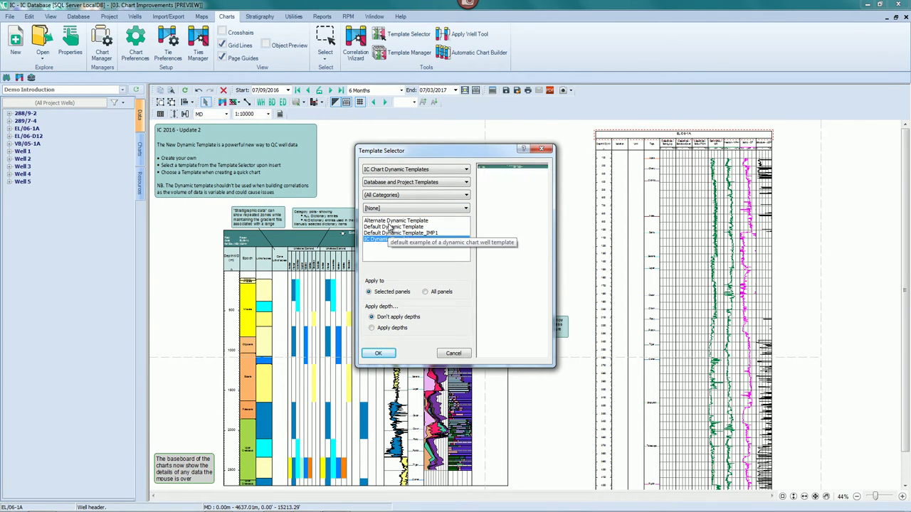
{"action": "left_click", "coordinate": [392, 221]}
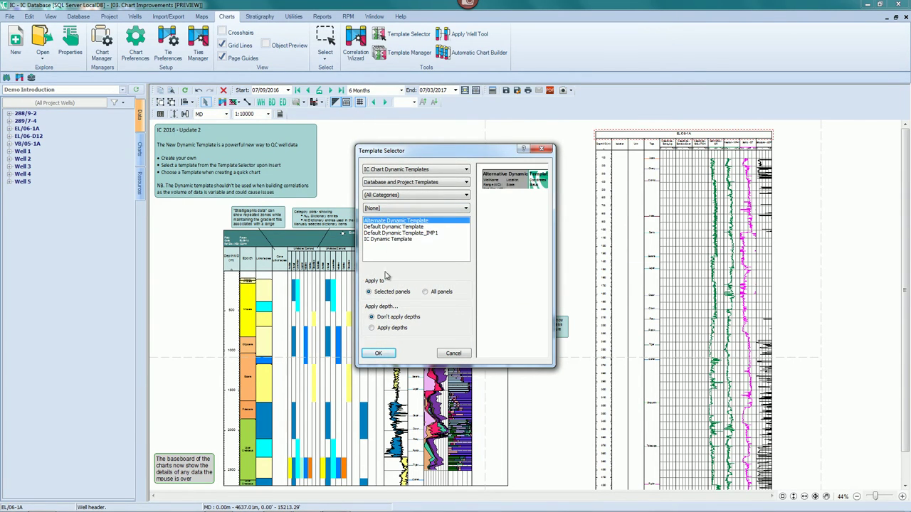
{"action": "left_click", "coordinate": [380, 353]}
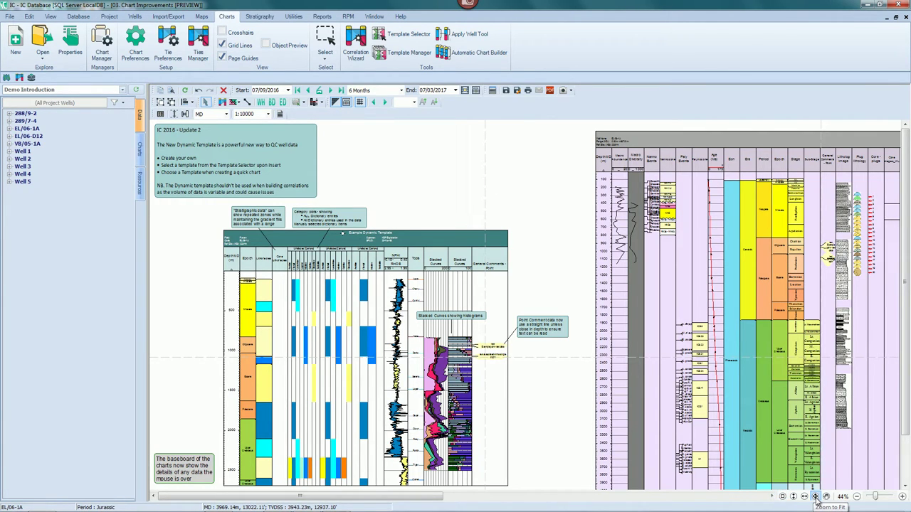
Zoom to fit the chart and drag a track out of the EL/06-1A panel.
{"action": "left_click", "coordinate": [815, 496]}
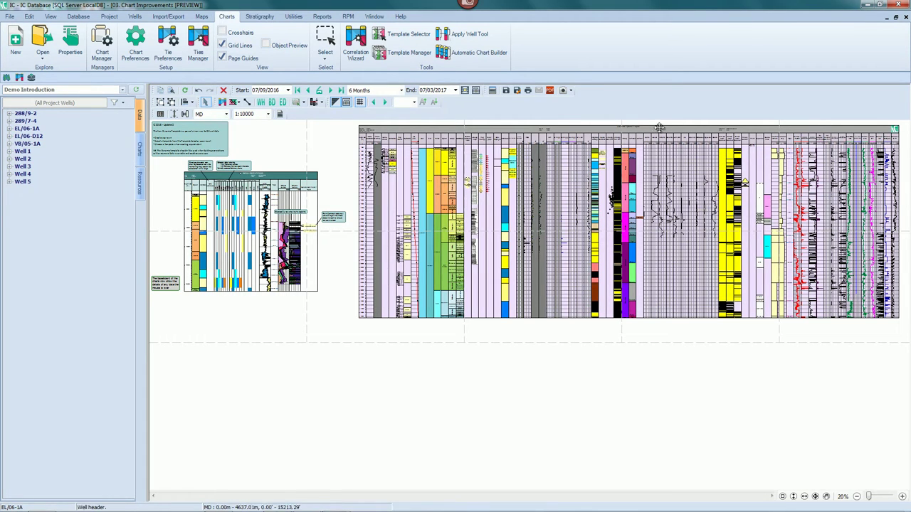
{"action": "mouse_move", "coordinate": [578, 136]}
{"action": "left_mouse_down"}
{"action": "mouse_move", "coordinate": [562, 146]}
{"action": "mouse_move", "coordinate": [748, 142]}
{"action": "left_mouse_up"}
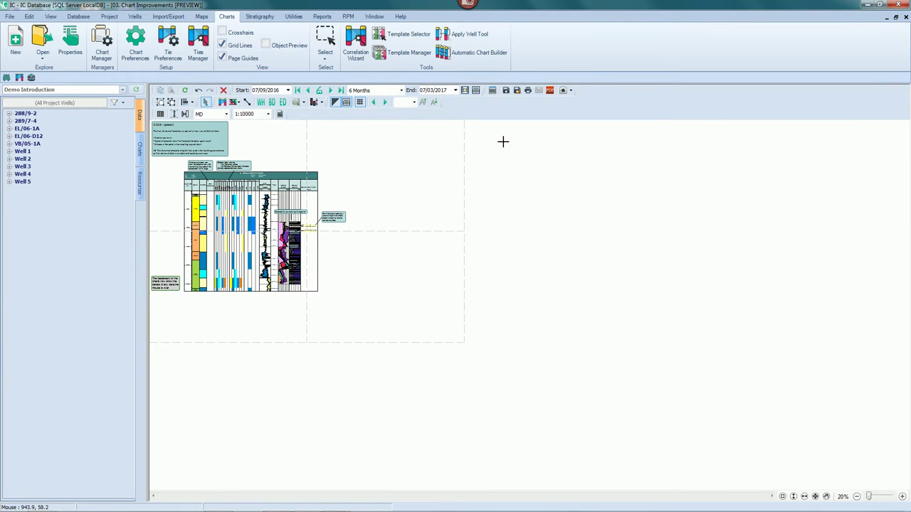
Insert a new well header on the empty canvas and move its properties dialog aside.
{"action": "scroll", "coordinate": [476, 138], "scroll_direction": "up", "scroll_amount": 3}
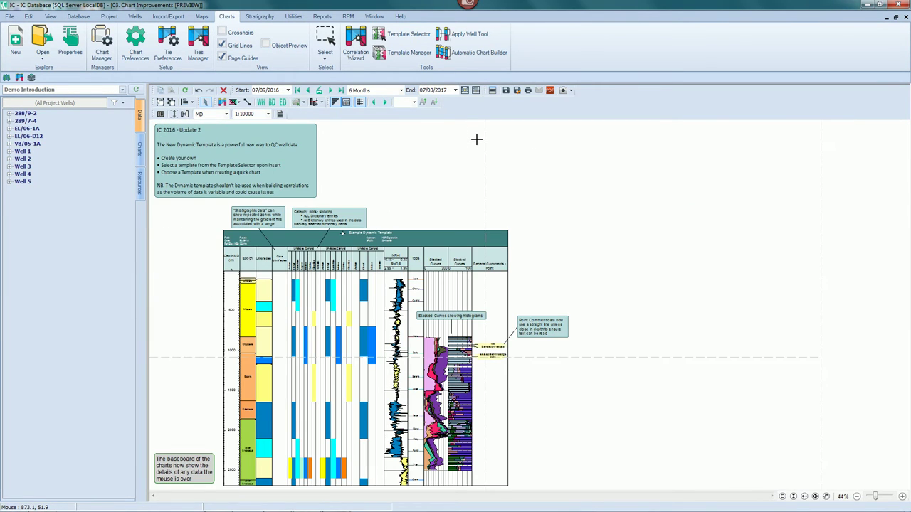
{"action": "right_click", "coordinate": [561, 141]}
{"action": "mouse_move", "coordinate": [587, 146]}
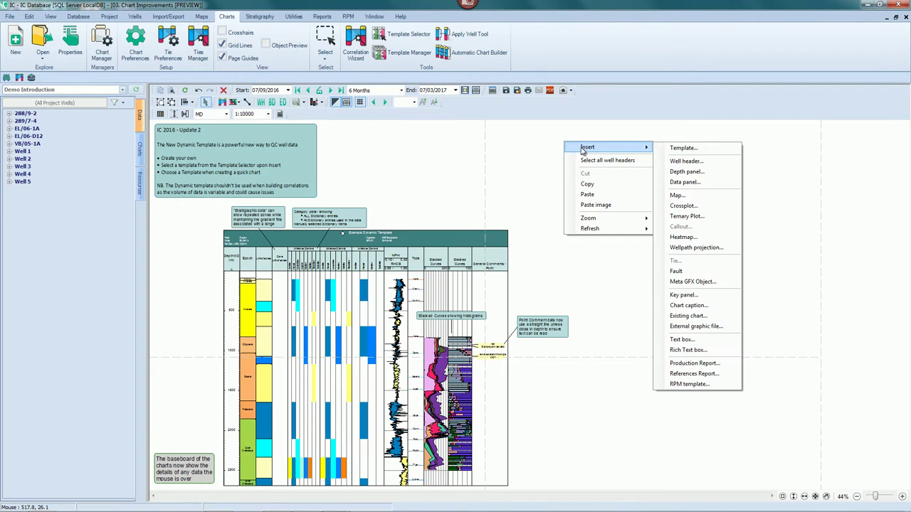
{"action": "left_click", "coordinate": [698, 162]}
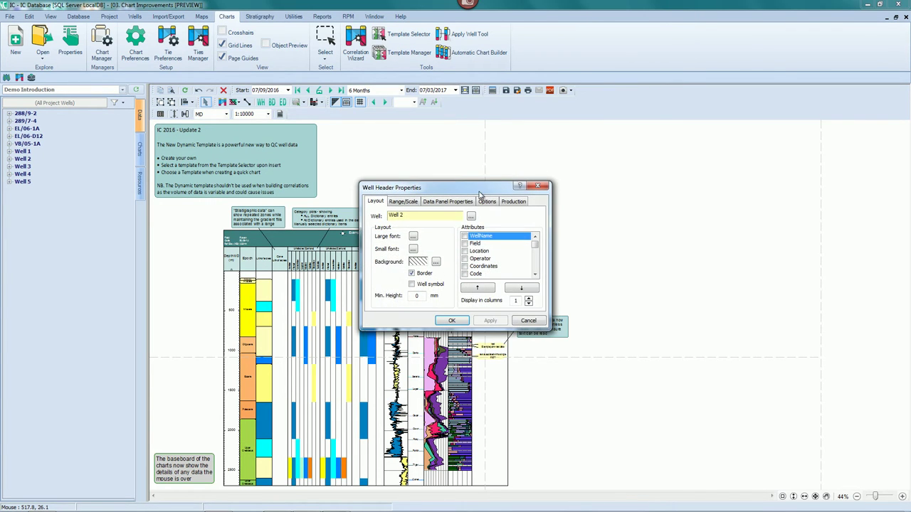
{"action": "left_click_drag", "start_coordinate": [481, 184], "coordinate": [720, 150]}
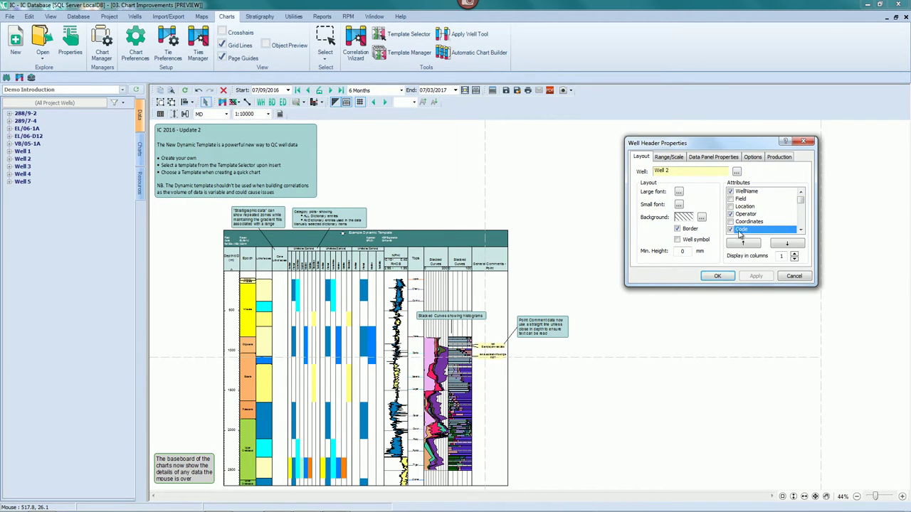
Show Ref. Elev., Water depth and the well symbol in a 2-column, solid teal header.
{"action": "scroll", "coordinate": [767, 226], "scroll_direction": "down", "scroll_amount": 3}
{"action": "left_click", "coordinate": [730, 215]}
{"action": "left_click", "coordinate": [730, 230]}
{"action": "left_click", "coordinate": [795, 253]}
{"action": "left_click", "coordinate": [702, 217]}
{"action": "left_click", "coordinate": [718, 245]}
{"action": "left_click", "coordinate": [756, 246]}
{"action": "left_click", "coordinate": [716, 212]}
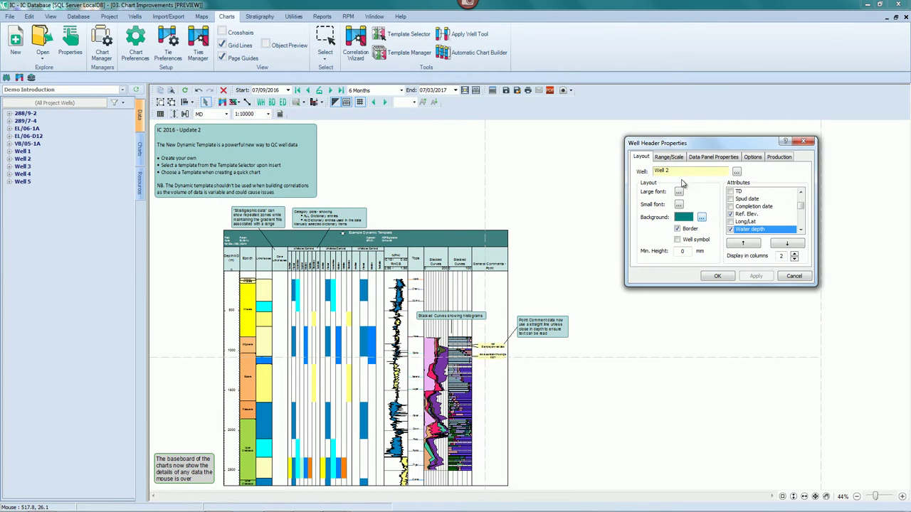
{"action": "left_click", "coordinate": [676, 240]}
Select the header height in the data panel settings and make the header section background pink.
{"action": "left_click", "coordinate": [667, 158]}
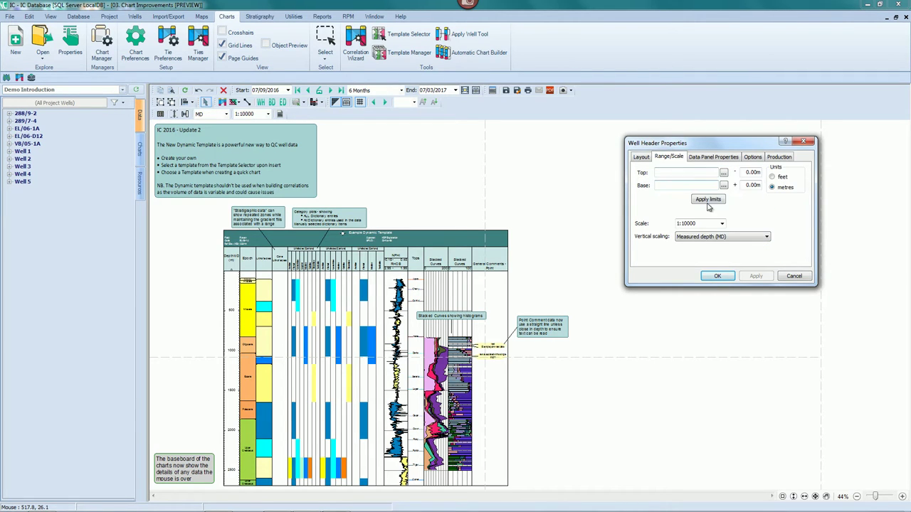
{"action": "left_click", "coordinate": [712, 157]}
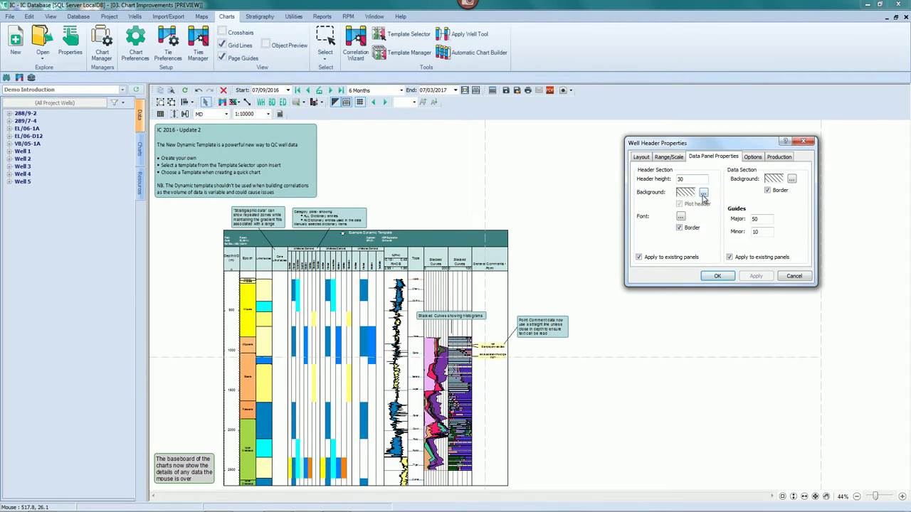
{"action": "double_click", "coordinate": [686, 180]}
{"action": "left_click", "coordinate": [703, 192]}
{"action": "left_click", "coordinate": [731, 216]}
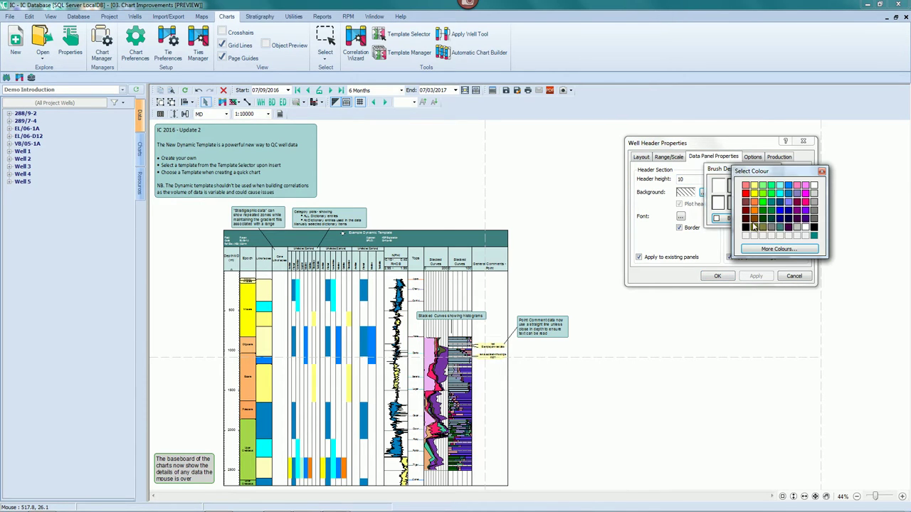
{"action": "left_click", "coordinate": [795, 200]}
{"action": "left_click", "coordinate": [726, 218]}
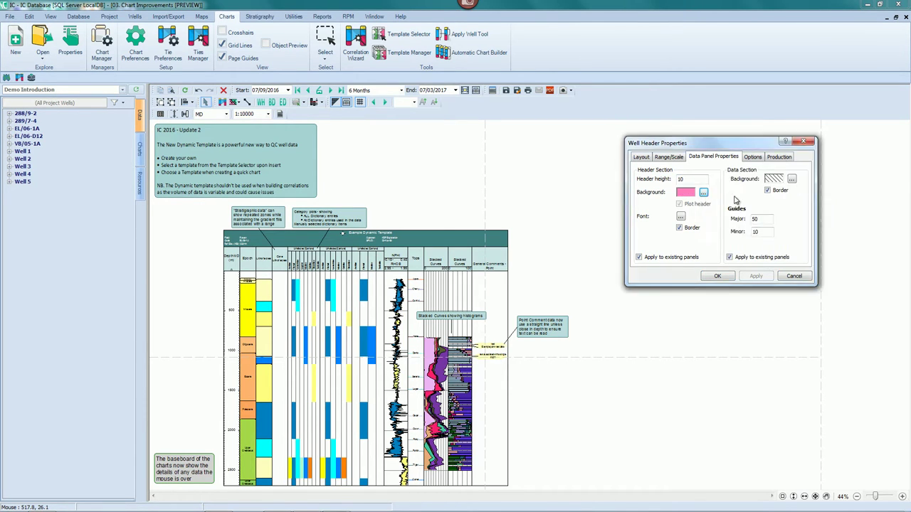
Make the data panel background yellow and set the guide spacing to 500/100.
{"action": "left_click", "coordinate": [795, 181]}
{"action": "left_click", "coordinate": [814, 204]}
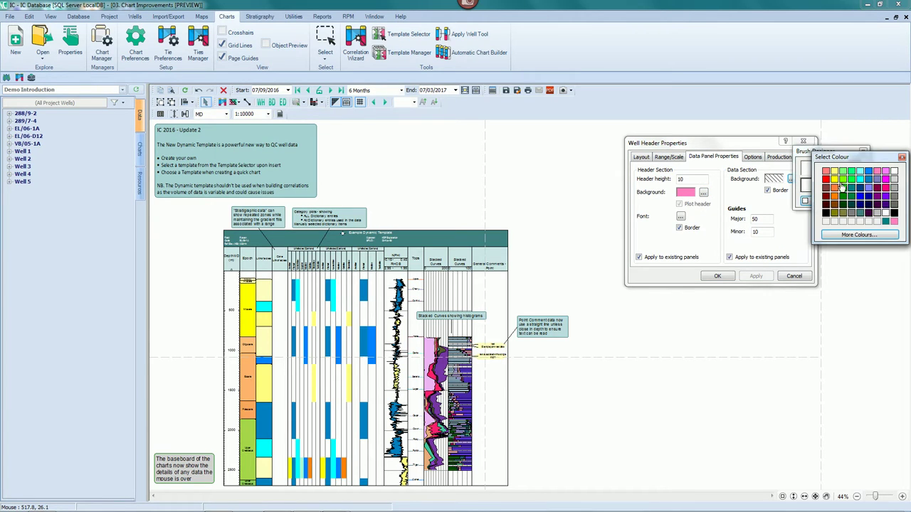
{"action": "left_click", "coordinate": [835, 173]}
{"action": "left_click", "coordinate": [809, 171]}
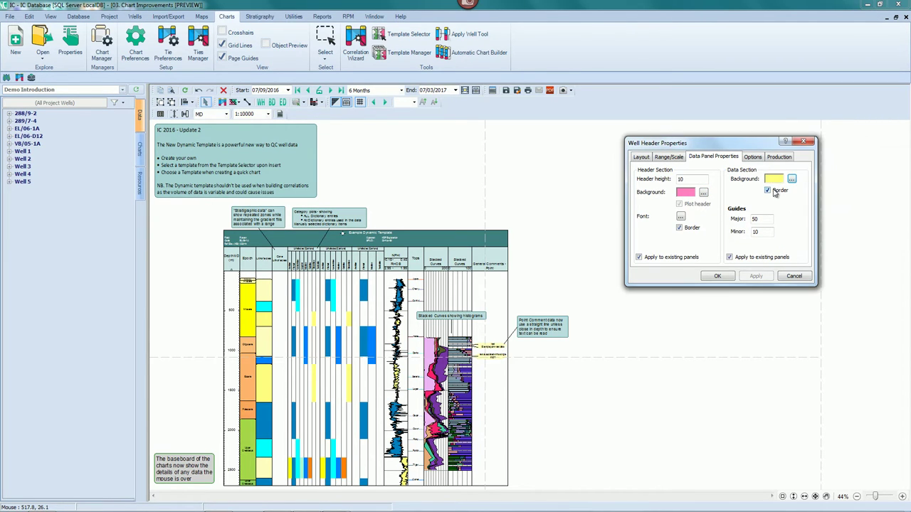
{"action": "double_click", "coordinate": [765, 219]}
{"action": "left_click", "coordinate": [758, 161]}
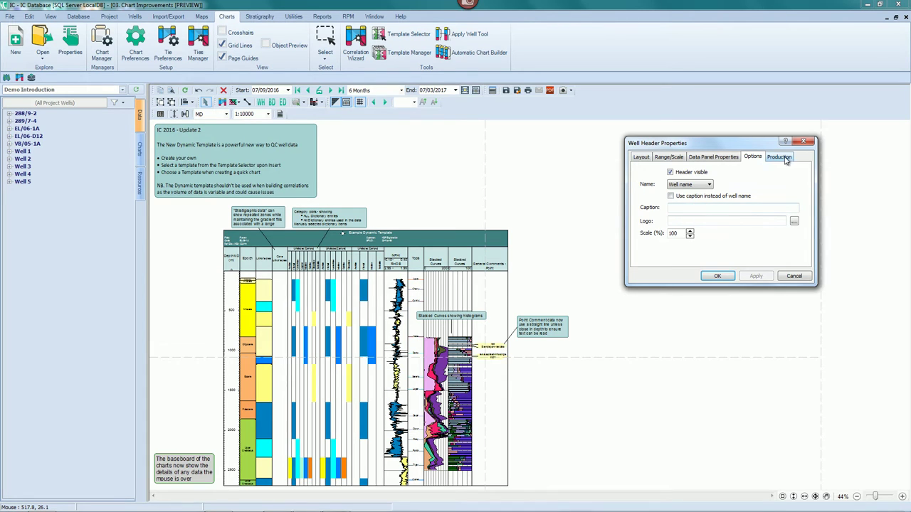
Apply the header settings and save the Well 2 design as a named, public dynamic template.
{"action": "left_click", "coordinate": [715, 275]}
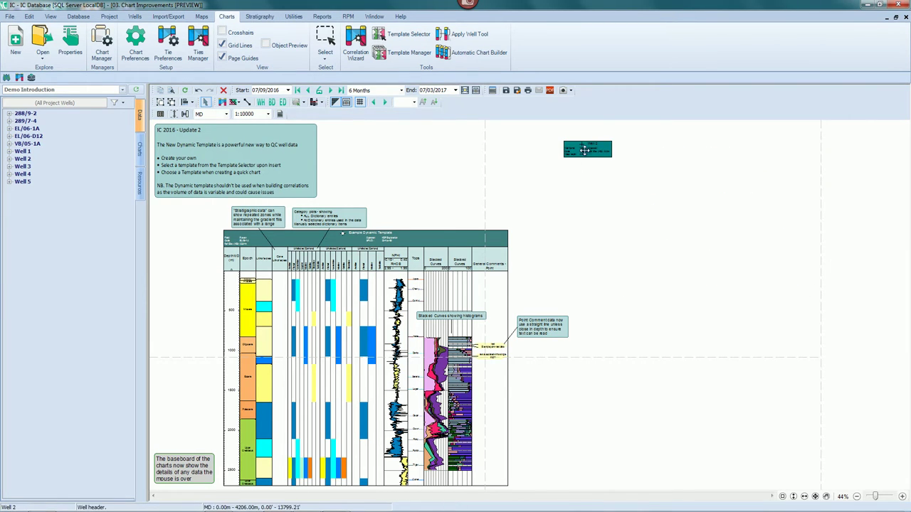
{"action": "right_click", "coordinate": [588, 152]}
{"action": "mouse_move", "coordinate": [615, 178]}
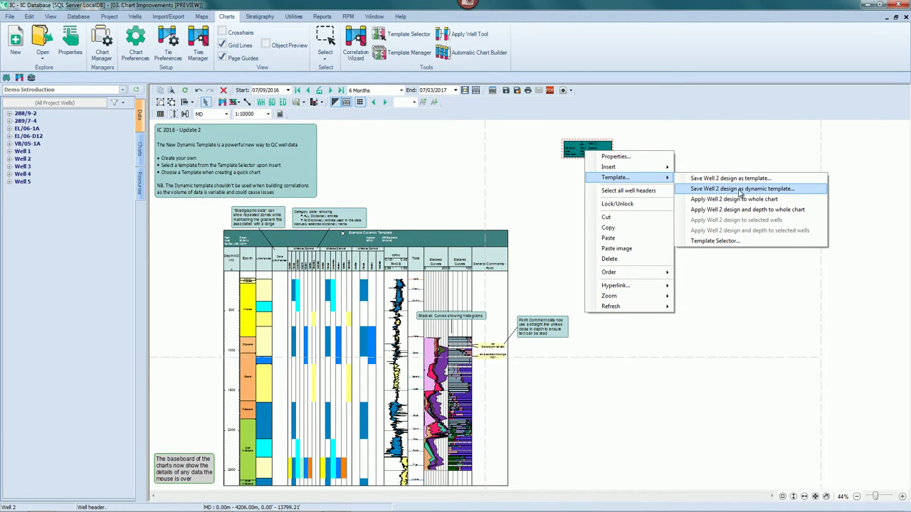
{"action": "left_click", "coordinate": [762, 191]}
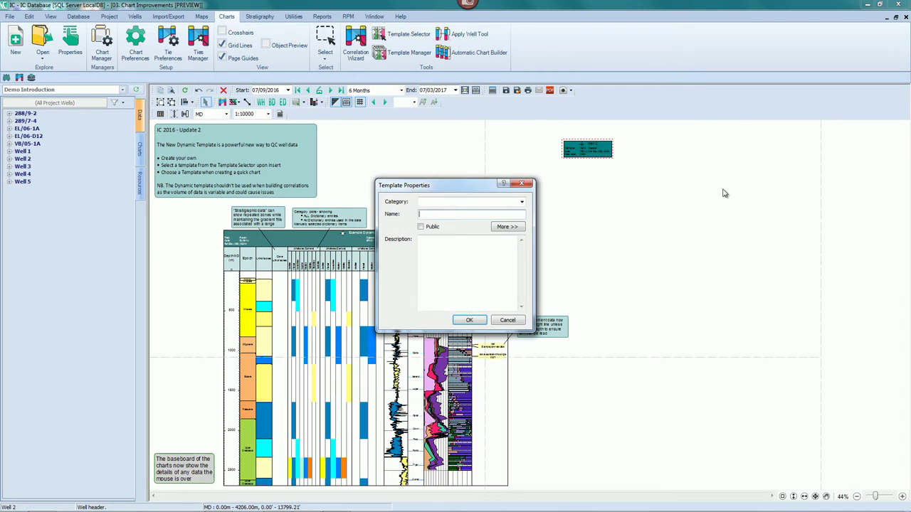
{"action": "left_click", "coordinate": [512, 227]}
{"action": "left_click", "coordinate": [474, 214]}
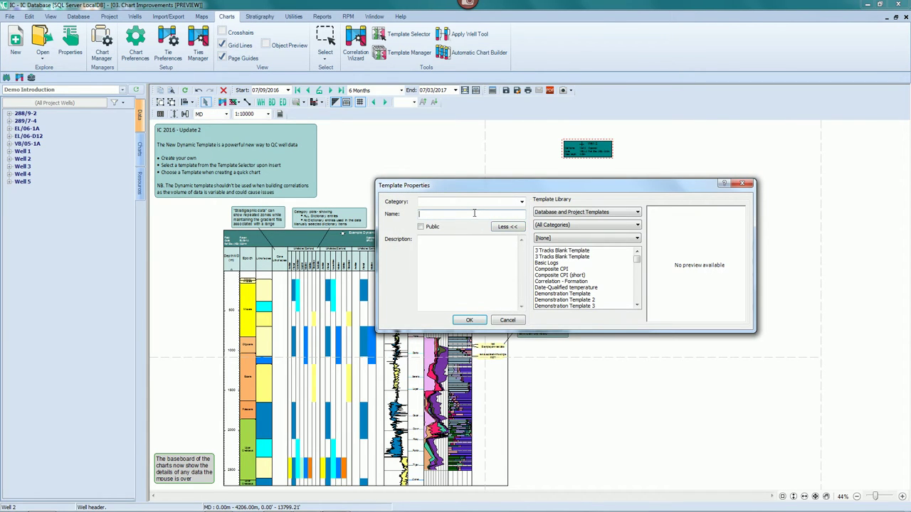
{"action": "left_click", "coordinate": [435, 227]}
{"action": "left_click", "coordinate": [469, 319]}
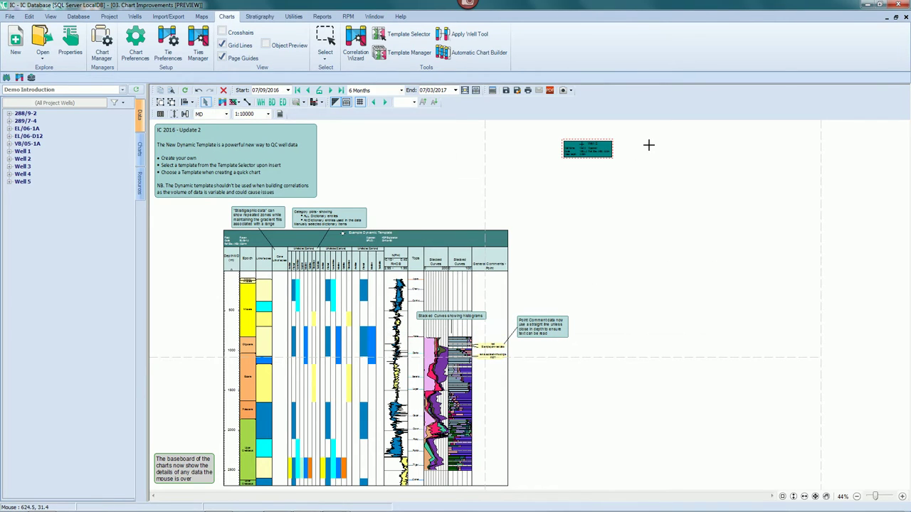
Filter the Template Manager to Dynamic templates to confirm the new one is listed, then reselect the header.
{"action": "left_click", "coordinate": [402, 54]}
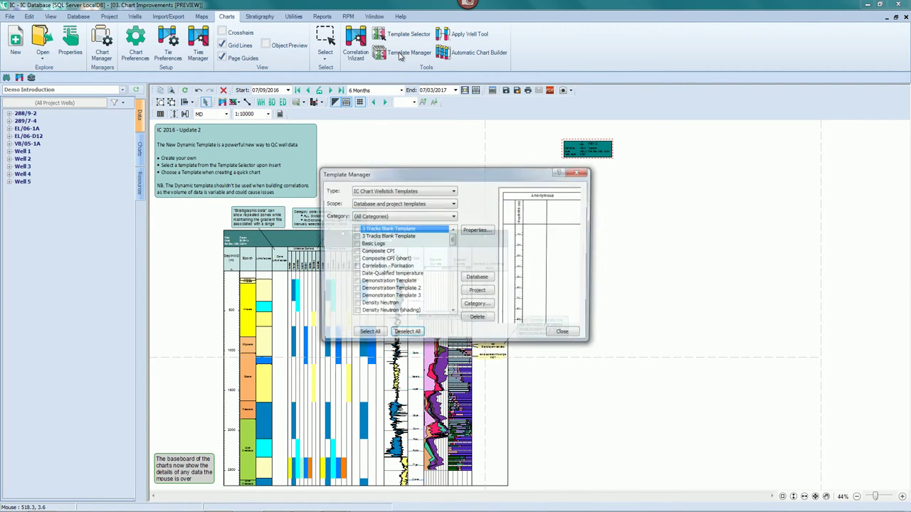
{"action": "left_click", "coordinate": [396, 190]}
{"action": "left_click", "coordinate": [391, 207]}
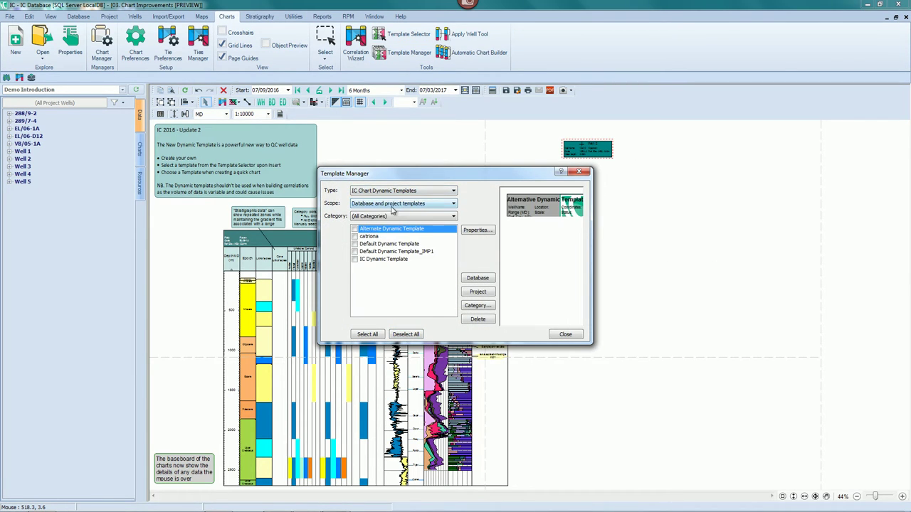
{"action": "left_click", "coordinate": [374, 238]}
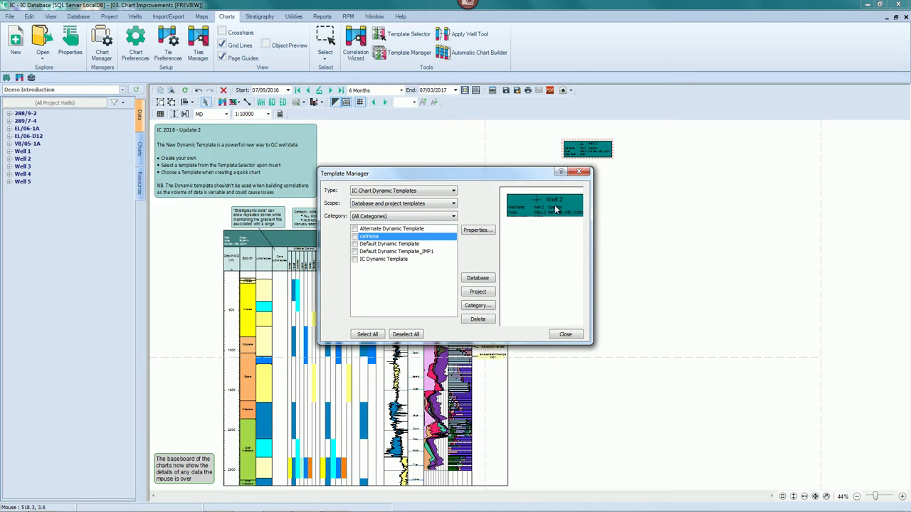
{"action": "left_click", "coordinate": [579, 172]}
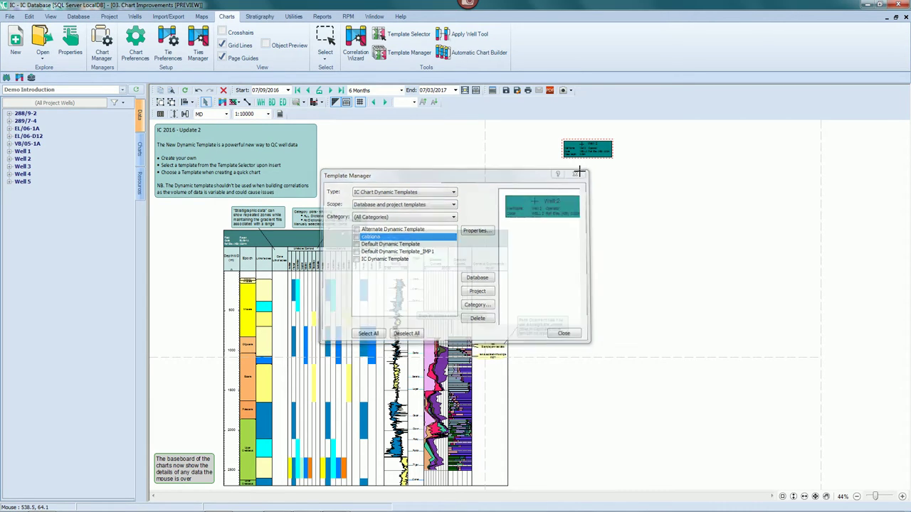
{"action": "left_click", "coordinate": [599, 155]}
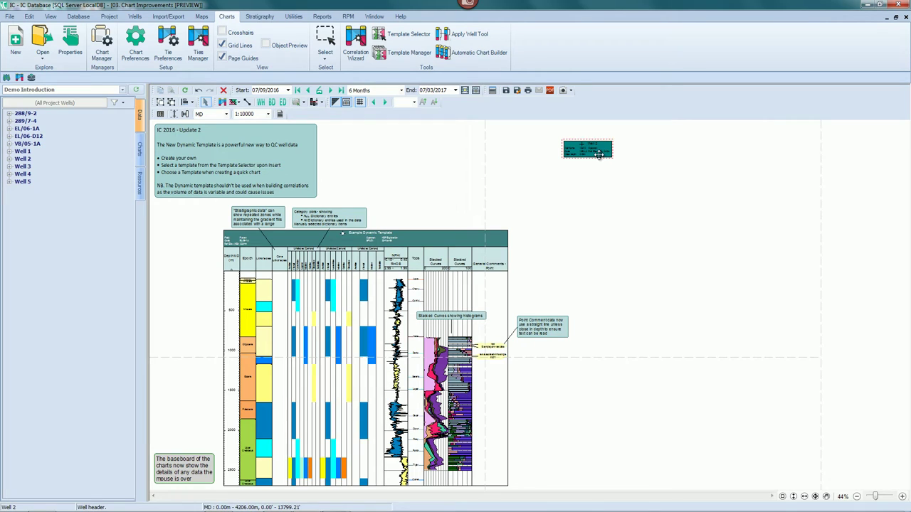
Delete the selected well header box from the chart.
{"action": "key", "text": "Delete"}
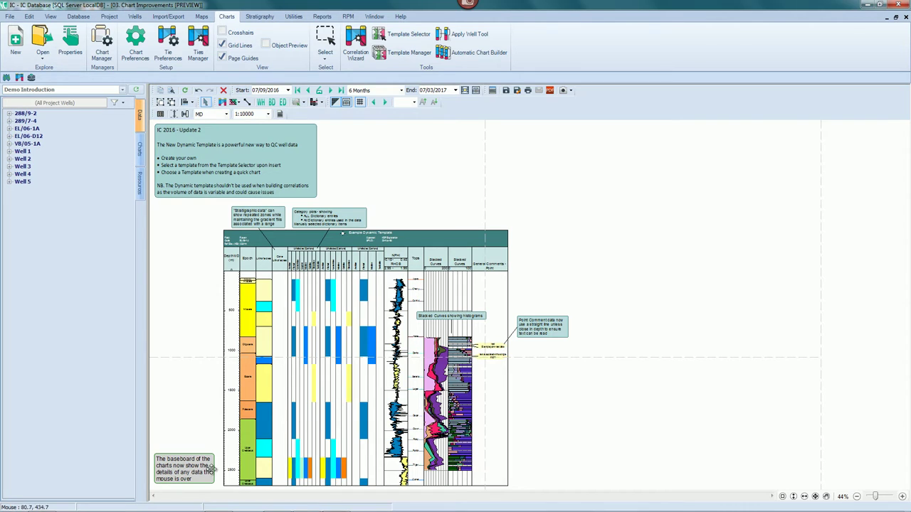
{"action": "mouse_move", "coordinate": [213, 506]}
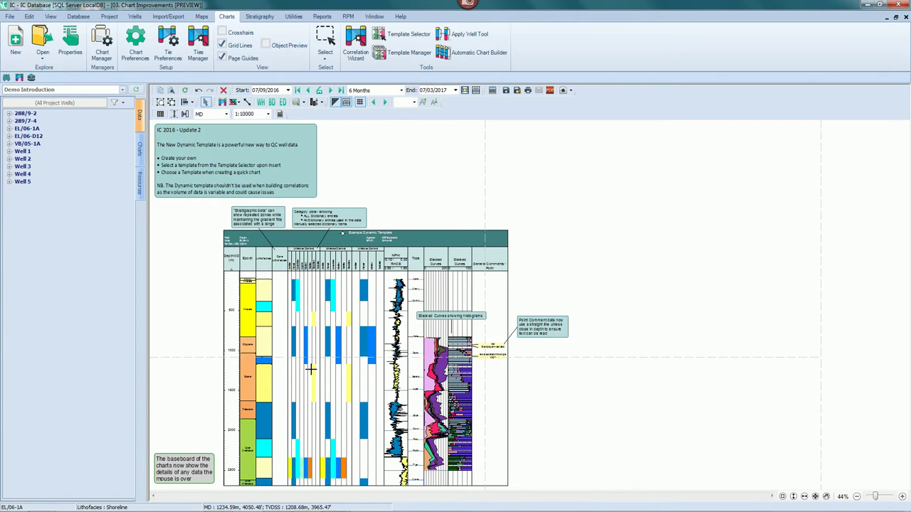
Zoom into the chart and confirm the stacked curves track's plot style is Histogram, without changing it.
{"action": "scroll", "coordinate": [665, 292], "scroll_direction": "up", "scroll_amount": 3}
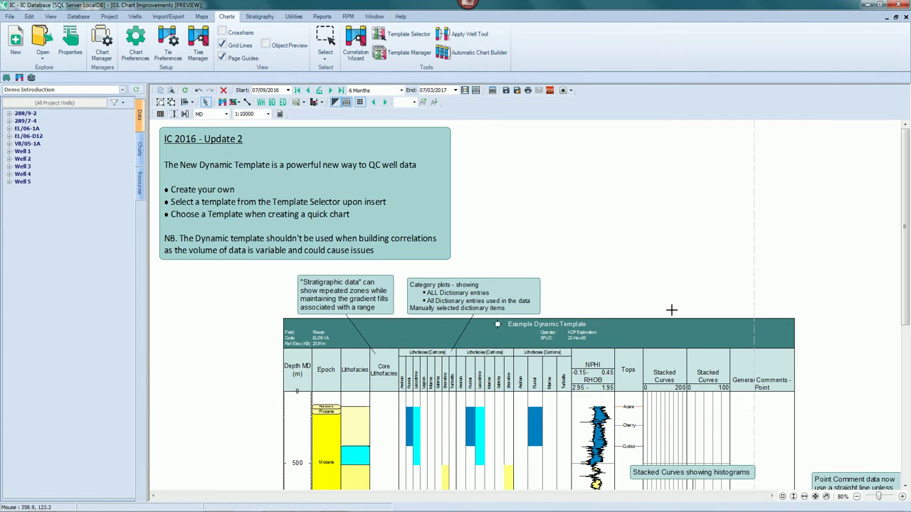
{"action": "scroll", "coordinate": [688, 354], "scroll_direction": "down", "scroll_amount": 2}
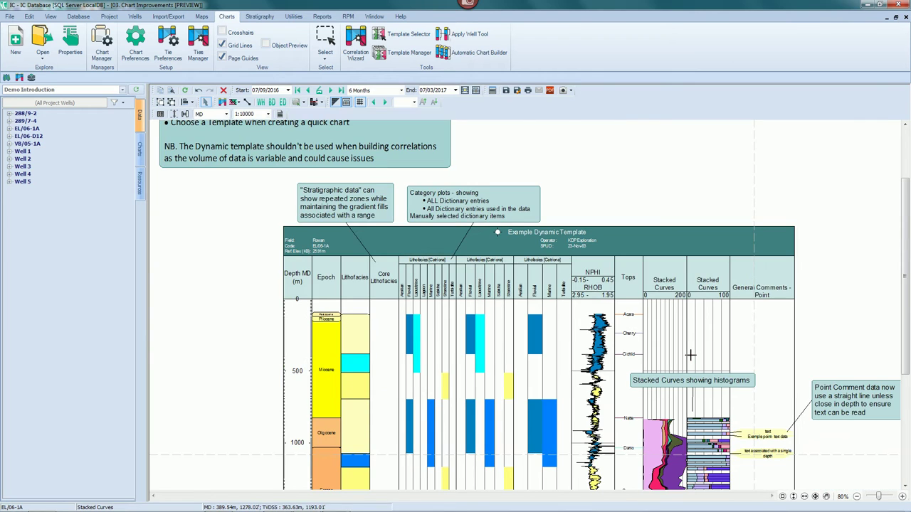
{"action": "scroll", "coordinate": [689, 353], "scroll_direction": "down", "scroll_amount": 1}
{"action": "scroll", "coordinate": [691, 355], "scroll_direction": "down", "scroll_amount": 1}
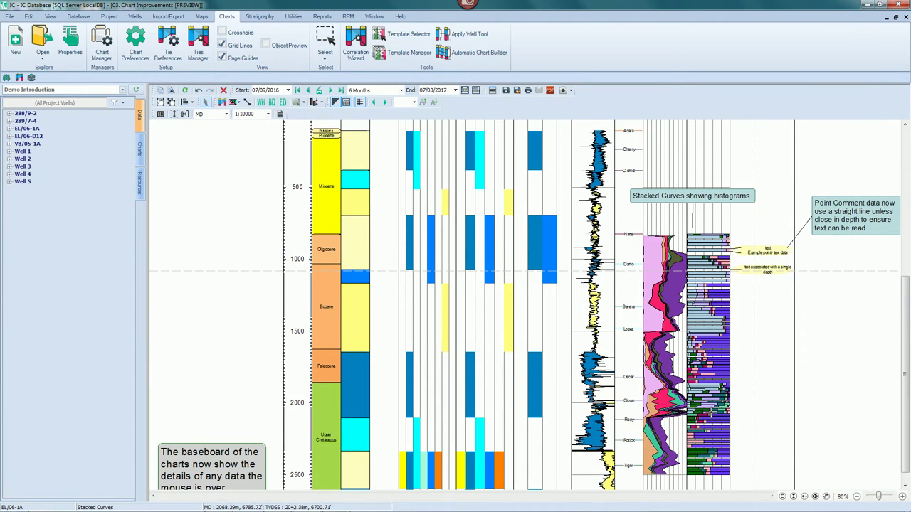
{"action": "right_click", "coordinate": [704, 182]}
{"action": "mouse_move", "coordinate": [722, 199]}
{"action": "left_click", "coordinate": [804, 200]}
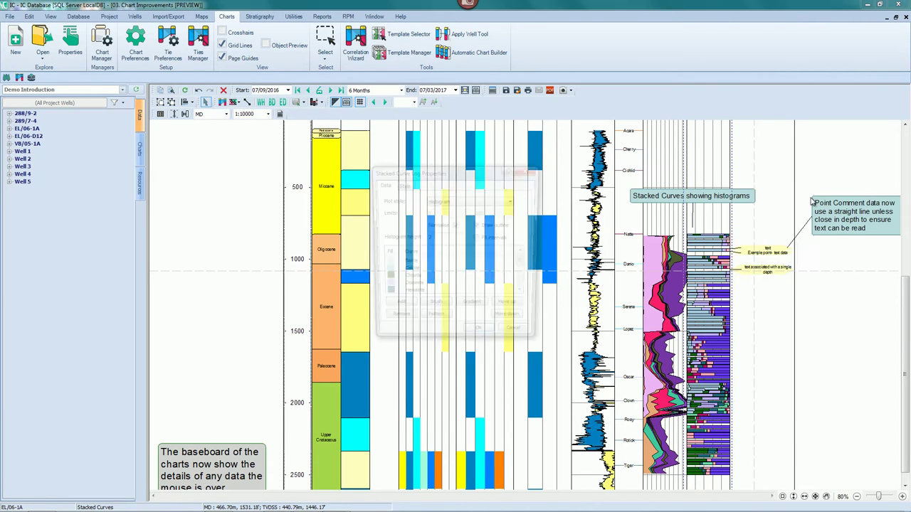
{"action": "left_click", "coordinate": [447, 202]}
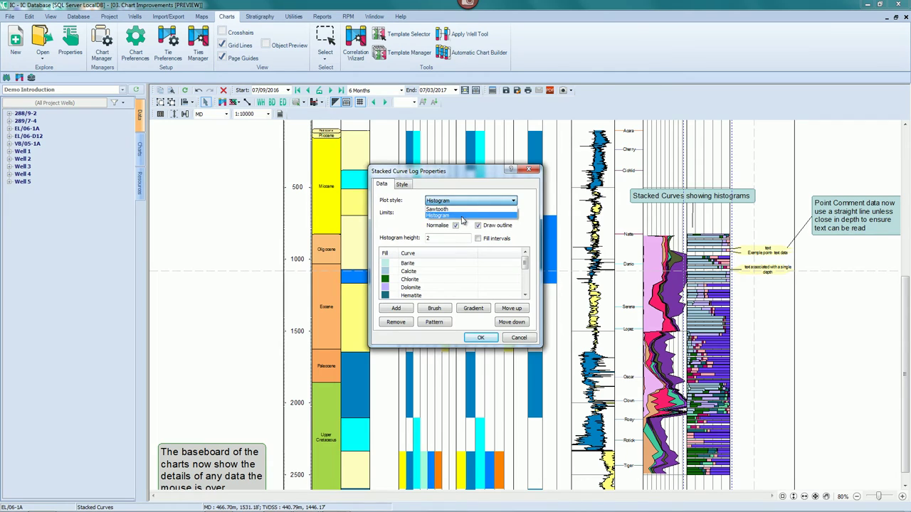
{"action": "left_click", "coordinate": [466, 222]}
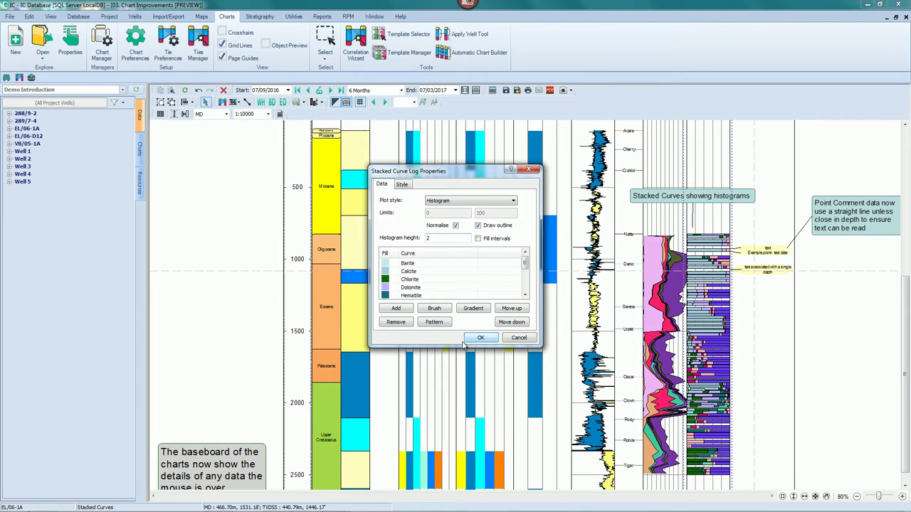
{"action": "left_click", "coordinate": [527, 339]}
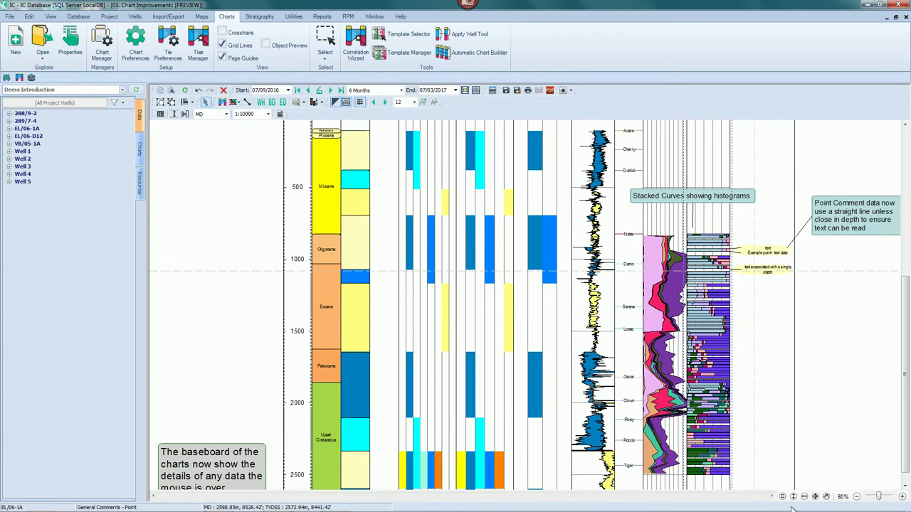
{"action": "left_click_drag", "start_coordinate": [676, 182], "coordinate": [885, 332]}
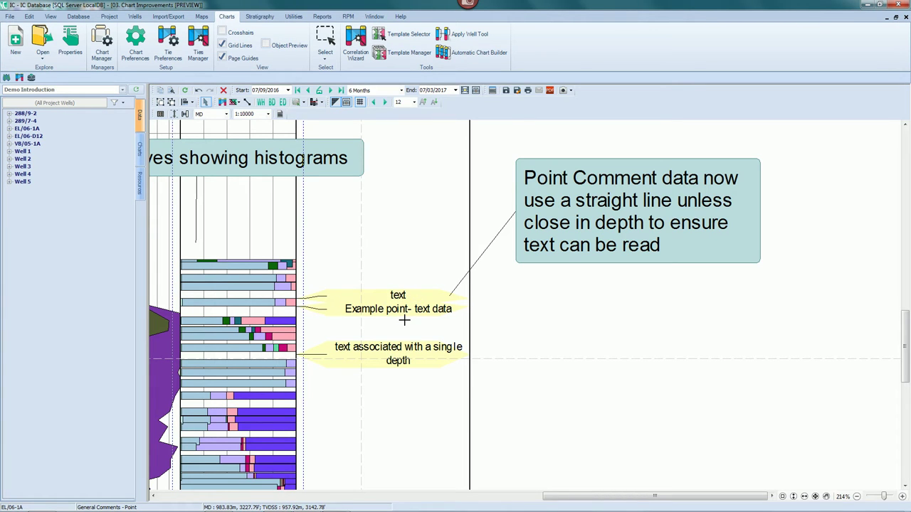
{"action": "scroll", "coordinate": [403, 320], "scroll_direction": "down", "scroll_amount": 5}
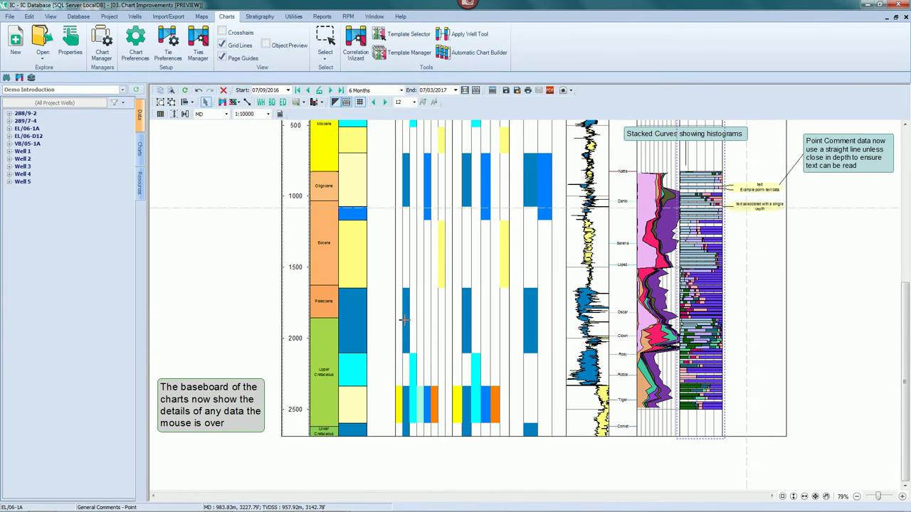
{"action": "scroll", "coordinate": [403, 320], "scroll_direction": "up", "scroll_amount": 3}
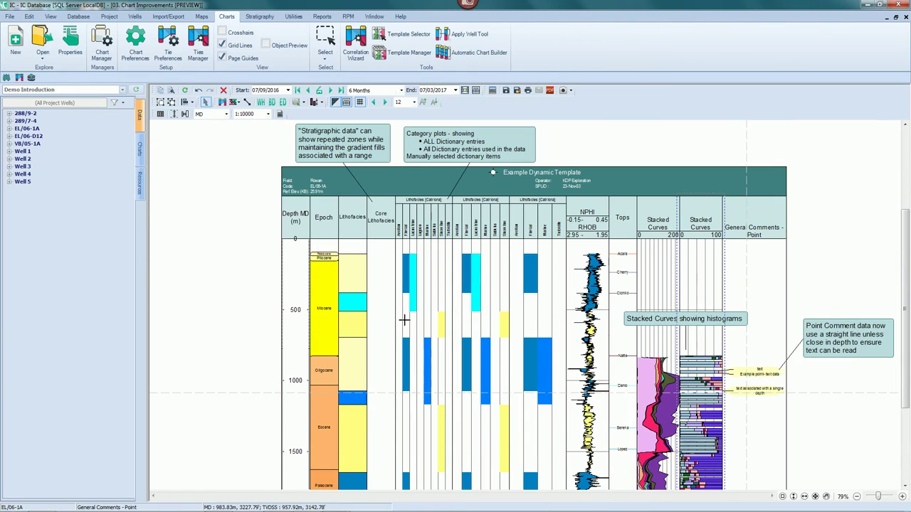
{"action": "right_click", "coordinate": [429, 286]}
{"action": "mouse_move", "coordinate": [484, 302]}
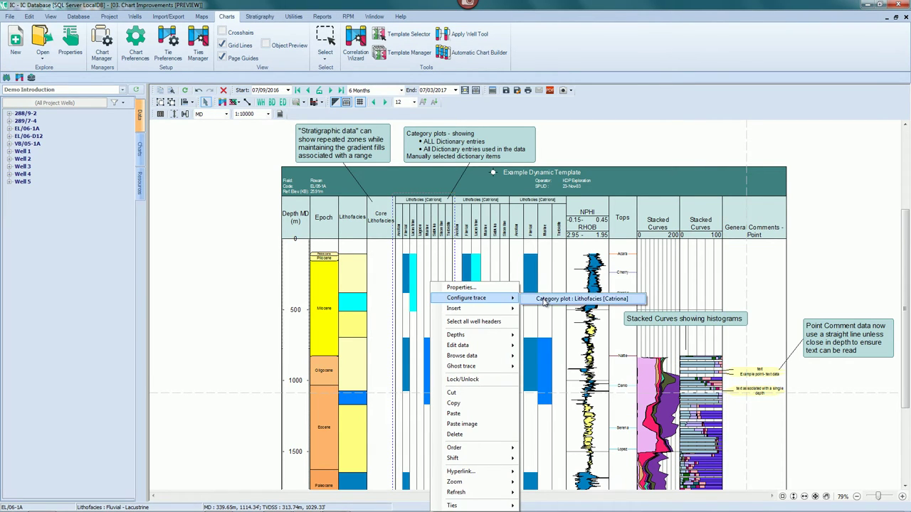
{"action": "left_click", "coordinate": [543, 302]}
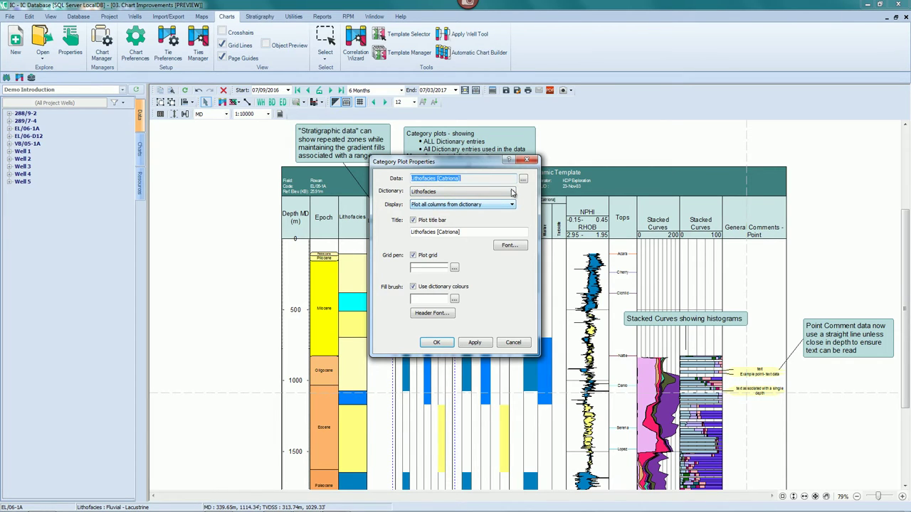
{"action": "left_click", "coordinate": [526, 160]}
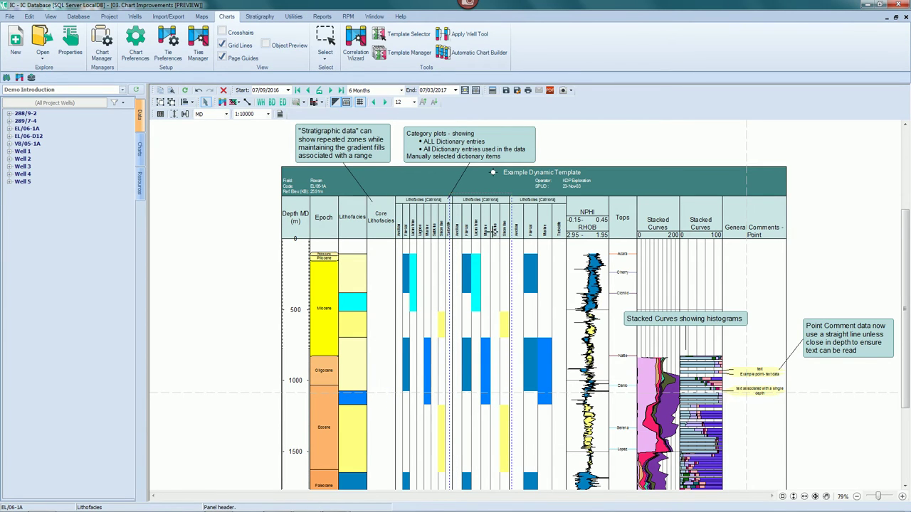
Open the lithofacies category plot settings from the track menu and close them unchanged.
{"action": "right_click", "coordinate": [503, 235]}
{"action": "mouse_move", "coordinate": [555, 244]}
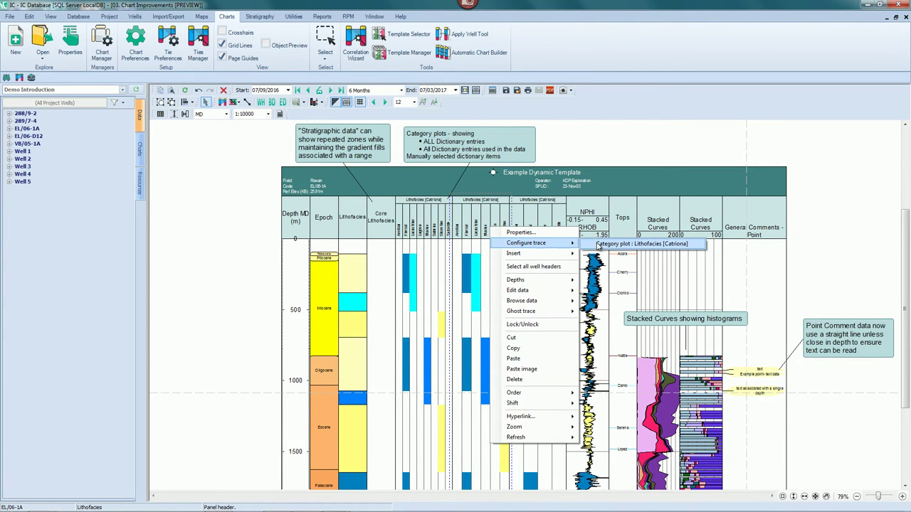
{"action": "left_click", "coordinate": [590, 246]}
{"action": "left_click", "coordinate": [489, 205]}
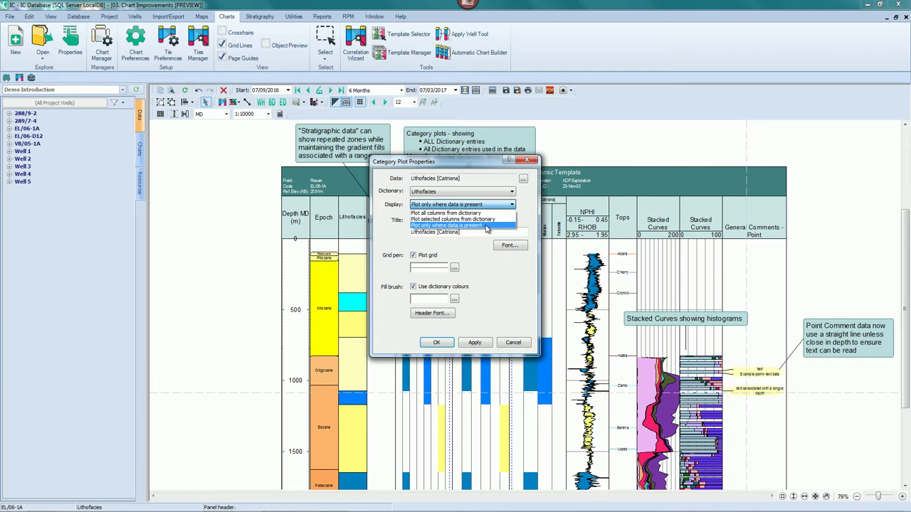
{"action": "left_click", "coordinate": [527, 162]}
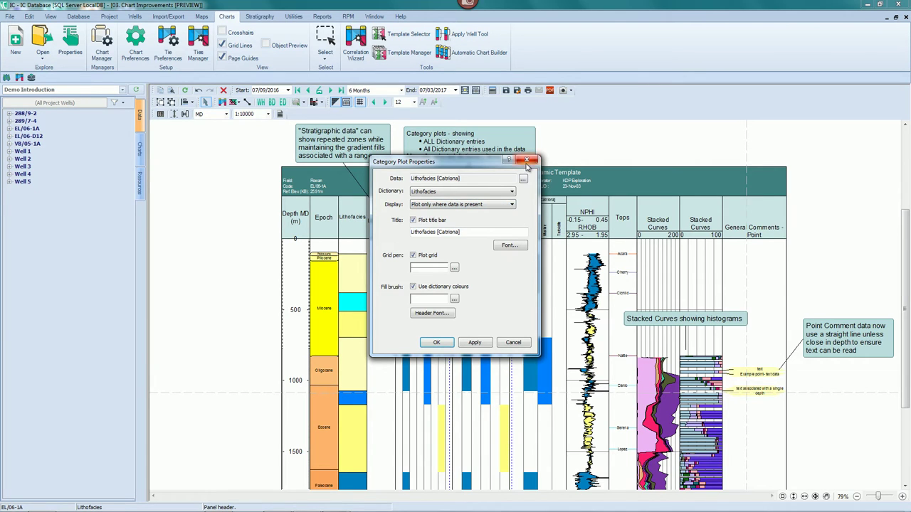
{"action": "left_click", "coordinate": [527, 162]}
Plot only the Aeolian, Lacustrine and Sabkha columns, dropping Fluvial, Marine and Turbidite, and apply.
{"action": "double_click", "coordinate": [493, 173]}
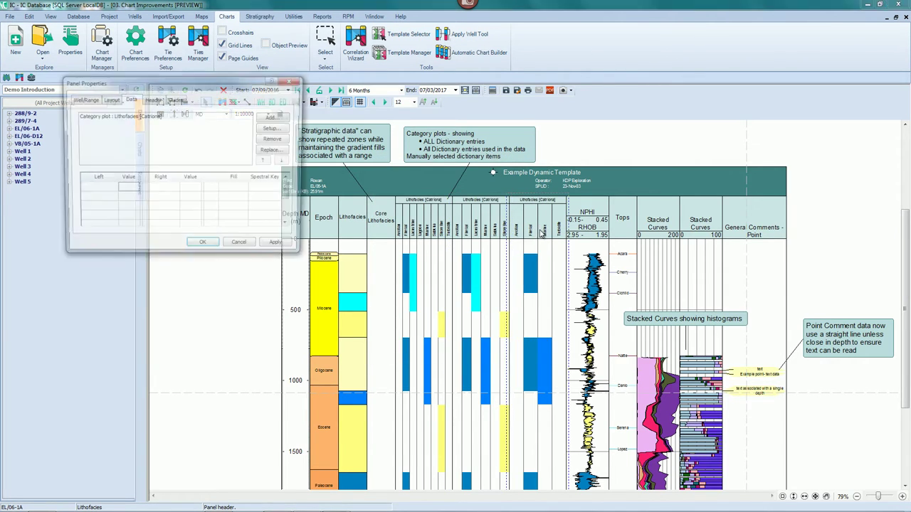
{"action": "left_click", "coordinate": [267, 130]}
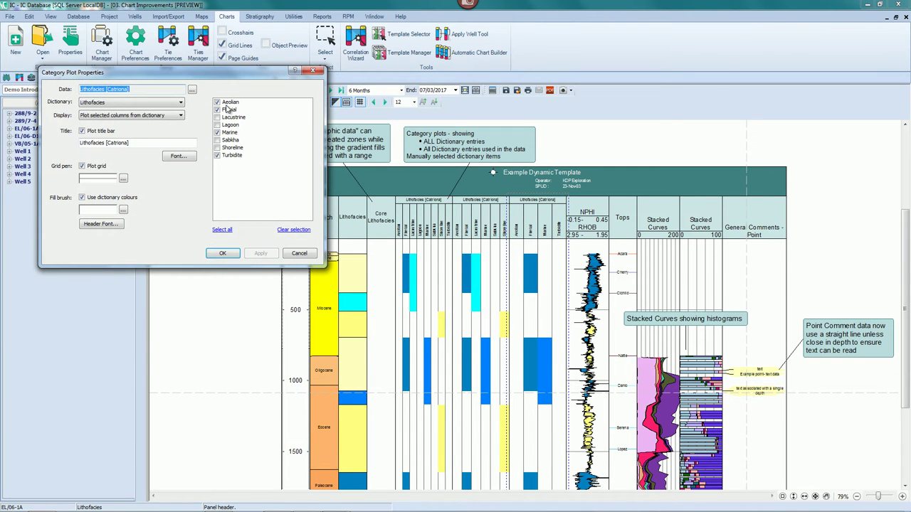
{"action": "left_click", "coordinate": [217, 109]}
{"action": "left_click", "coordinate": [217, 118]}
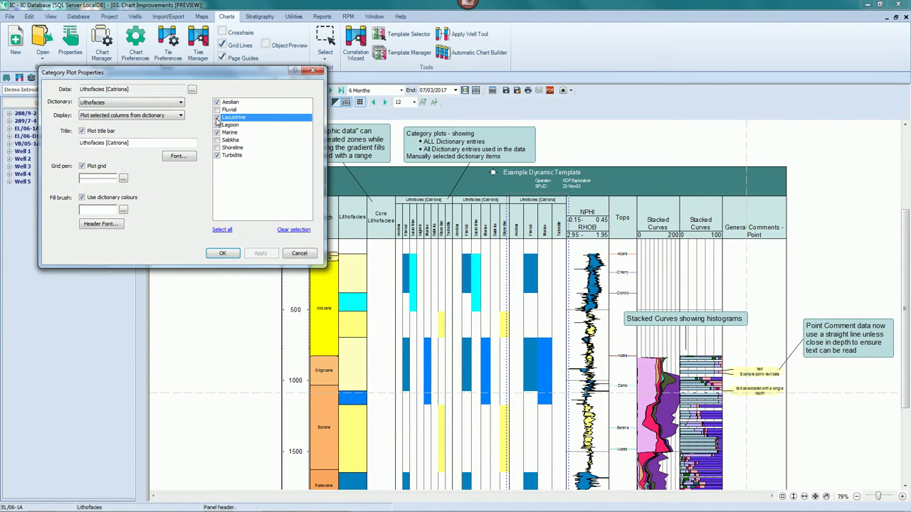
{"action": "left_click", "coordinate": [218, 140]}
{"action": "left_click", "coordinate": [218, 134]}
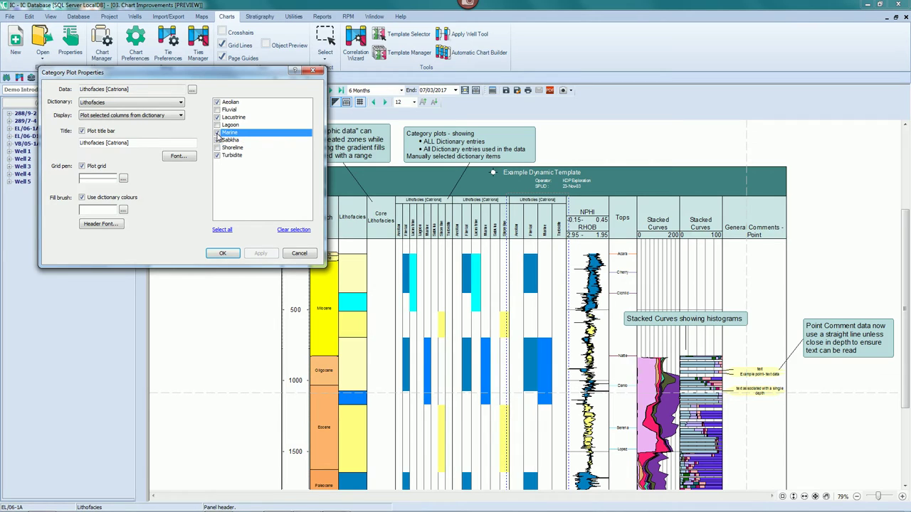
{"action": "left_click", "coordinate": [219, 155]}
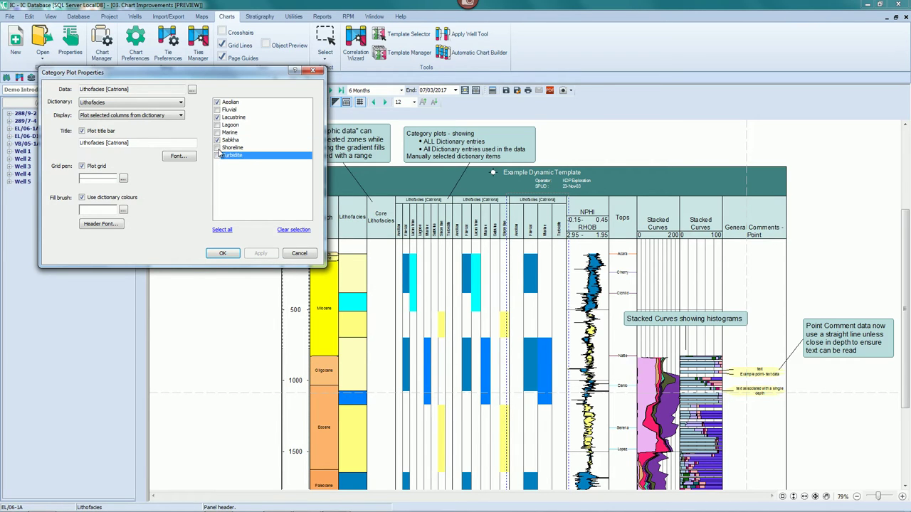
{"action": "left_click", "coordinate": [223, 254]}
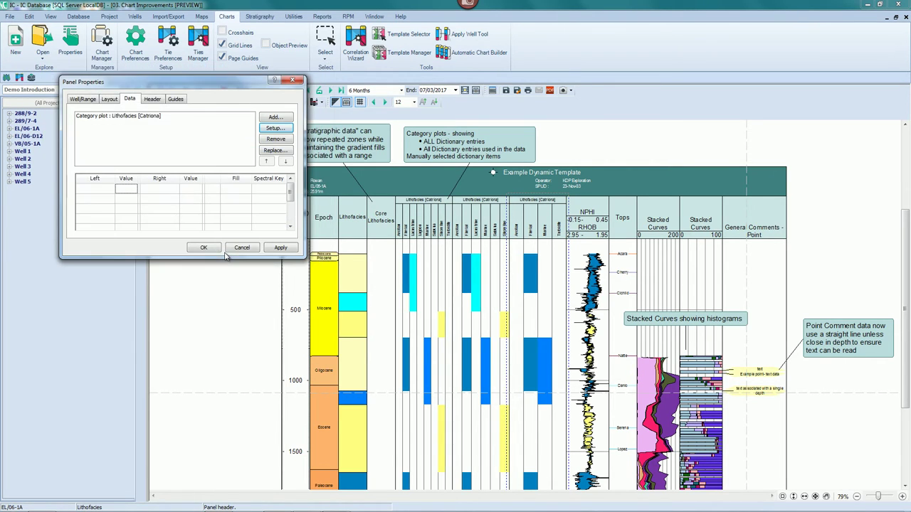
{"action": "left_click", "coordinate": [274, 248]}
{"action": "left_click", "coordinate": [214, 249]}
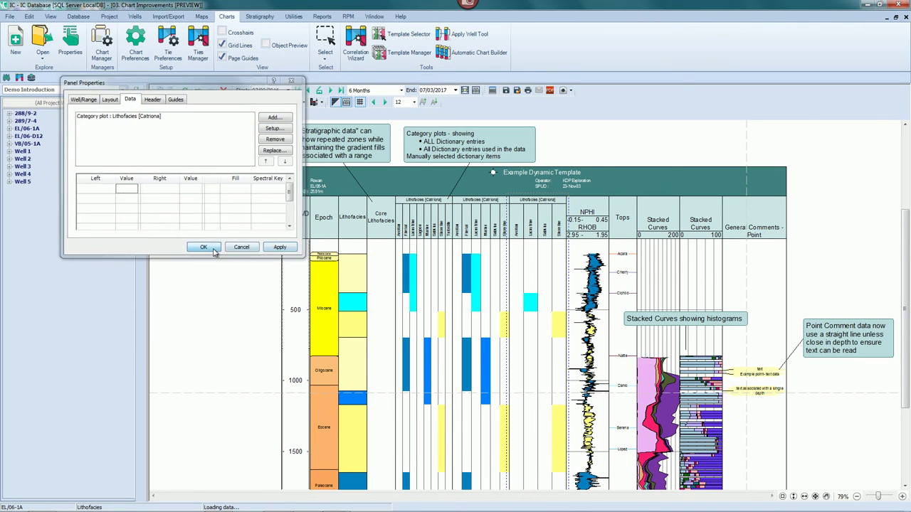
Dismiss the template header options and zoom out to see the whole chart page.
{"action": "scroll", "coordinate": [551, 284], "scroll_direction": "down", "scroll_amount": 3}
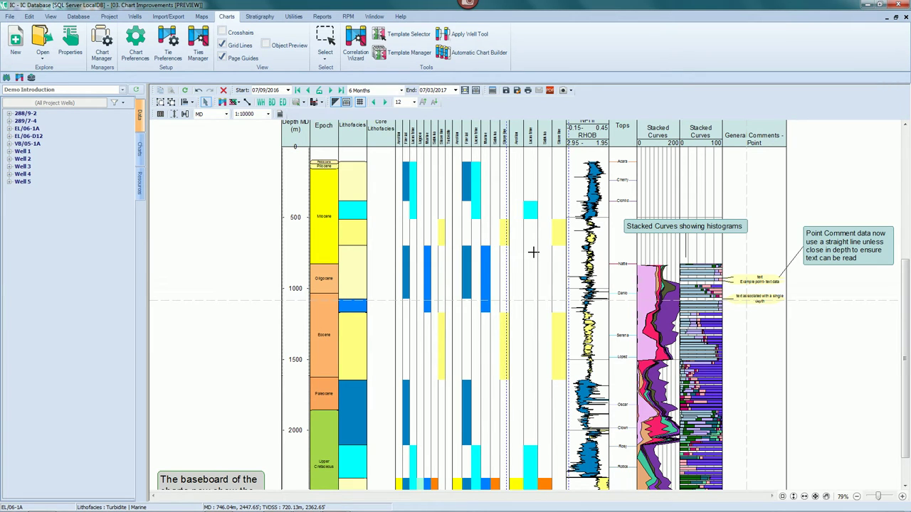
{"action": "scroll", "coordinate": [533, 252], "scroll_direction": "up", "scroll_amount": 3}
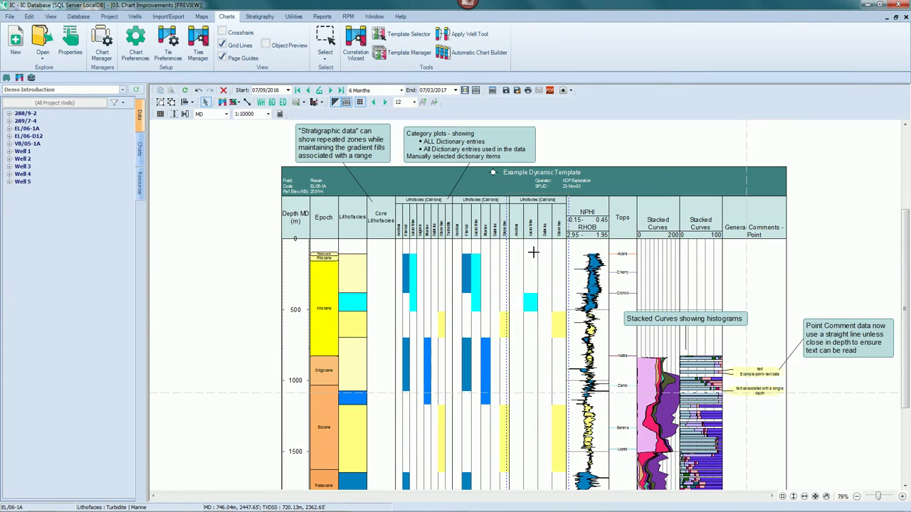
{"action": "scroll", "coordinate": [587, 221], "scroll_direction": "up", "scroll_amount": 5}
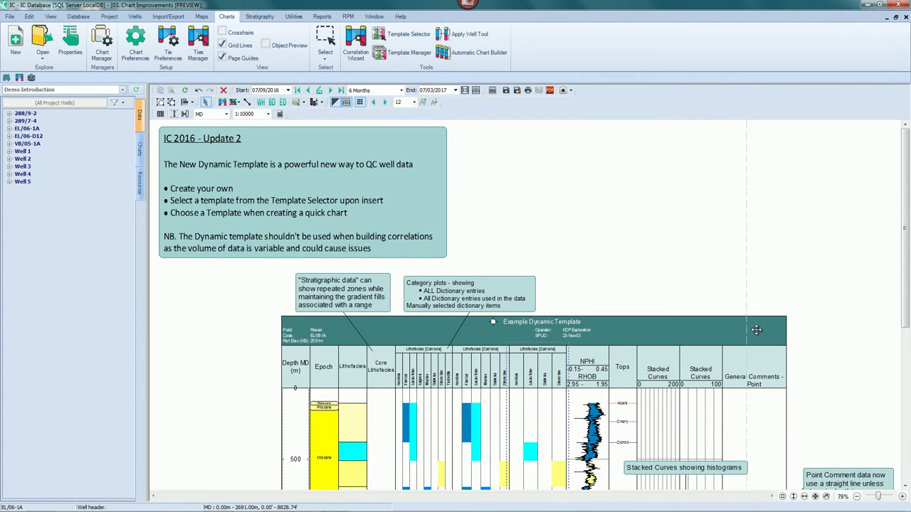
{"action": "right_click", "coordinate": [756, 330]}
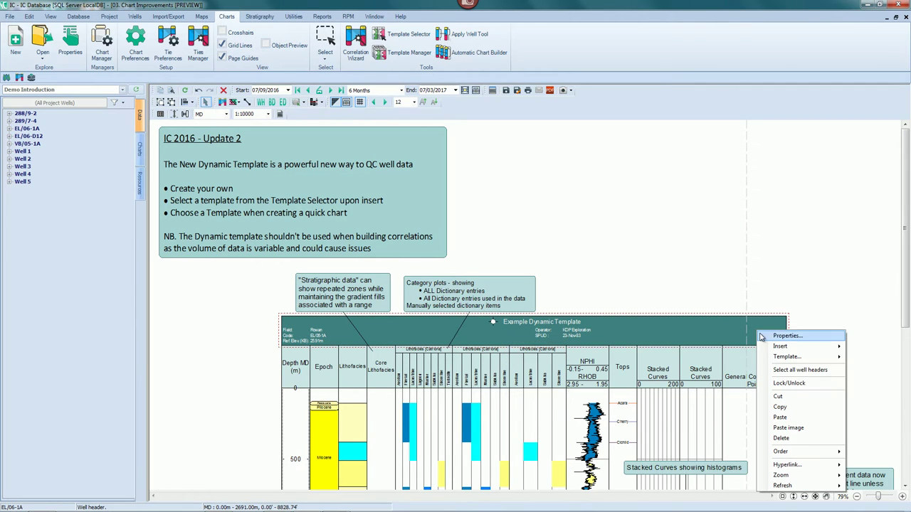
{"action": "mouse_move", "coordinate": [780, 346]}
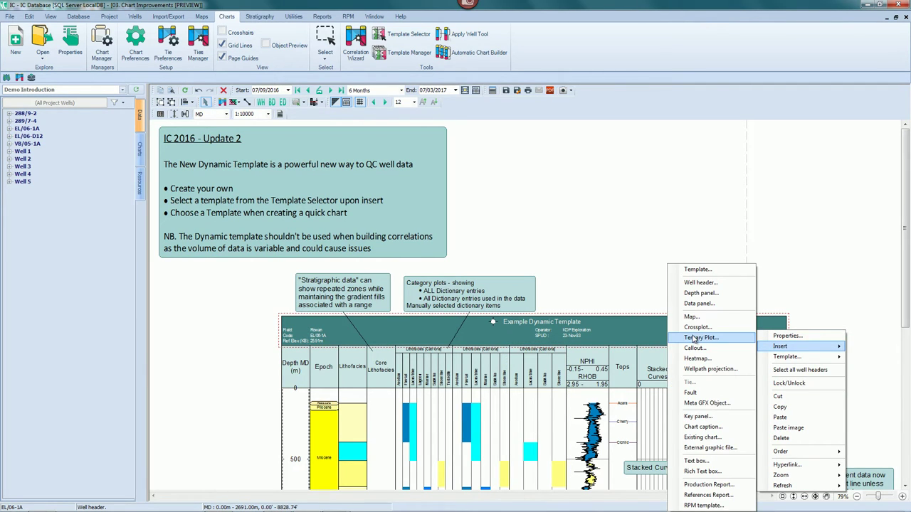
{"action": "right_click", "coordinate": [714, 166]}
{"action": "left_click", "coordinate": [840, 419]}
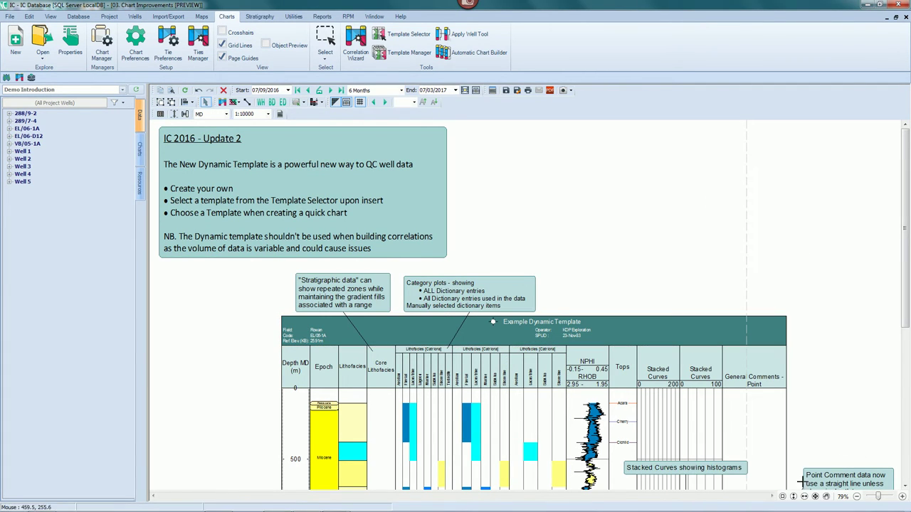
{"action": "left_click", "coordinate": [815, 496]}
Insert an Alternative Dynamic Template chart for well EL/06-1A using its full depth limits.
{"action": "right_click", "coordinate": [598, 153]}
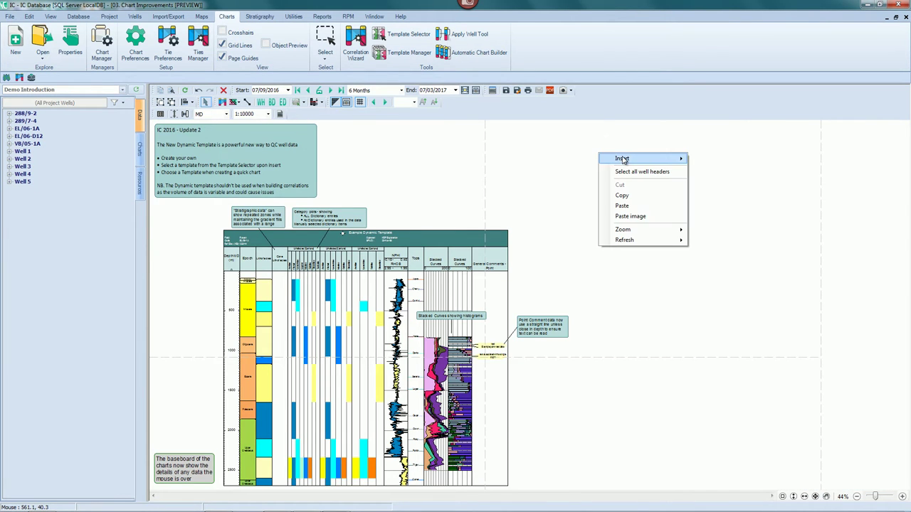
{"action": "mouse_move", "coordinate": [623, 160]}
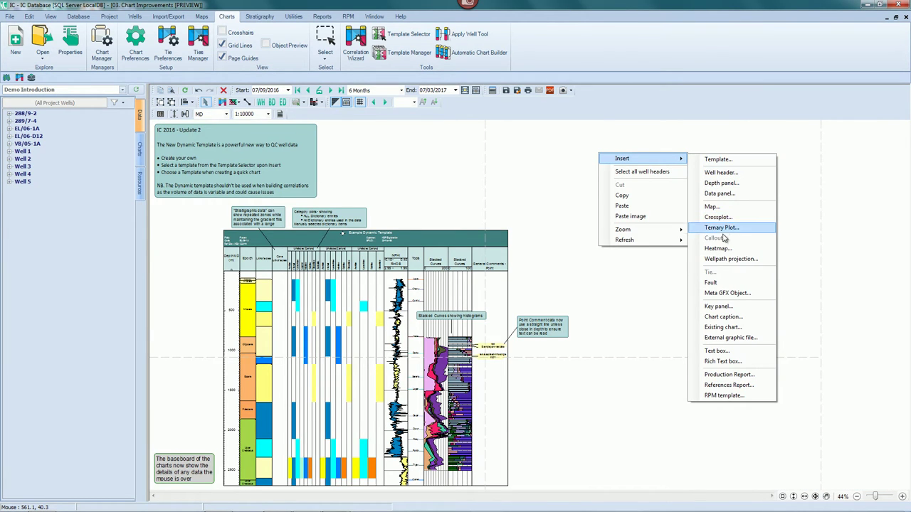
{"action": "left_click", "coordinate": [715, 160]}
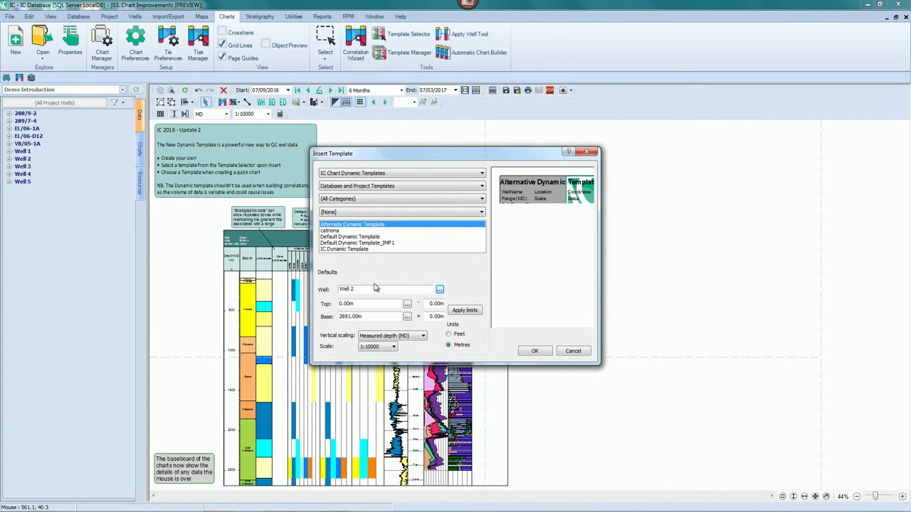
{"action": "left_click", "coordinate": [464, 310]}
{"action": "left_click", "coordinate": [439, 289]}
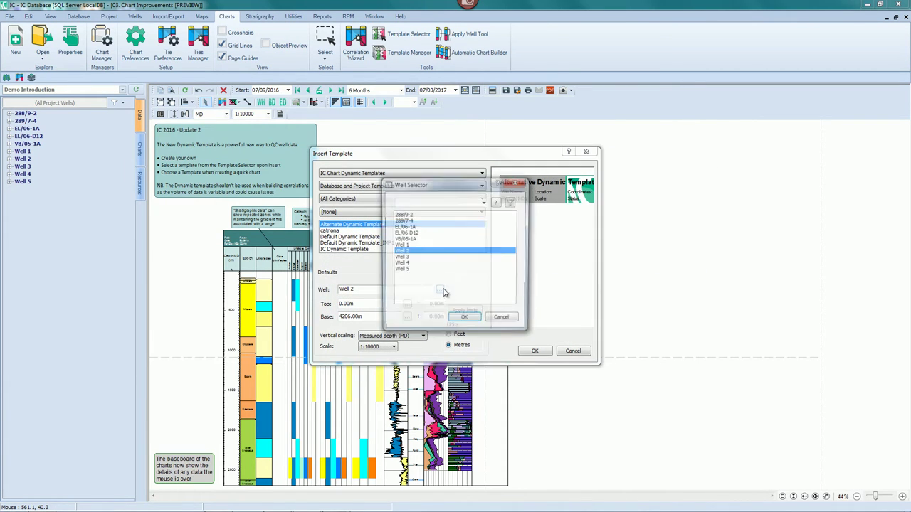
{"action": "left_click", "coordinate": [413, 227]}
{"action": "left_click", "coordinate": [466, 318]}
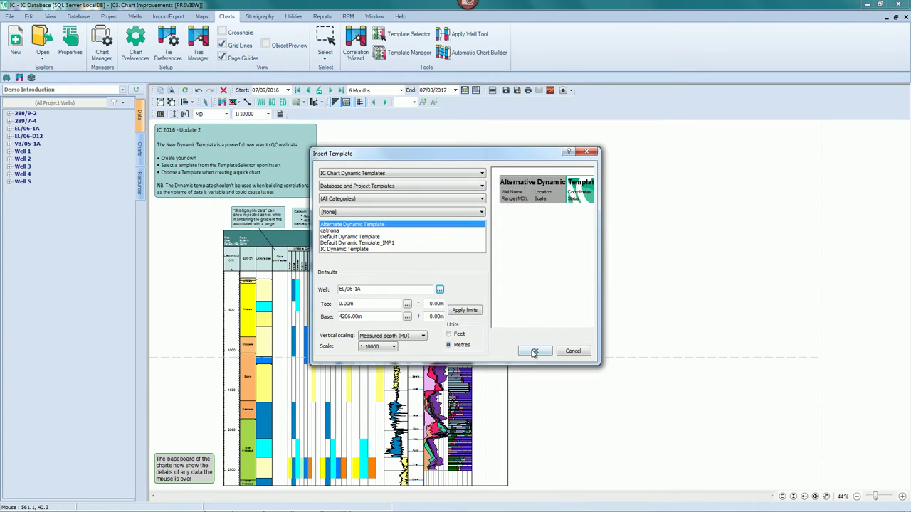
{"action": "left_click", "coordinate": [534, 351]}
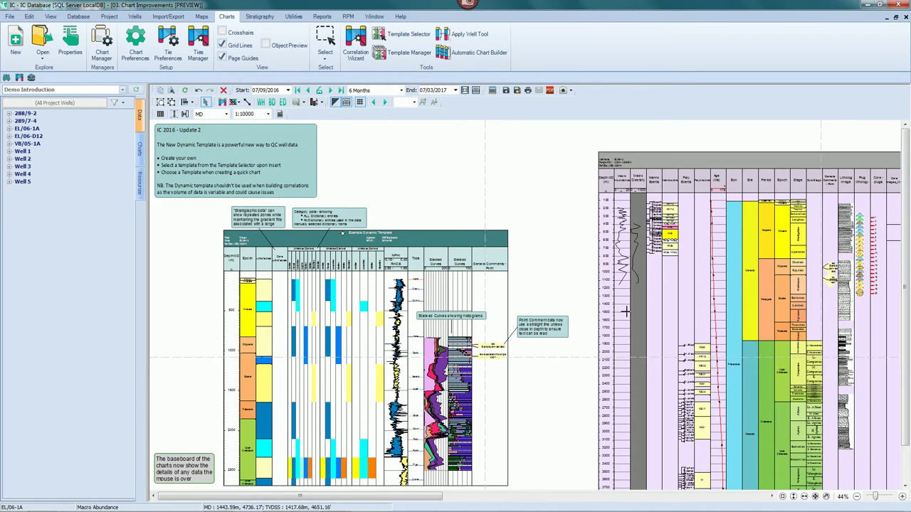
Pan right across the new template chart to reveal its last columns.
{"action": "left_click", "coordinate": [773, 497]}
{"action": "left_click", "coordinate": [773, 497]}
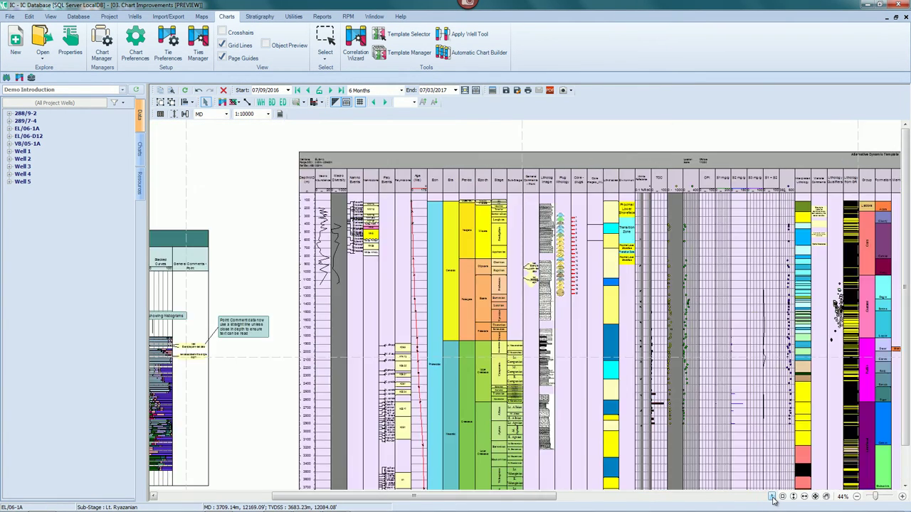
{"action": "left_click", "coordinate": [773, 497]}
{"action": "left_click", "coordinate": [773, 496]}
{"action": "left_click", "coordinate": [773, 497]}
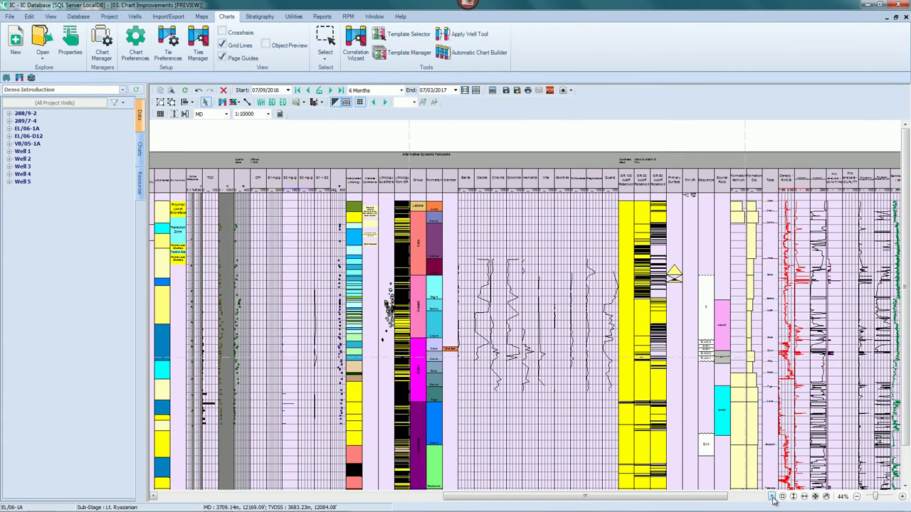
{"action": "left_click", "coordinate": [791, 496]}
Zoom into the Group and Formation columns and start editing the Formation intervals.
{"action": "left_click_drag", "start_coordinate": [372, 186], "coordinate": [525, 378]}
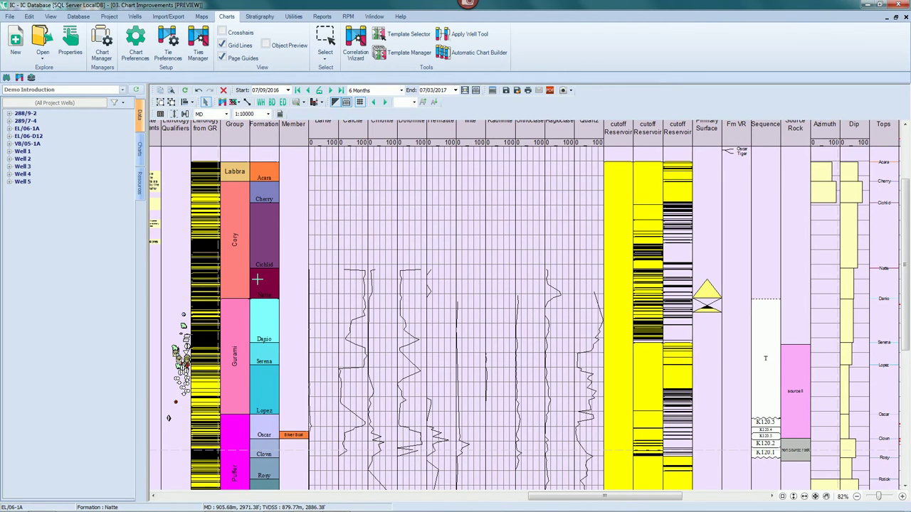
{"action": "right_click", "coordinate": [262, 241]}
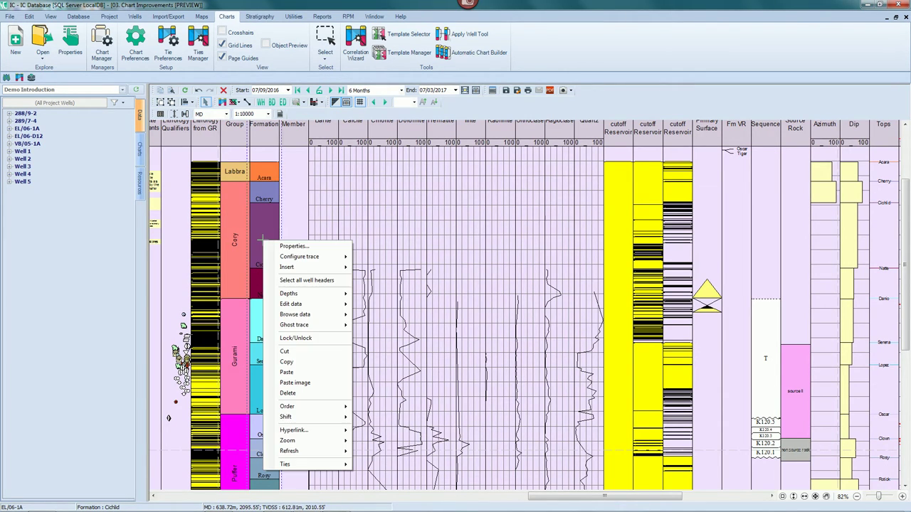
{"action": "mouse_move", "coordinate": [299, 306]}
{"action": "left_click", "coordinate": [382, 306]}
{"action": "left_click_drag", "start_coordinate": [357, 172], "coordinate": [440, 169]}
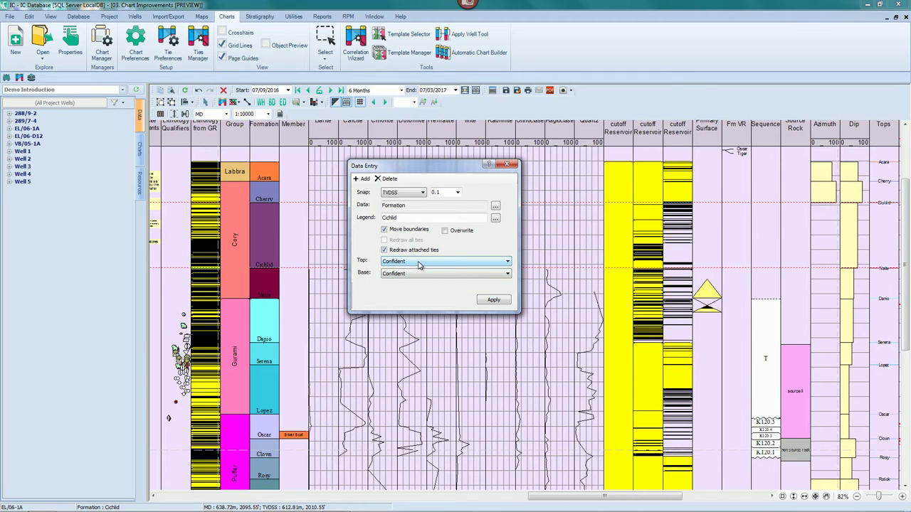
Set the Cherry formation's base pick quality to Unconformable and save it.
{"action": "left_click", "coordinate": [264, 242]}
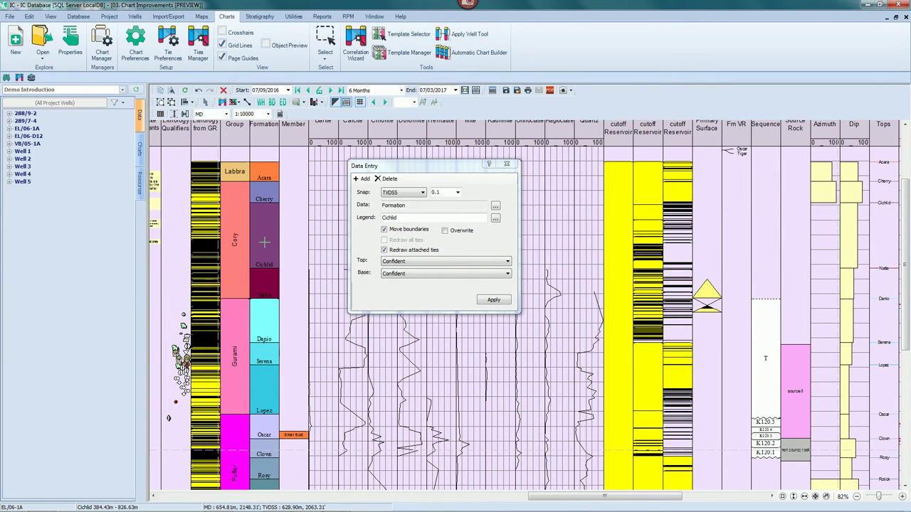
{"action": "left_click", "coordinate": [264, 196]}
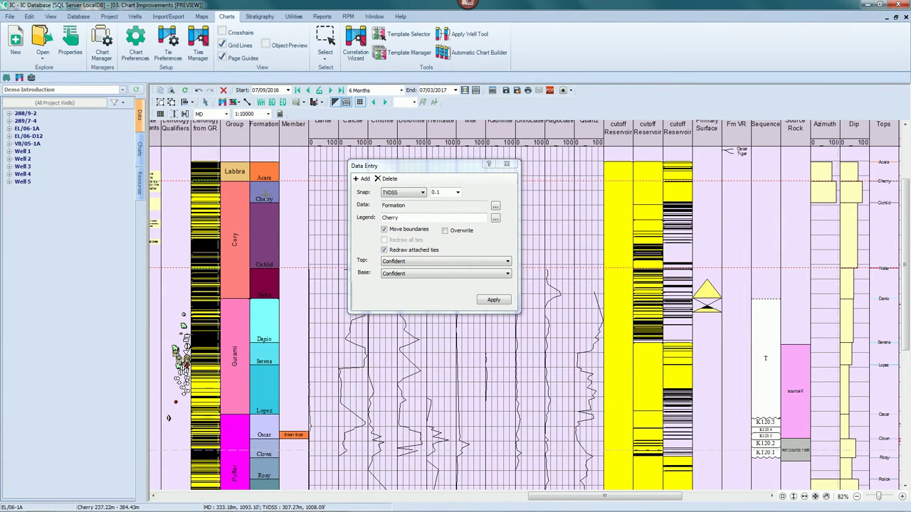
{"action": "left_click", "coordinate": [402, 274]}
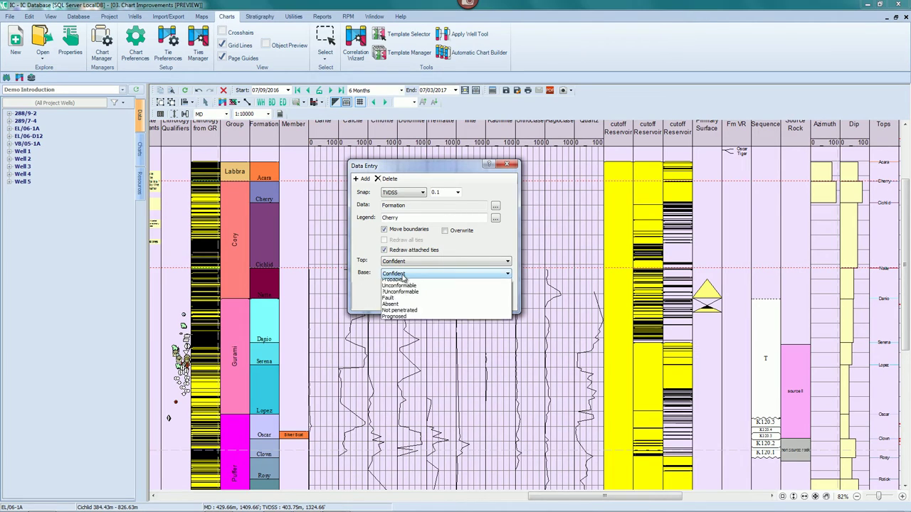
{"action": "left_click", "coordinate": [400, 307]}
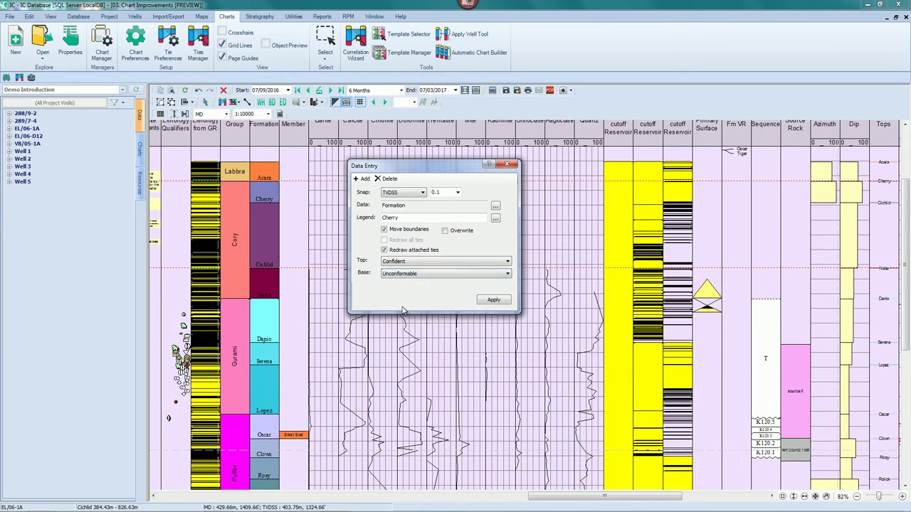
{"action": "left_click", "coordinate": [492, 301]}
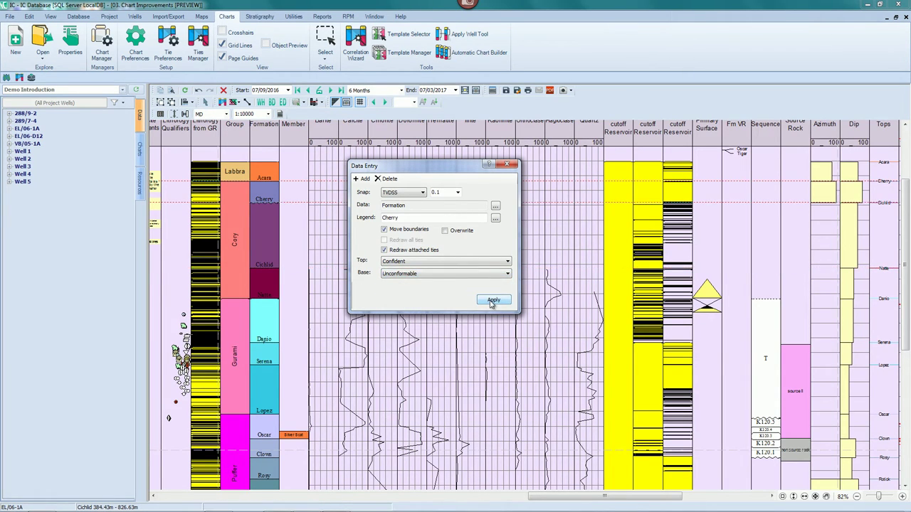
Select the Natte and then the Cichlid intervals, then close the formation data entry box.
{"action": "left_click", "coordinate": [268, 287]}
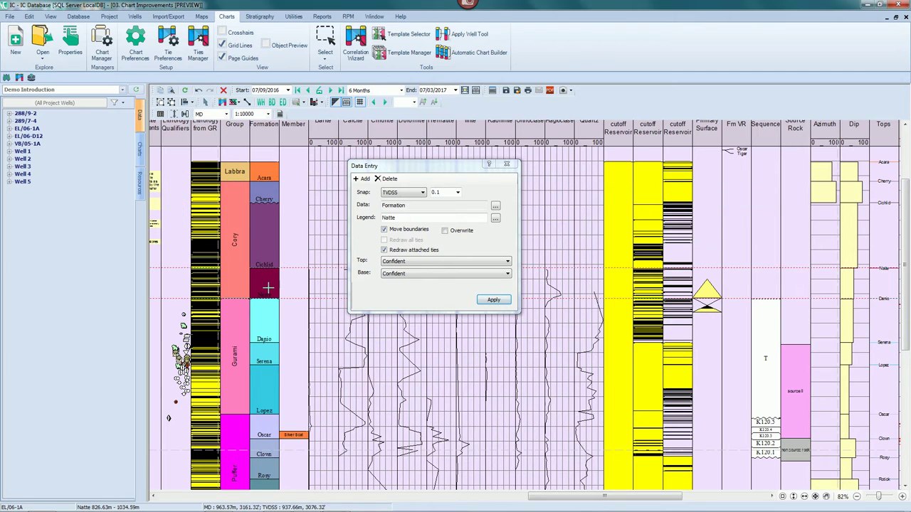
{"action": "left_click", "coordinate": [263, 234]}
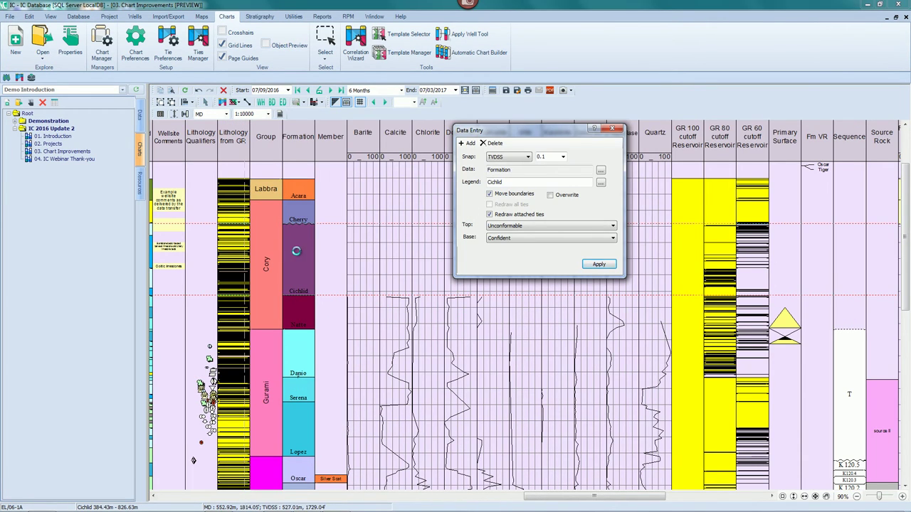
{"action": "right_click", "coordinate": [297, 252]}
{"action": "left_click", "coordinate": [612, 128]}
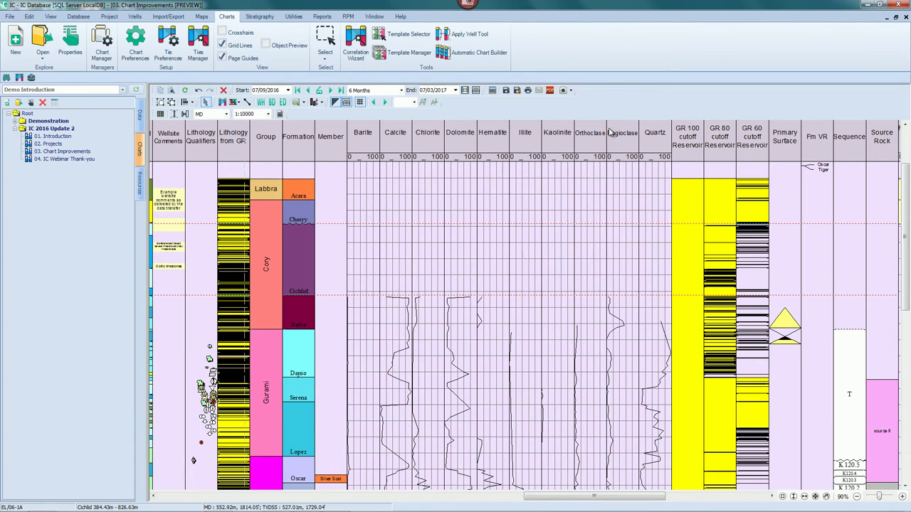
In the Formation data table, change Cherry's base depth to 400.00, resequence, and dismiss the overlap warning.
{"action": "right_click", "coordinate": [295, 261]}
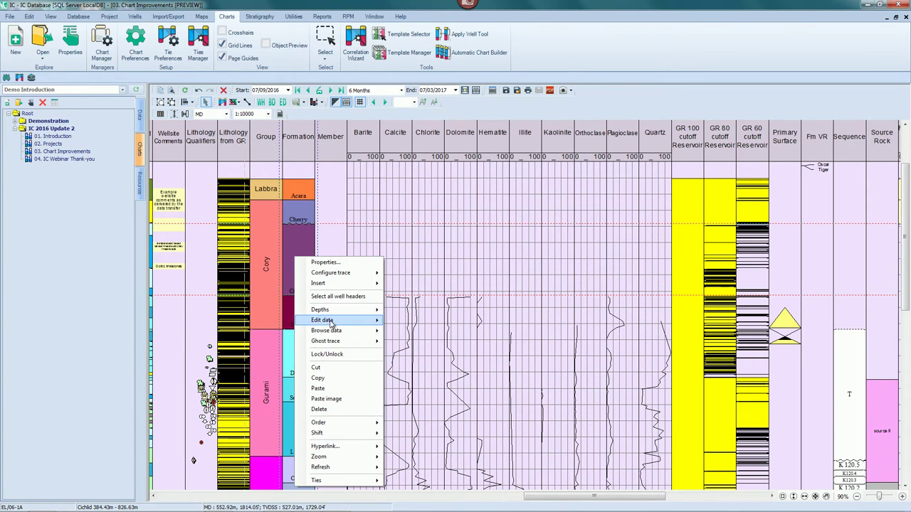
{"action": "mouse_move", "coordinate": [339, 334]}
{"action": "left_click", "coordinate": [414, 331]}
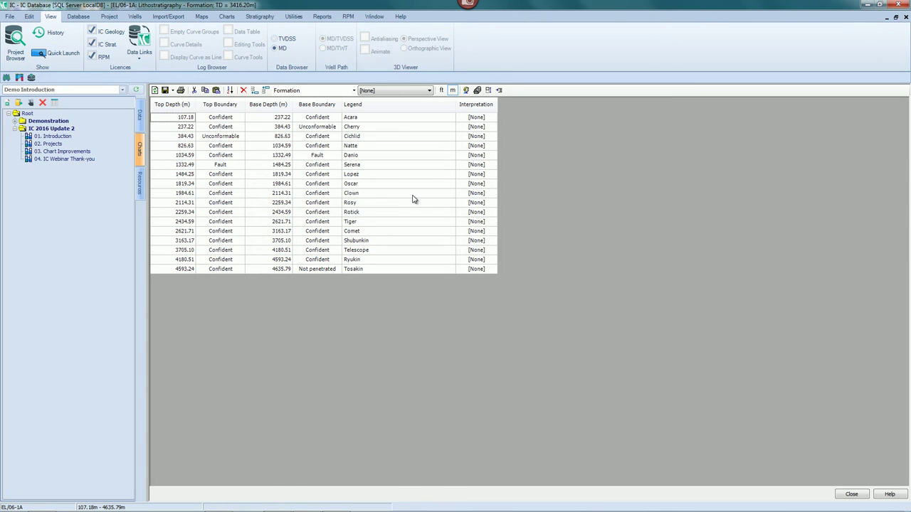
{"action": "double_click", "coordinate": [262, 127]}
{"action": "type", "text": "400"}
{"action": "double_click", "coordinate": [250, 157]}
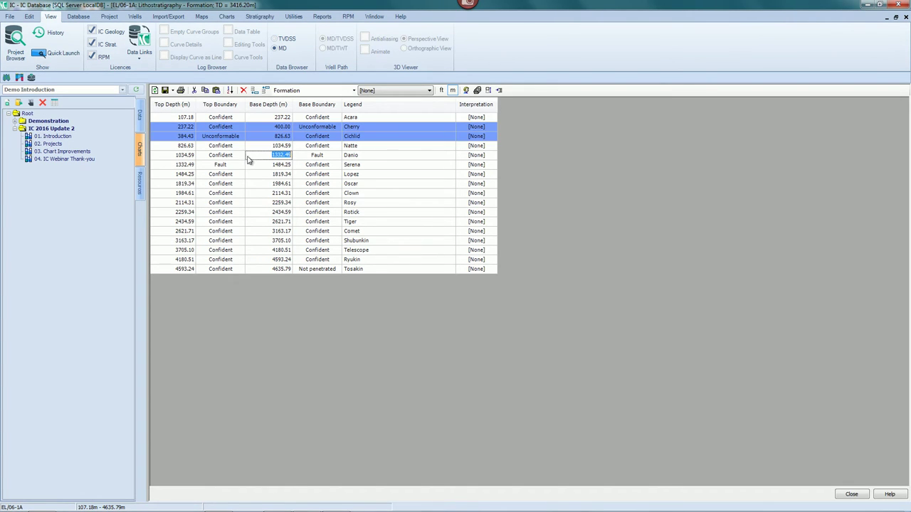
{"action": "left_click", "coordinate": [231, 92]}
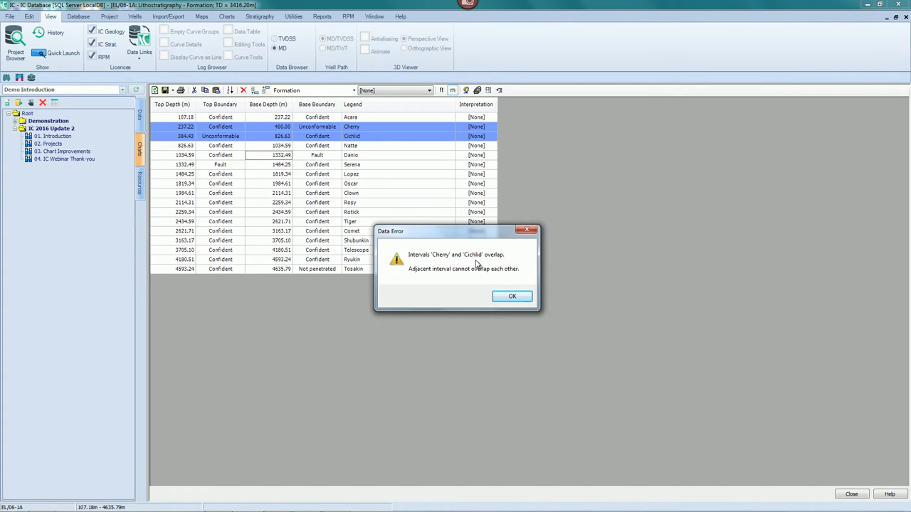
{"action": "left_click", "coordinate": [529, 231]}
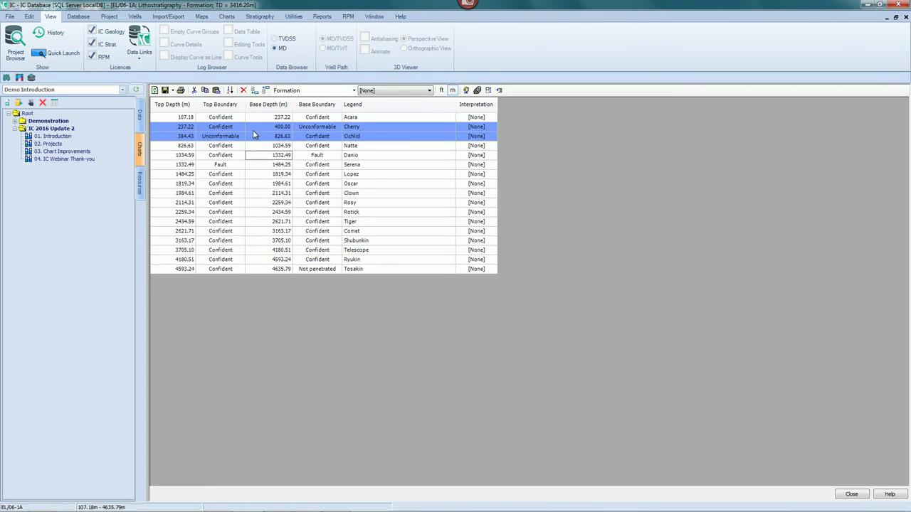
Set Oscar's base depth to 1819.34, resequence, dismiss the error, then close the table without saving.
{"action": "left_click", "coordinate": [260, 185]}
{"action": "type", "text": "1819.34"}
{"action": "left_click", "coordinate": [268, 232]}
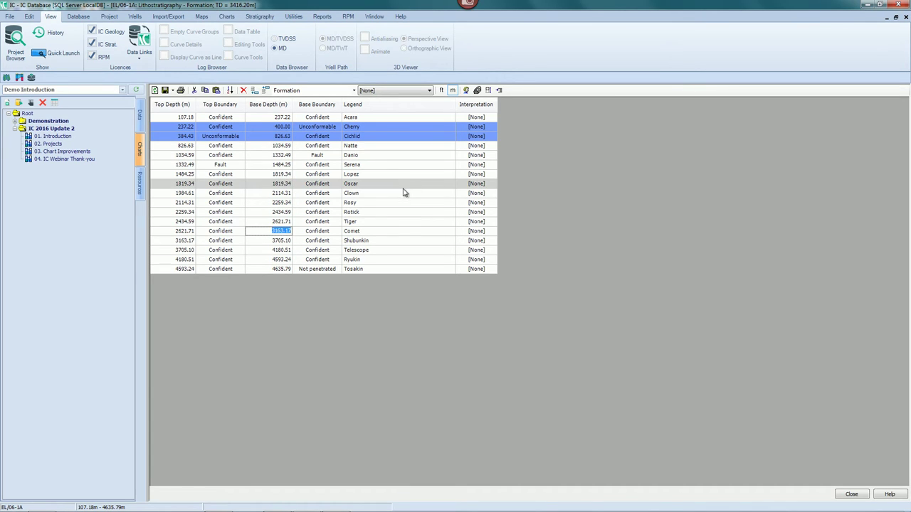
{"action": "left_click", "coordinate": [406, 187]}
{"action": "left_click", "coordinate": [396, 194]}
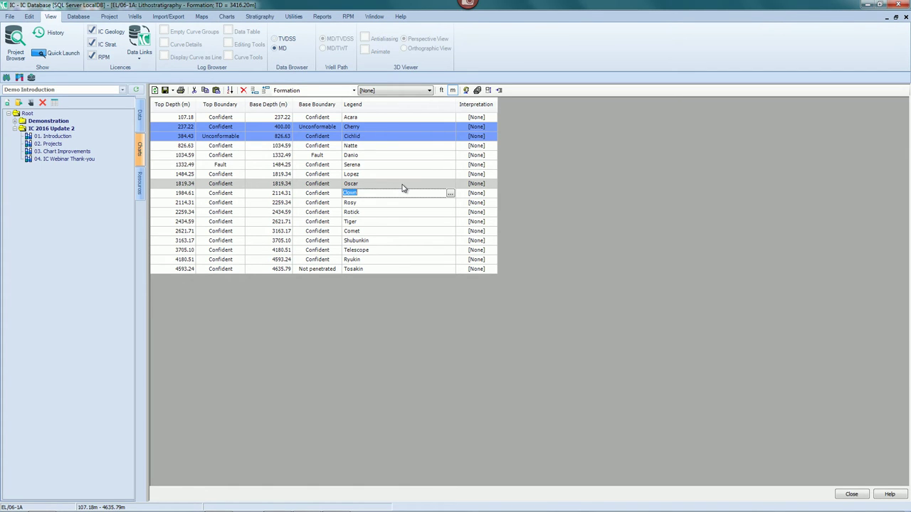
{"action": "left_click", "coordinate": [228, 91]}
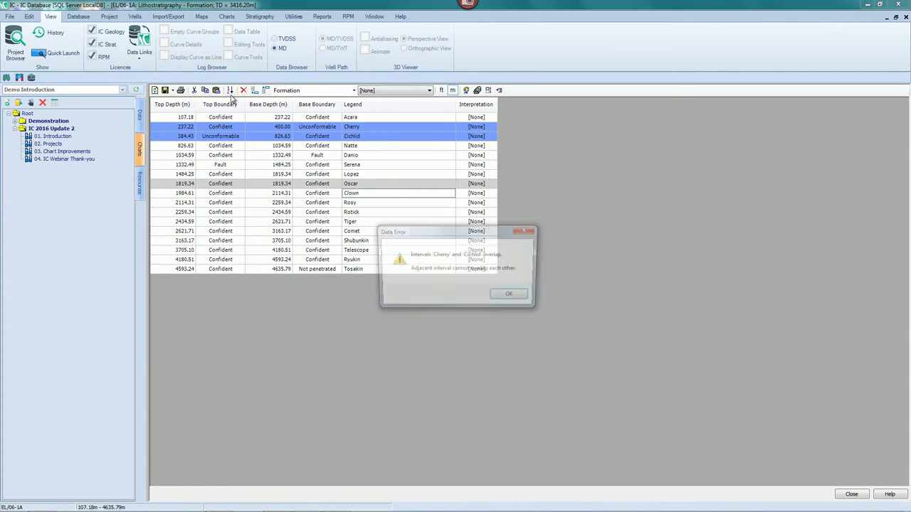
{"action": "left_click", "coordinate": [520, 296]}
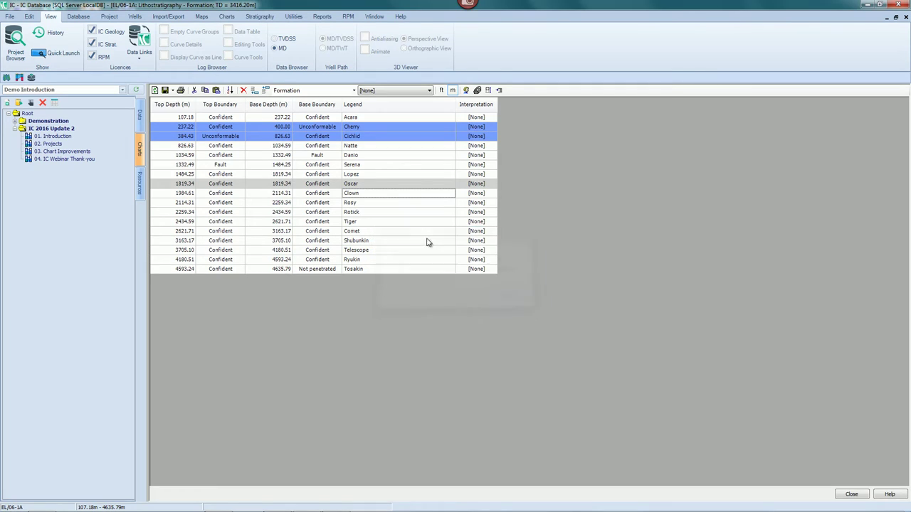
{"action": "left_click", "coordinate": [906, 20]}
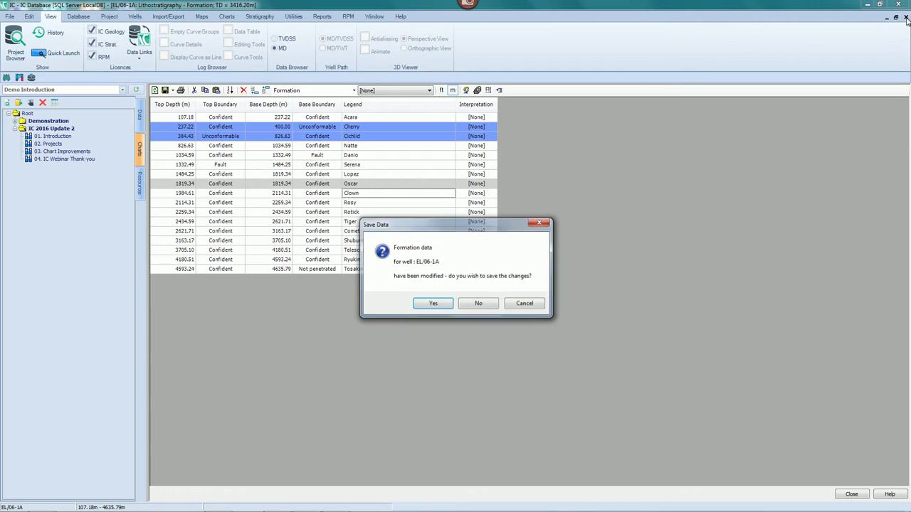
{"action": "left_click", "coordinate": [479, 305]}
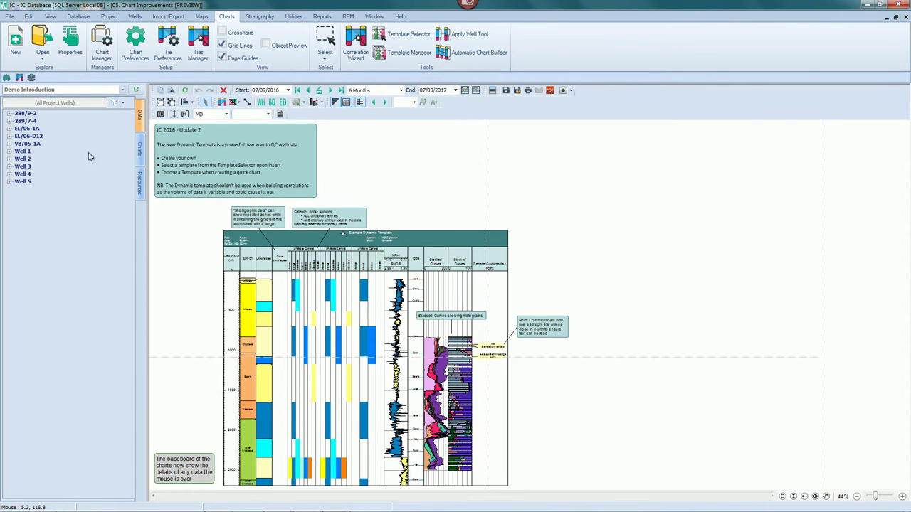
Switch to Drilling Examples and open the Examples > Final field Summary chart maximised.
{"action": "left_click", "coordinate": [85, 90]}
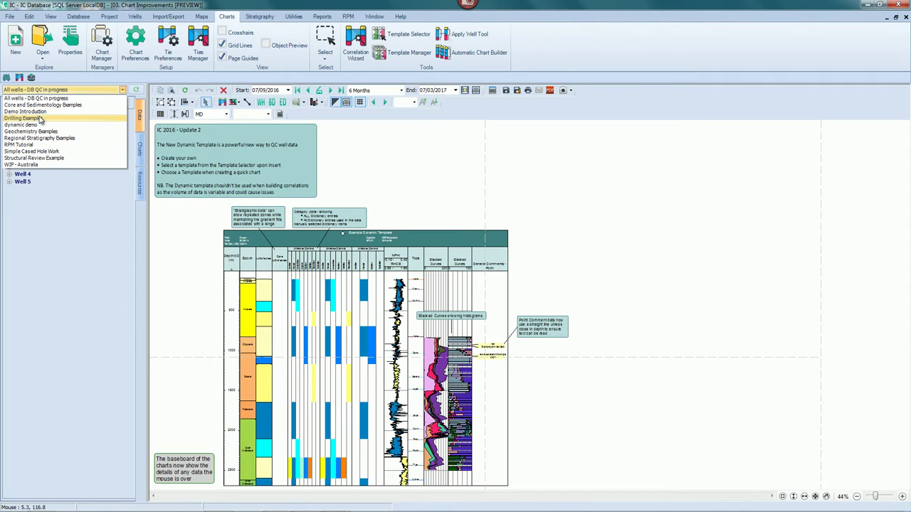
{"action": "left_click", "coordinate": [41, 118]}
{"action": "left_click", "coordinate": [140, 149]}
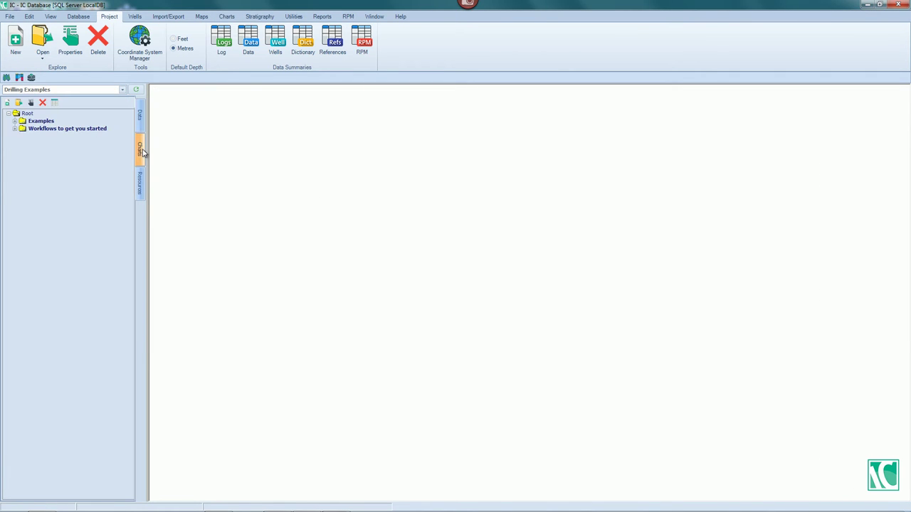
{"action": "double_click", "coordinate": [23, 121]}
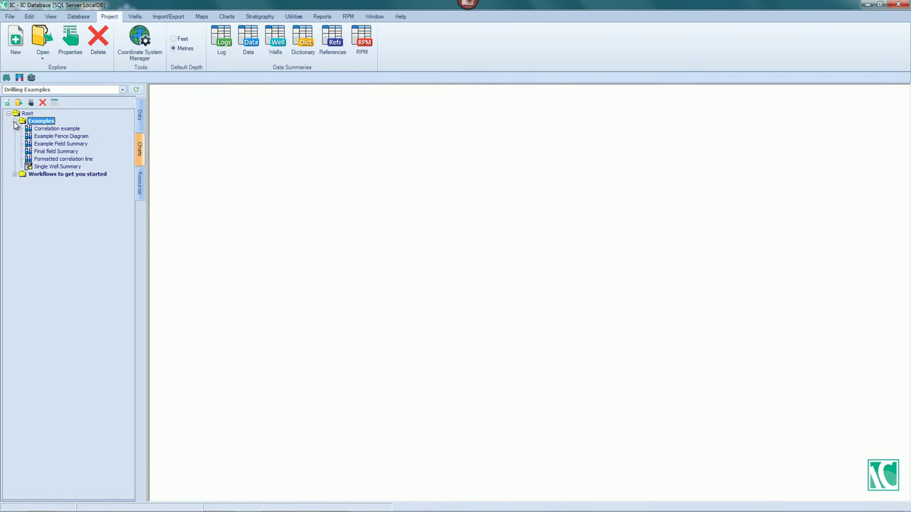
{"action": "left_click", "coordinate": [51, 152]}
{"action": "double_click", "coordinate": [51, 153]}
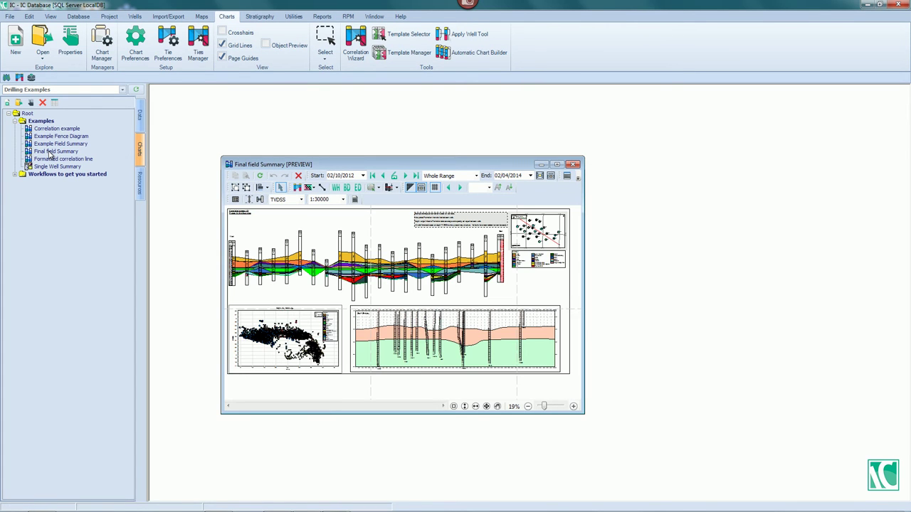
{"action": "left_click", "coordinate": [557, 165]}
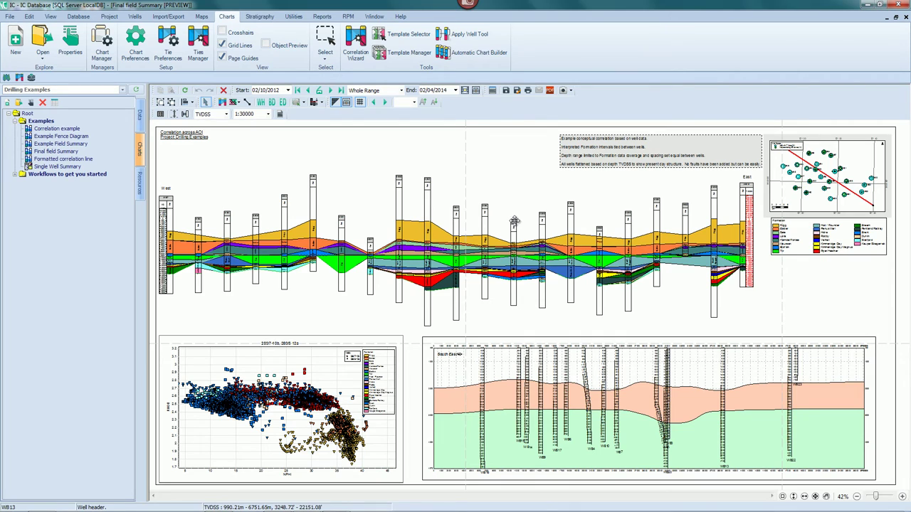
Select WB13 and adjust the central well's layer tie so the lower formations dip down, then select WB9.
{"action": "left_click", "coordinate": [513, 221]}
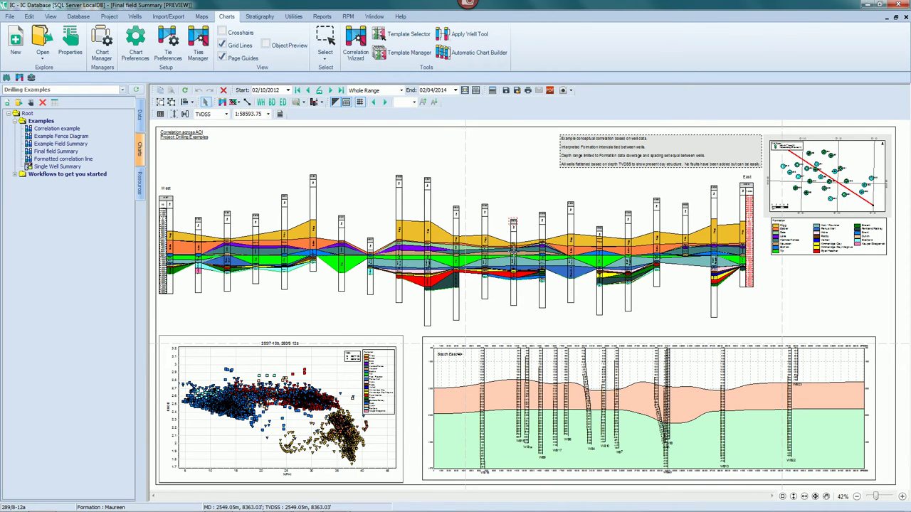
{"action": "left_click", "coordinate": [512, 253]}
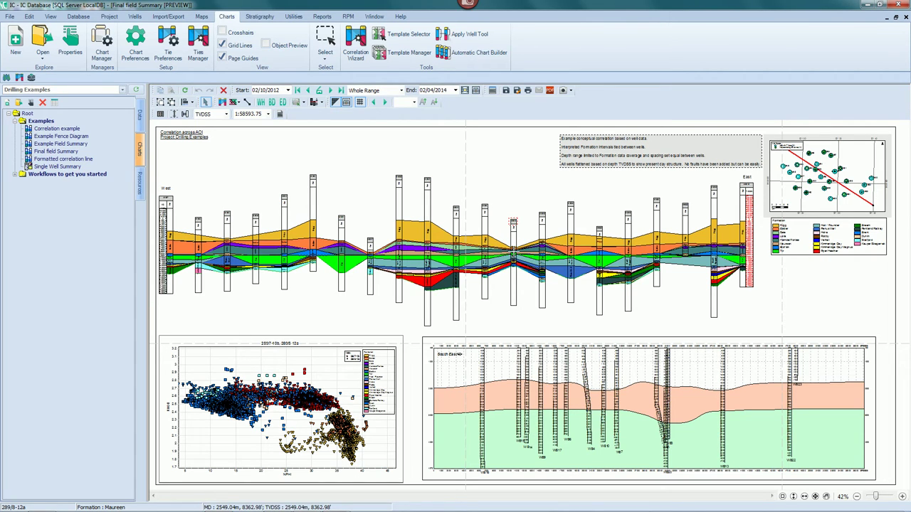
{"action": "left_click", "coordinate": [512, 253]}
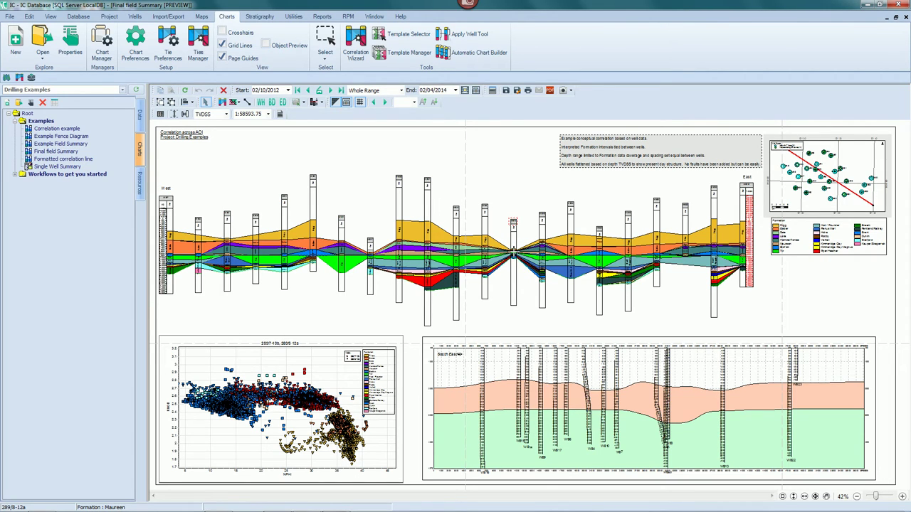
{"action": "left_click", "coordinate": [512, 252]}
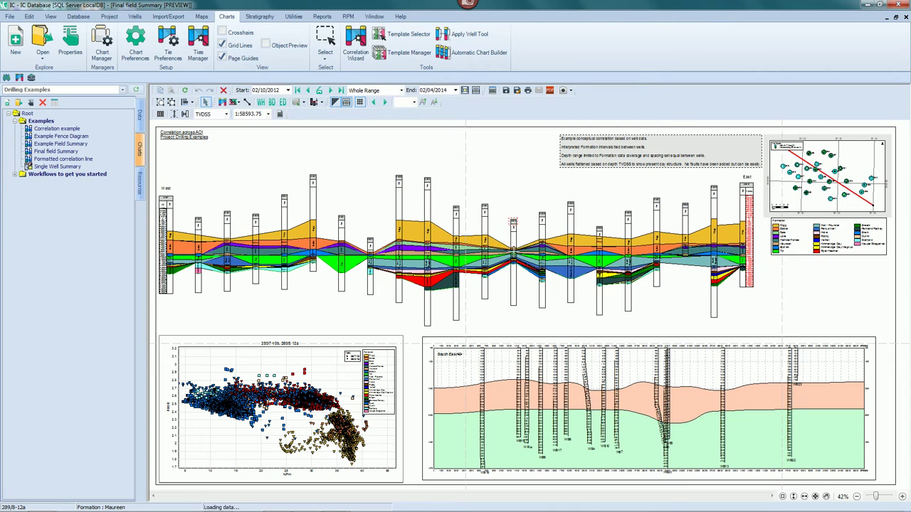
{"action": "left_click", "coordinate": [512, 253]}
{"action": "left_click", "coordinate": [512, 252]}
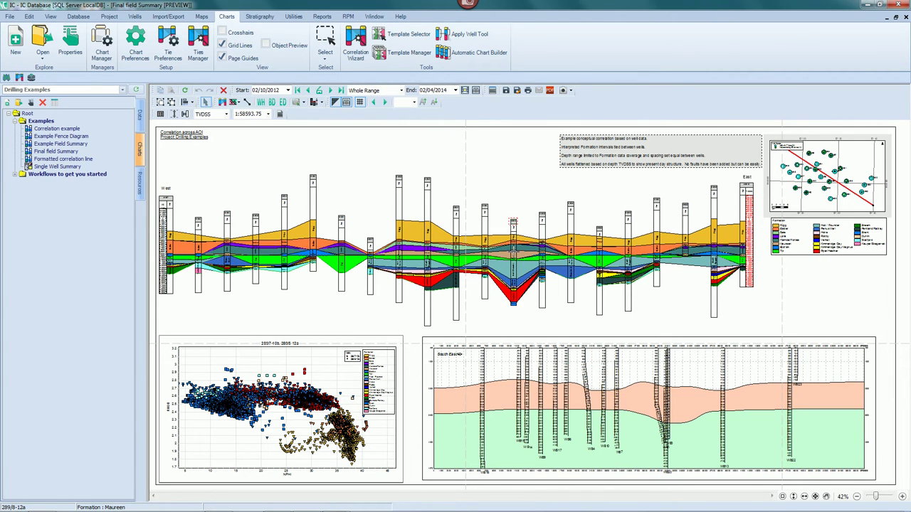
{"action": "left_click", "coordinate": [513, 253]}
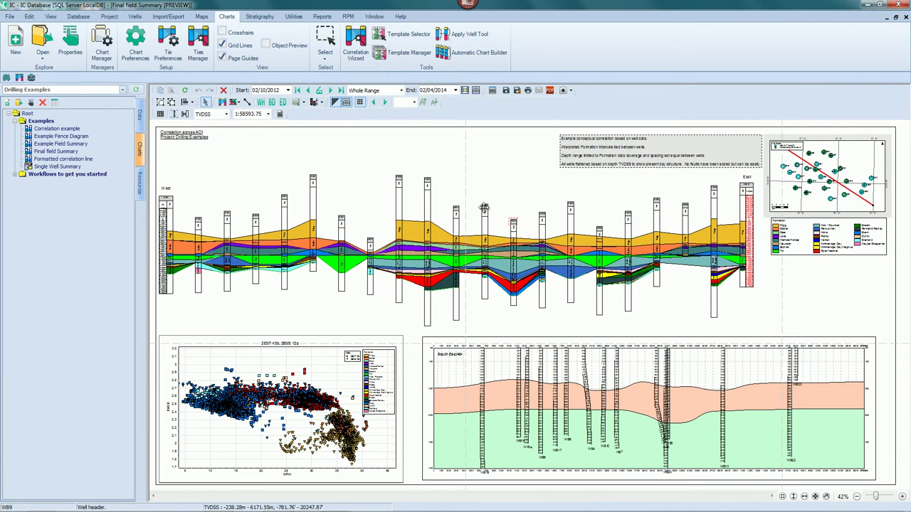
{"action": "left_click", "coordinate": [483, 207]}
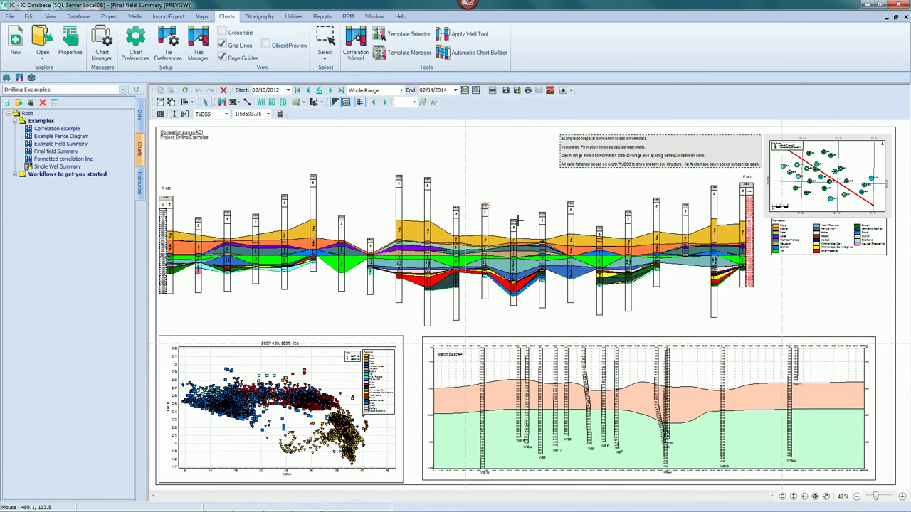
Select all wells and re-flatten the correlation on a different formation horizon.
{"action": "key", "text": "ctrl+a"}
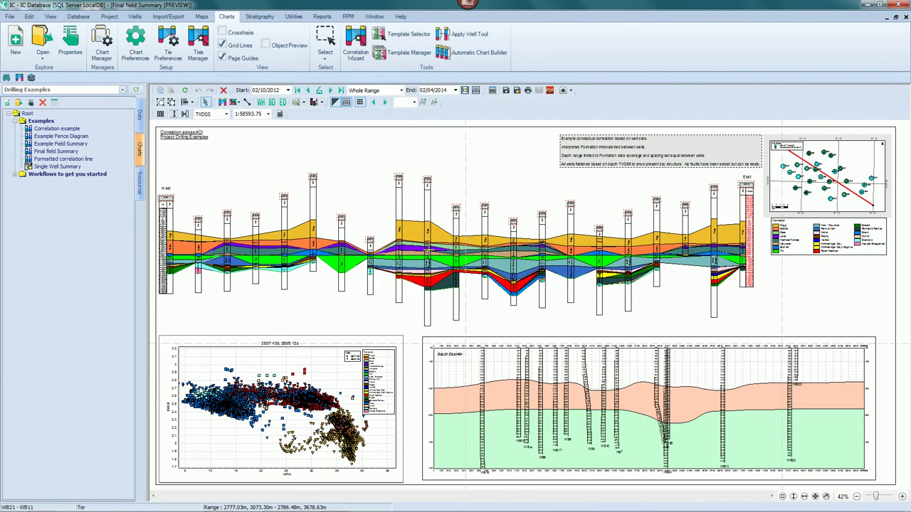
{"action": "left_click", "coordinate": [429, 237]}
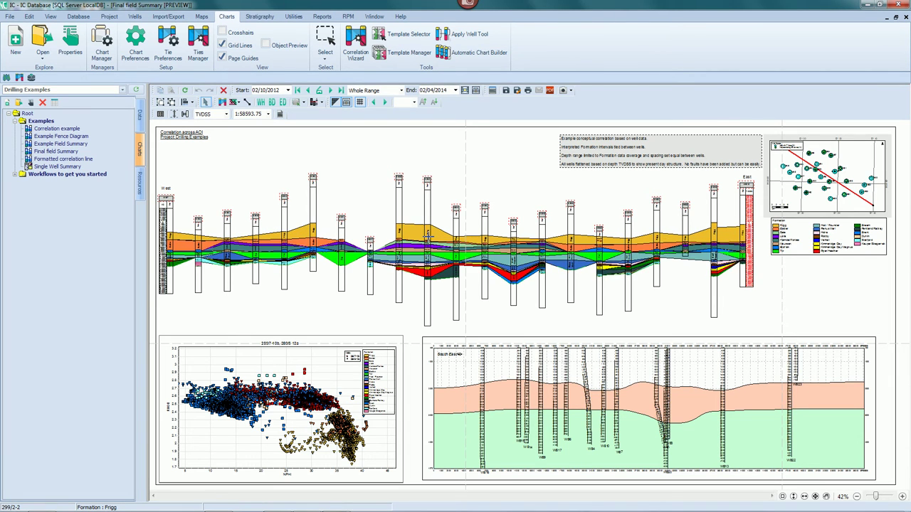
{"action": "left_click", "coordinate": [428, 237]}
{"action": "left_click", "coordinate": [429, 237]}
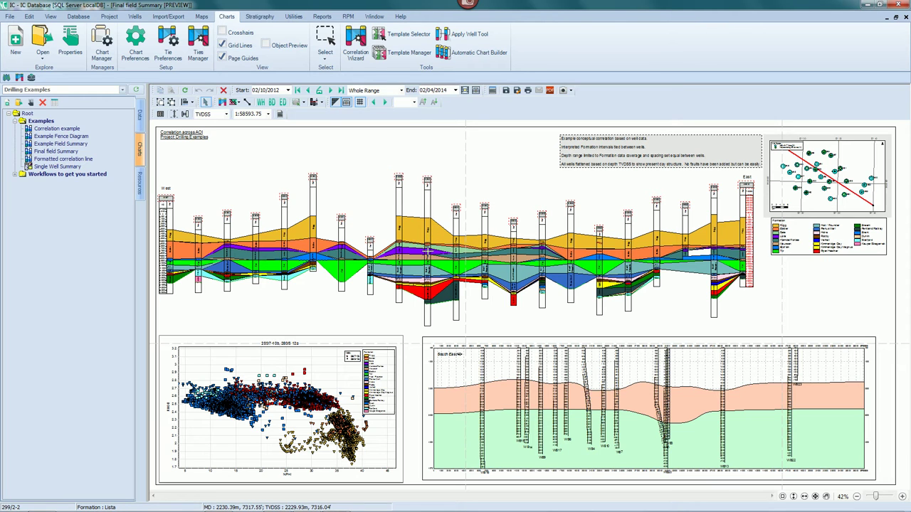
{"action": "double_click", "coordinate": [427, 248]}
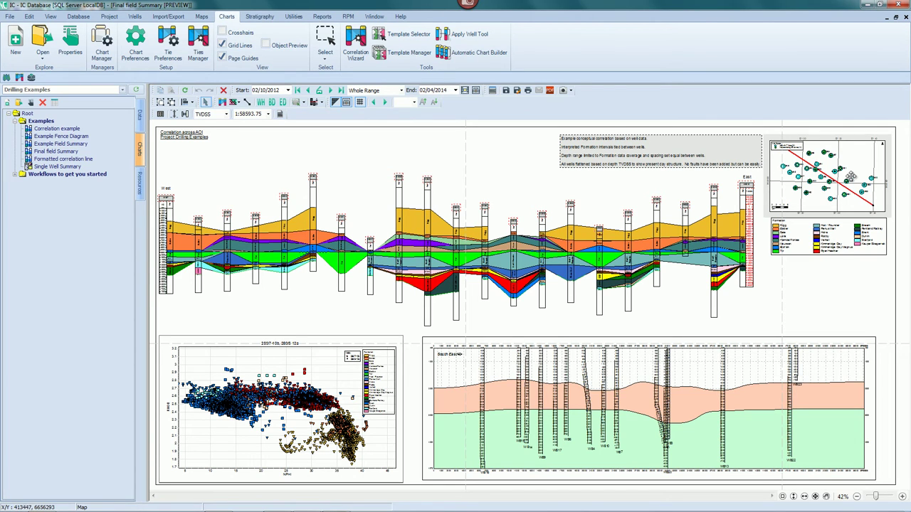
Open the well location map full-size and zoom in and out with the mouse wheel.
{"action": "left_click", "coordinate": [850, 177]}
{"action": "double_click", "coordinate": [850, 177]}
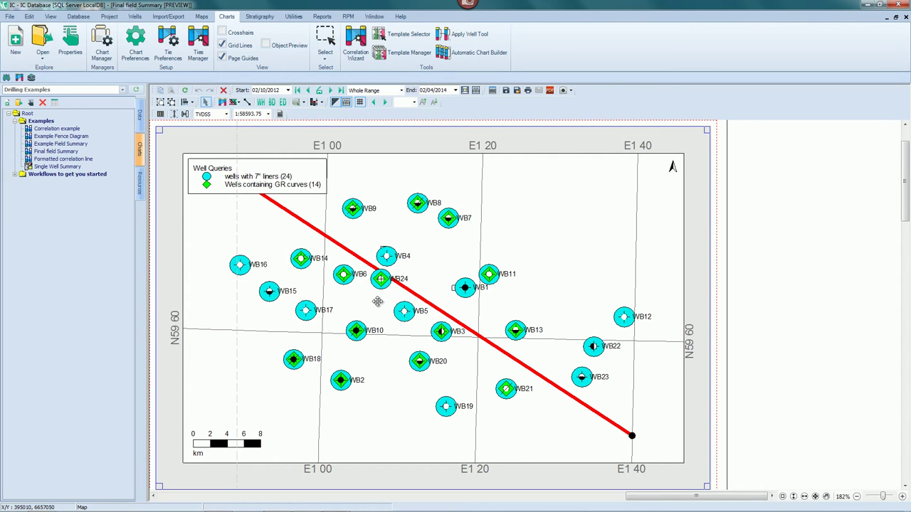
{"action": "scroll", "coordinate": [377, 302], "scroll_direction": "down", "scroll_amount": 1}
{"action": "scroll", "coordinate": [377, 302], "scroll_direction": "down", "scroll_amount": 1}
{"action": "scroll", "coordinate": [373, 304], "scroll_direction": "up", "scroll_amount": 1}
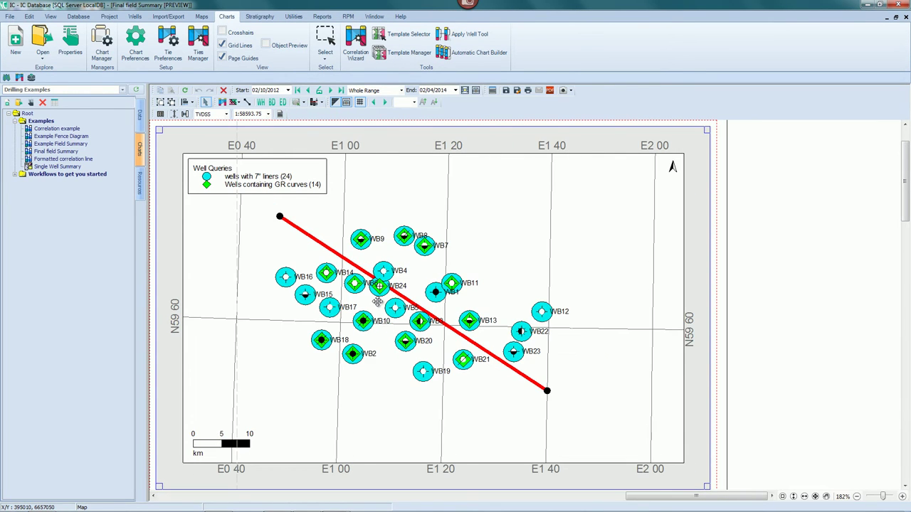
{"action": "scroll", "coordinate": [370, 304], "scroll_direction": "up", "scroll_amount": 1}
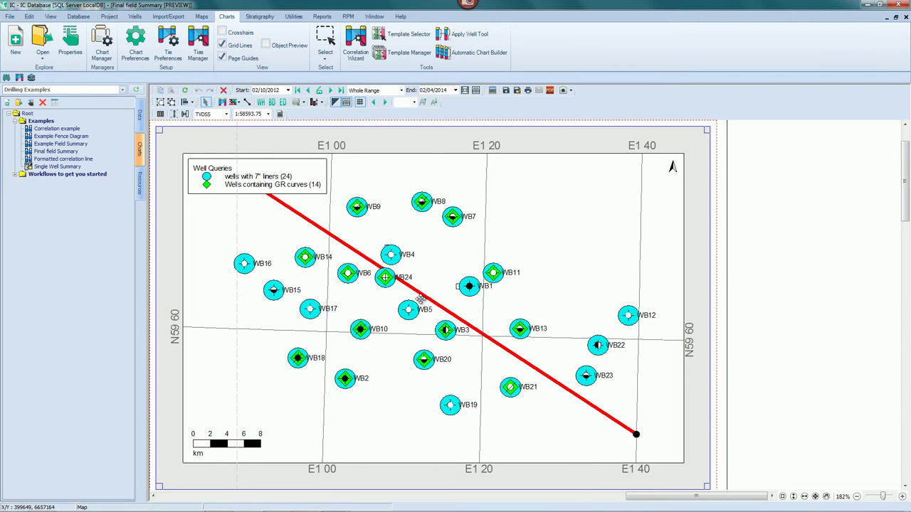
{"action": "scroll", "coordinate": [483, 303], "scroll_direction": "up", "scroll_amount": 1}
{"action": "scroll", "coordinate": [676, 302], "scroll_direction": "up", "scroll_amount": 1}
{"action": "scroll", "coordinate": [676, 302], "scroll_direction": "down", "scroll_amount": 2}
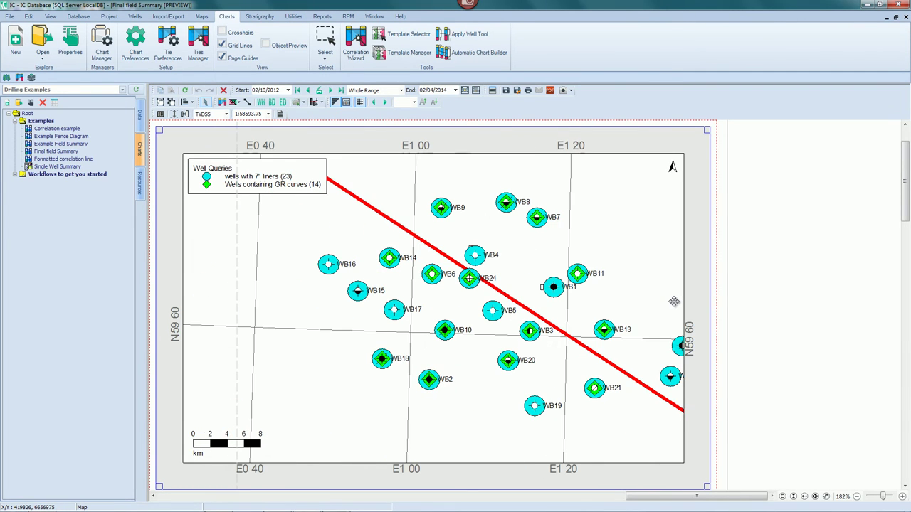
{"action": "scroll", "coordinate": [273, 302], "scroll_direction": "down", "scroll_amount": 2}
{"action": "scroll", "coordinate": [273, 302], "scroll_direction": "up", "scroll_amount": 4}
{"action": "scroll", "coordinate": [272, 301], "scroll_direction": "down", "scroll_amount": 2}
{"action": "scroll", "coordinate": [402, 306], "scroll_direction": "up", "scroll_amount": 1}
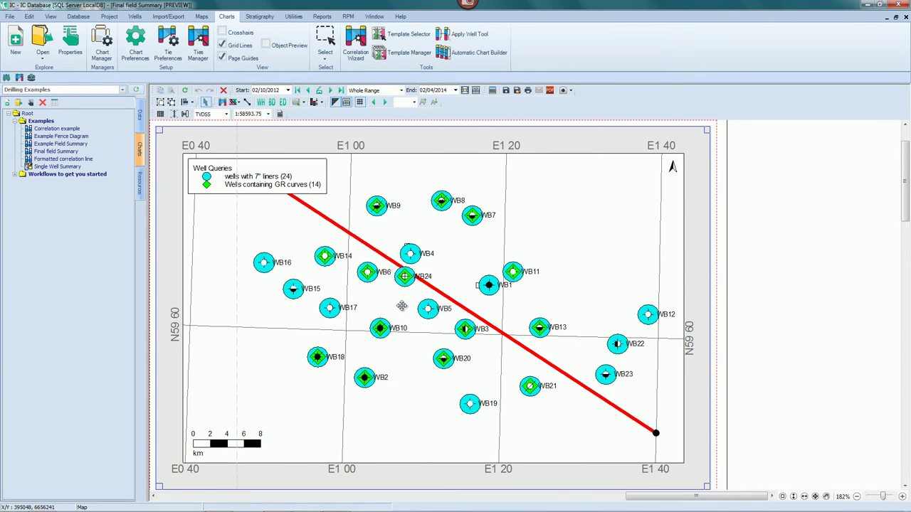
{"action": "scroll", "coordinate": [488, 305], "scroll_direction": "up", "scroll_amount": 1}
{"action": "scroll", "coordinate": [487, 306], "scroll_direction": "down", "scroll_amount": 1}
Pan the map west, east, down and up, then show the whole chart page at 42%.
{"action": "key", "text": "Left"}
{"action": "key", "text": "Left"}
{"action": "key", "text": "Left"}
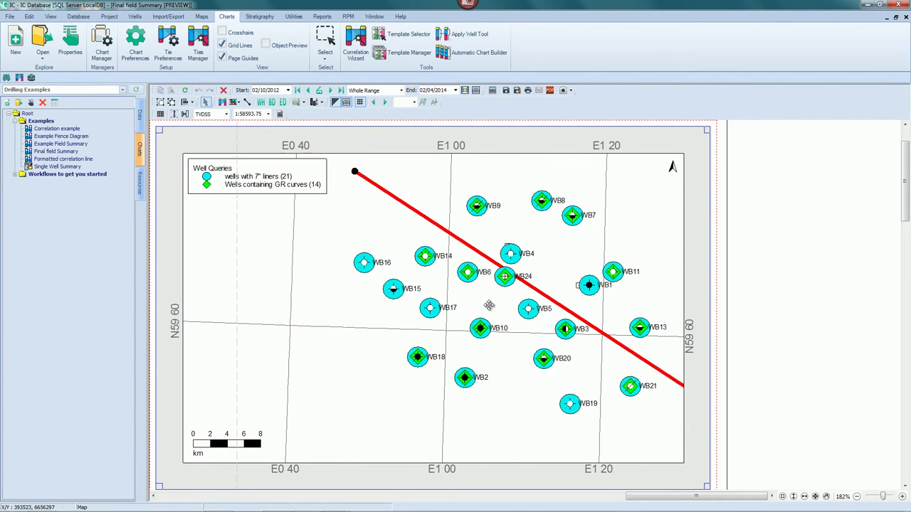
{"action": "key", "text": "Right"}
{"action": "key", "text": "Right"}
{"action": "key", "text": "Right"}
{"action": "key", "text": "Down"}
{"action": "key", "text": "Down"}
{"action": "key", "text": "Up"}
{"action": "key", "text": "Up"}
{"action": "key", "text": "Right"}
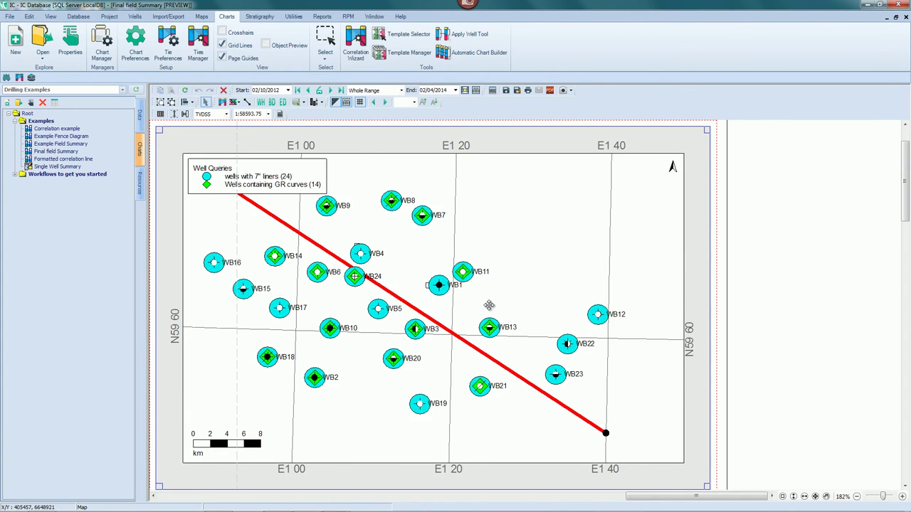
{"action": "key", "text": "Left"}
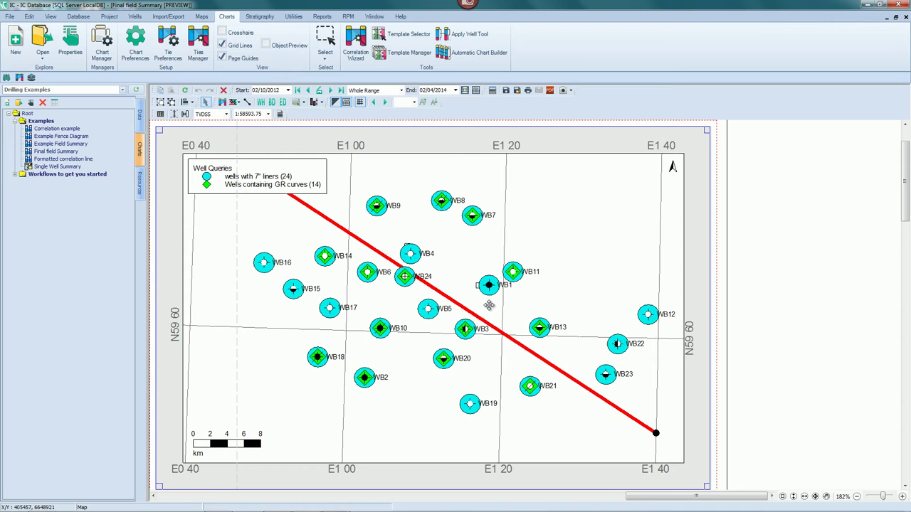
{"action": "key", "text": "ctrl+0"}
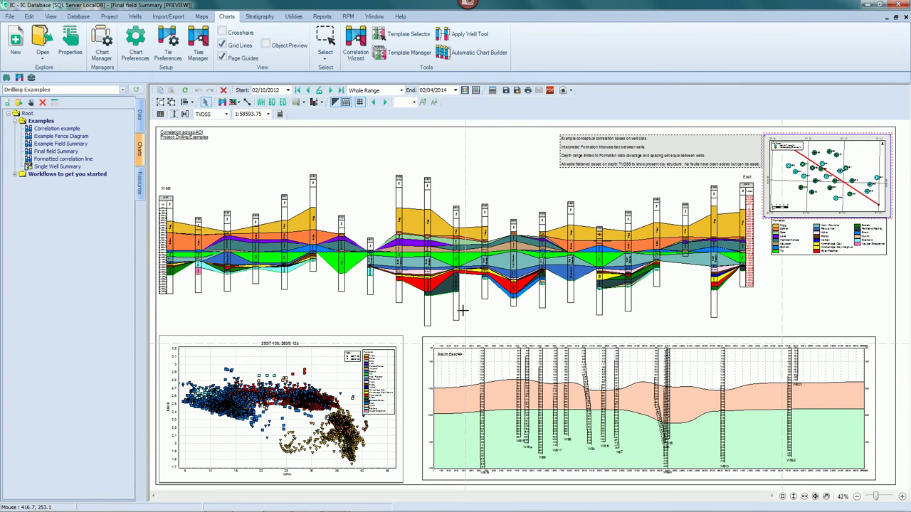
{"action": "double_click", "coordinate": [261, 415]}
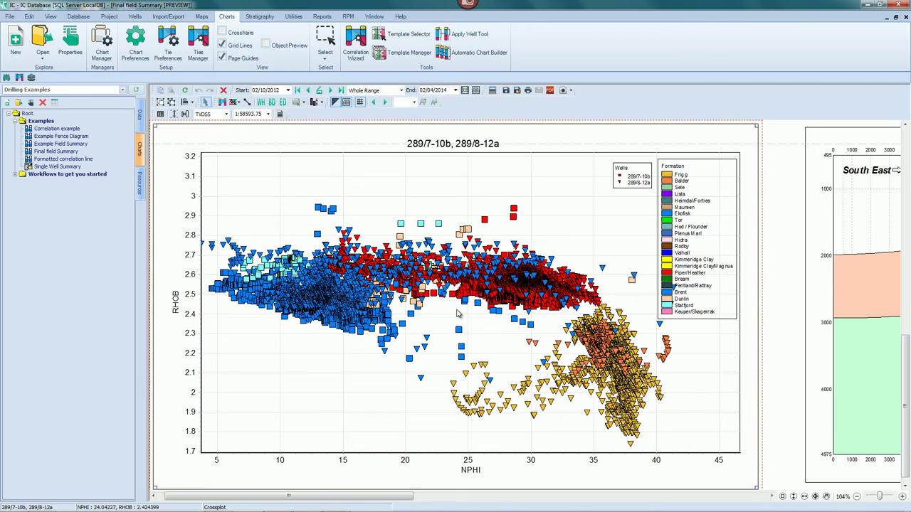
{"action": "scroll", "coordinate": [457, 314], "scroll_direction": "down", "scroll_amount": 1}
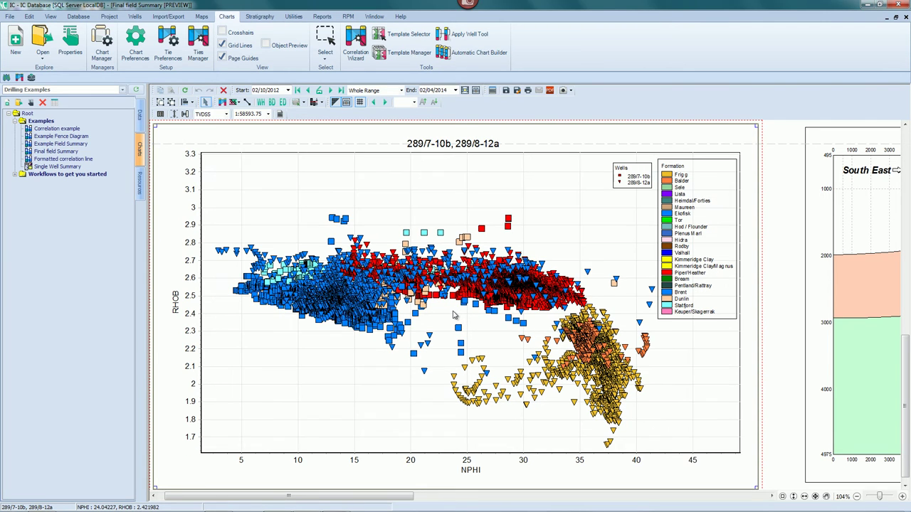
{"action": "scroll", "coordinate": [454, 315], "scroll_direction": "down", "scroll_amount": 1}
{"action": "scroll", "coordinate": [453, 315], "scroll_direction": "down", "scroll_amount": 1}
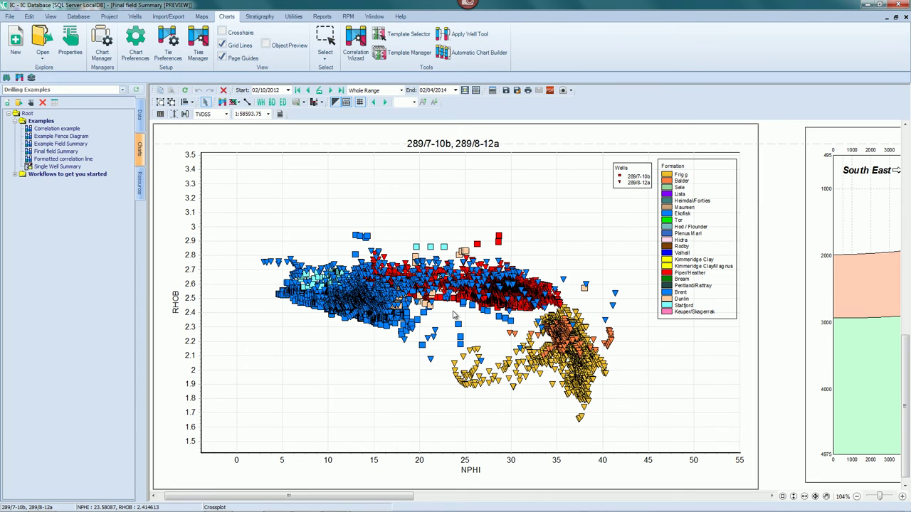
{"action": "scroll", "coordinate": [453, 315], "scroll_direction": "up", "scroll_amount": 1}
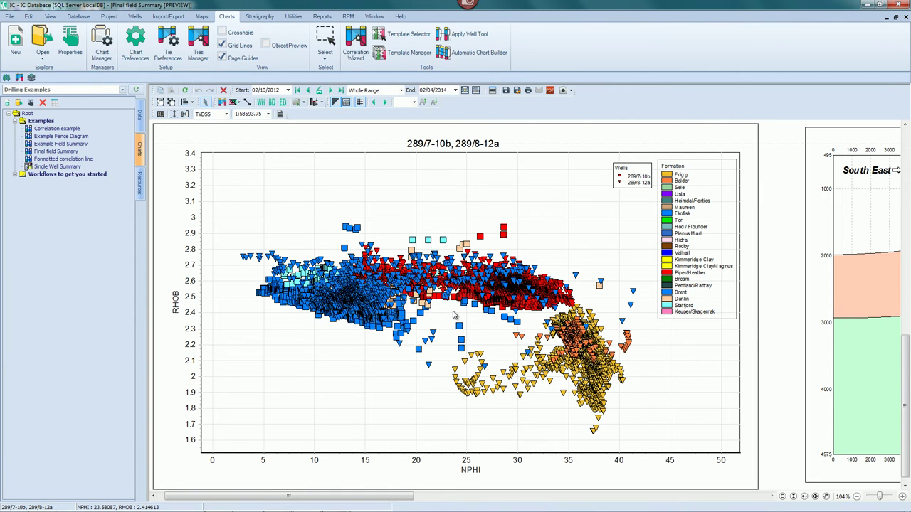
{"action": "scroll", "coordinate": [454, 316], "scroll_direction": "up", "scroll_amount": 1}
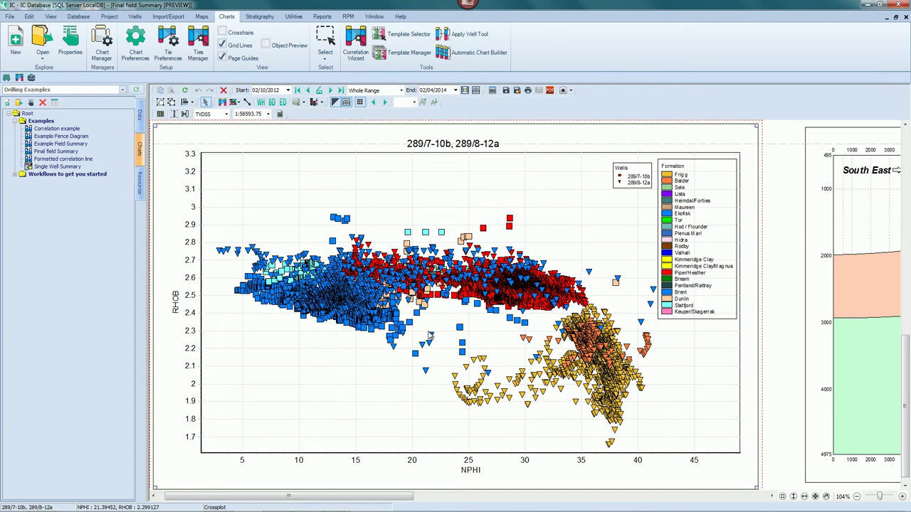
{"action": "scroll", "coordinate": [429, 334], "scroll_direction": "up", "scroll_amount": 1}
{"action": "scroll", "coordinate": [430, 336], "scroll_direction": "up", "scroll_amount": 2}
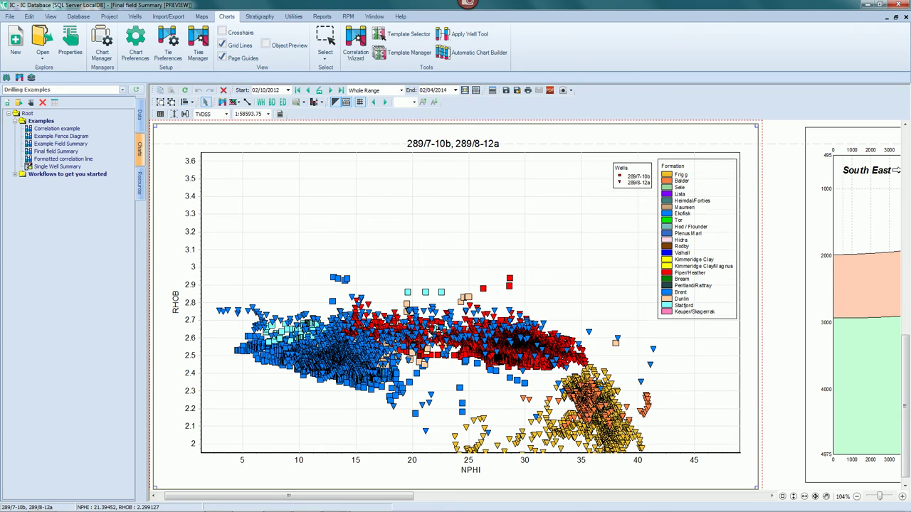
{"action": "scroll", "coordinate": [430, 336], "scroll_direction": "up", "scroll_amount": 1}
{"action": "scroll", "coordinate": [430, 335], "scroll_direction": "down", "scroll_amount": 3}
{"action": "scroll", "coordinate": [430, 336], "scroll_direction": "down", "scroll_amount": 1}
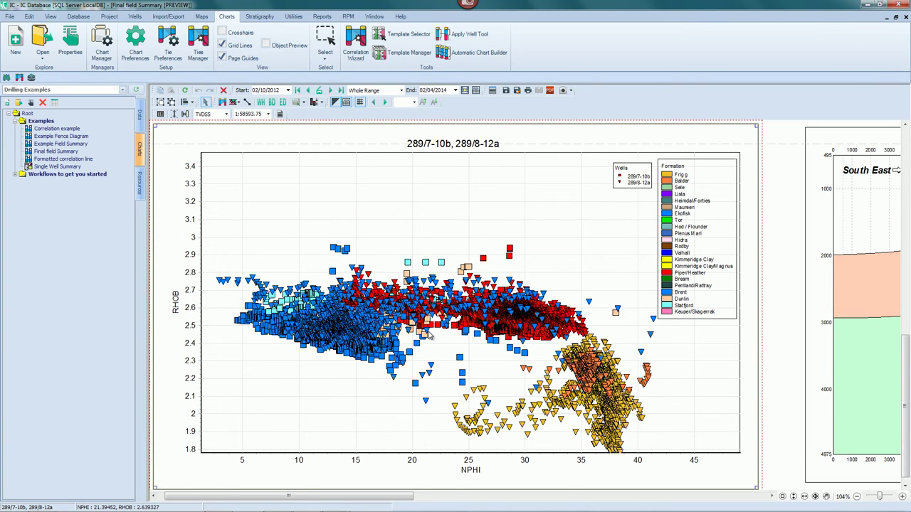
{"action": "scroll", "coordinate": [429, 336], "scroll_direction": "down", "scroll_amount": 1}
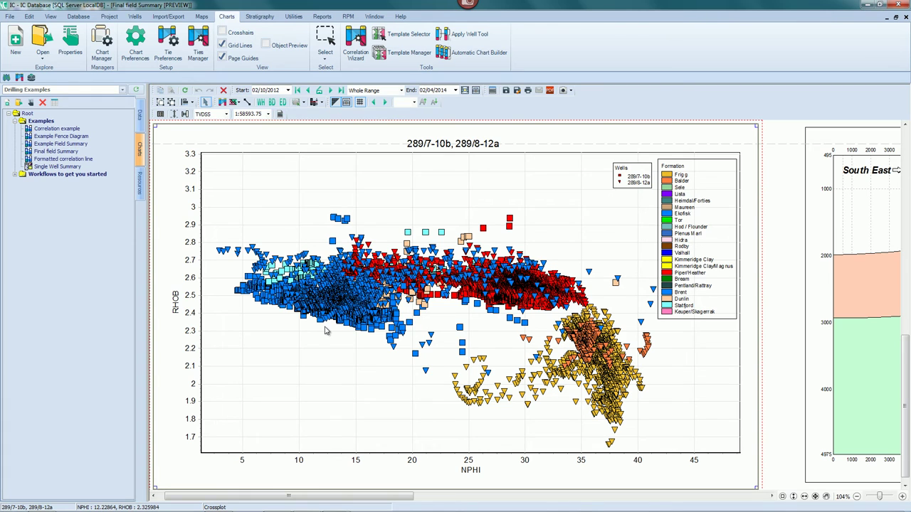
{"action": "left_click_drag", "start_coordinate": [370, 335], "coordinate": [328, 327]}
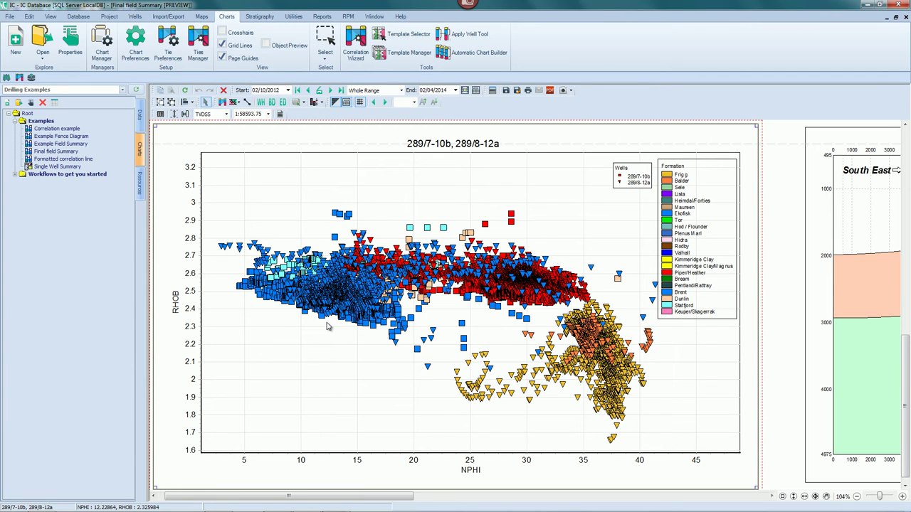
{"action": "left_click", "coordinate": [773, 284]}
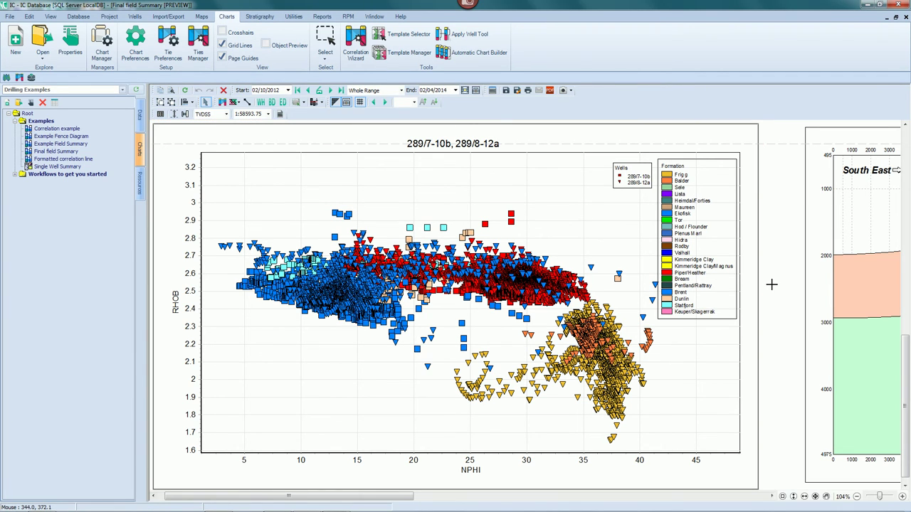
{"action": "scroll", "coordinate": [772, 285], "scroll_direction": "down", "scroll_amount": 5}
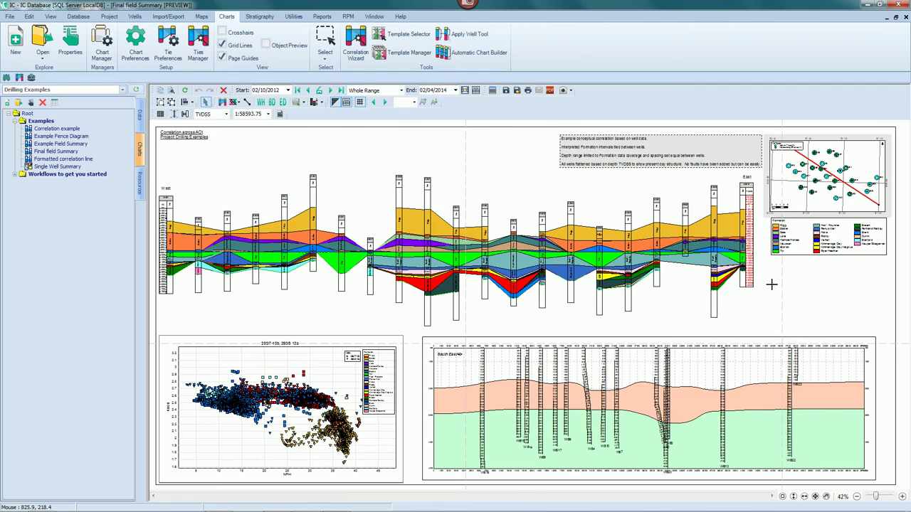
{"action": "left_click", "coordinate": [703, 407]}
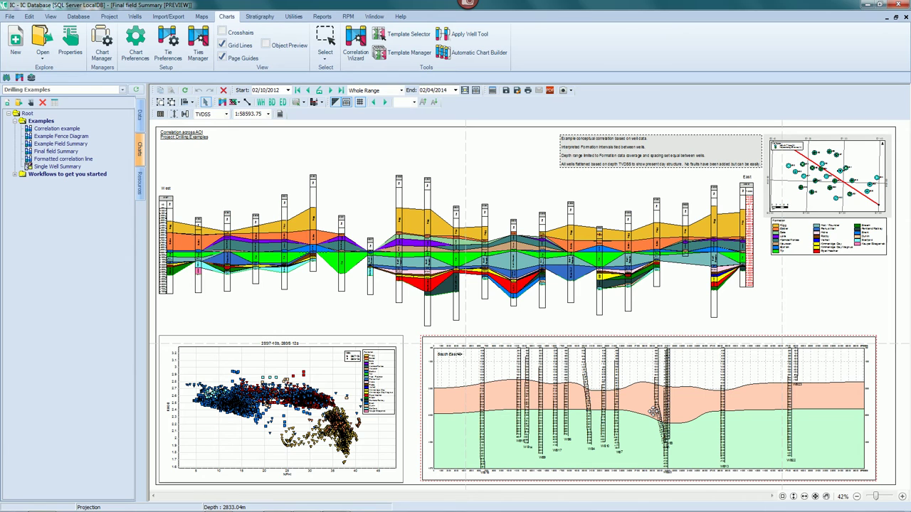
{"action": "scroll", "coordinate": [653, 411], "scroll_direction": "down", "scroll_amount": 3}
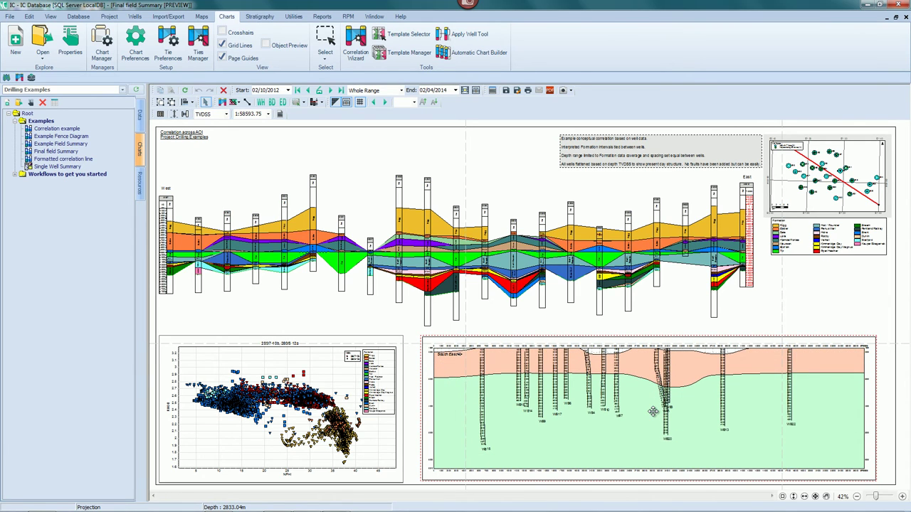
{"action": "scroll", "coordinate": [652, 411], "scroll_direction": "down", "scroll_amount": 3}
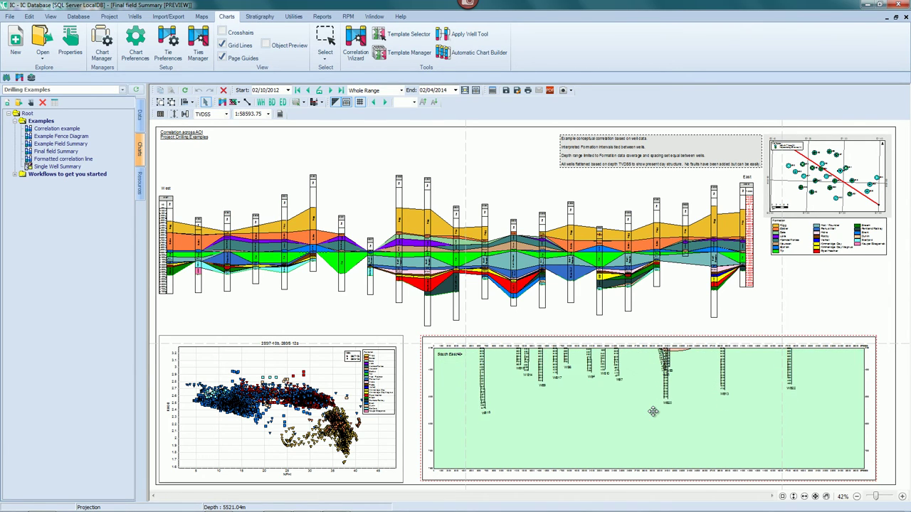
{"action": "scroll", "coordinate": [652, 412], "scroll_direction": "up", "scroll_amount": 3}
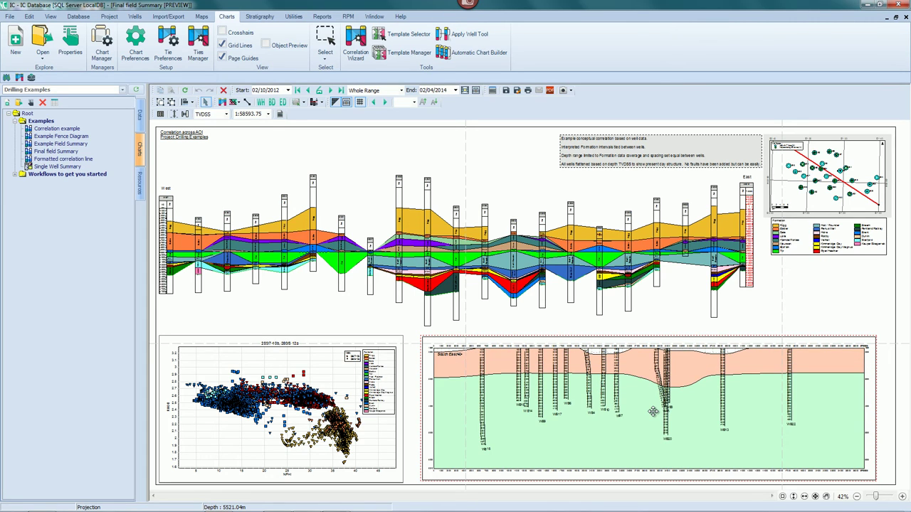
{"action": "scroll", "coordinate": [653, 411], "scroll_direction": "up", "scroll_amount": 3}
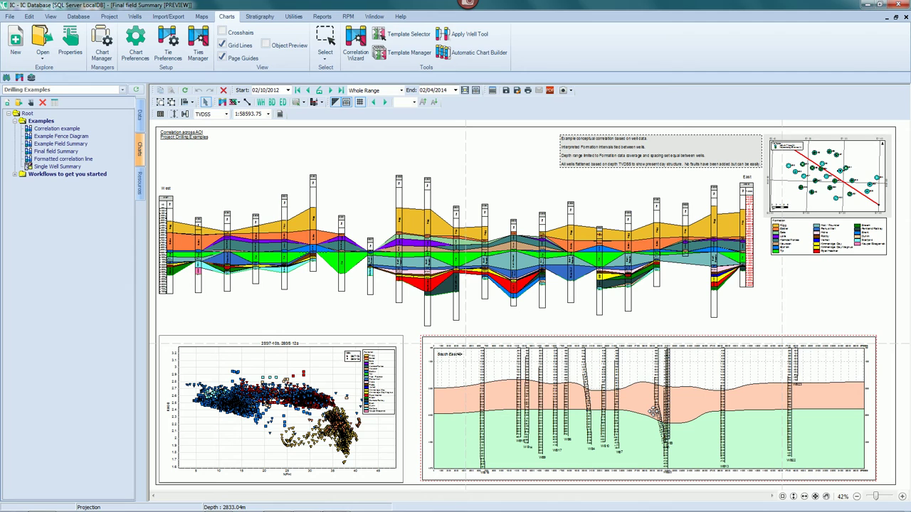
{"action": "scroll", "coordinate": [653, 411], "scroll_direction": "down", "scroll_amount": 3}
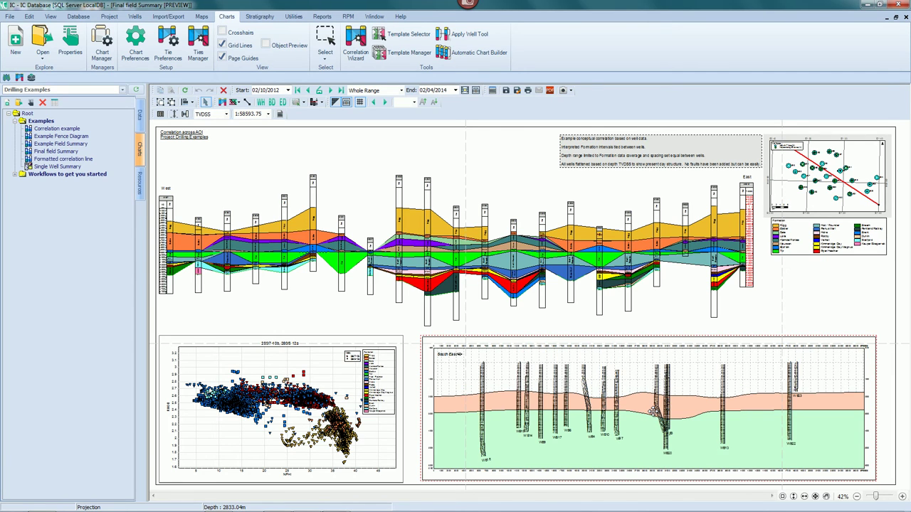
{"action": "scroll", "coordinate": [653, 411], "scroll_direction": "down", "scroll_amount": 4}
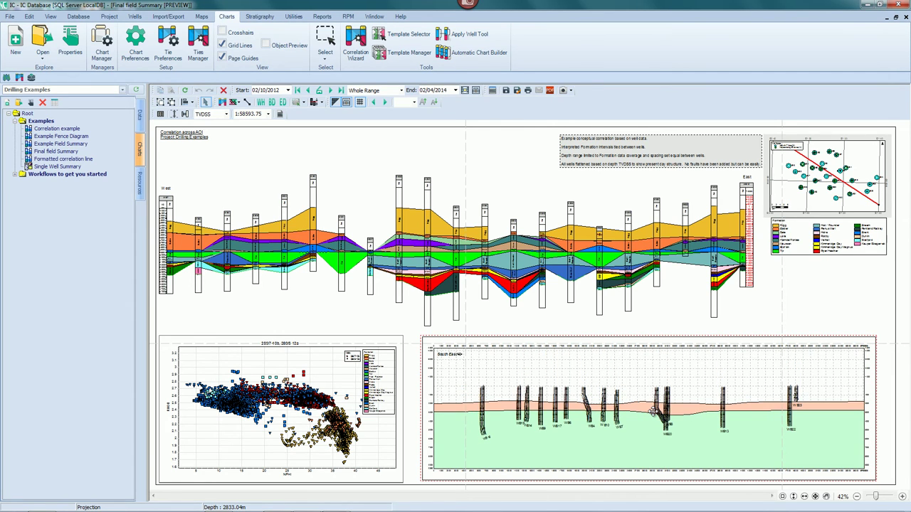
{"action": "scroll", "coordinate": [652, 411], "scroll_direction": "up", "scroll_amount": 3}
{"action": "scroll", "coordinate": [652, 411], "scroll_direction": "up", "scroll_amount": 1}
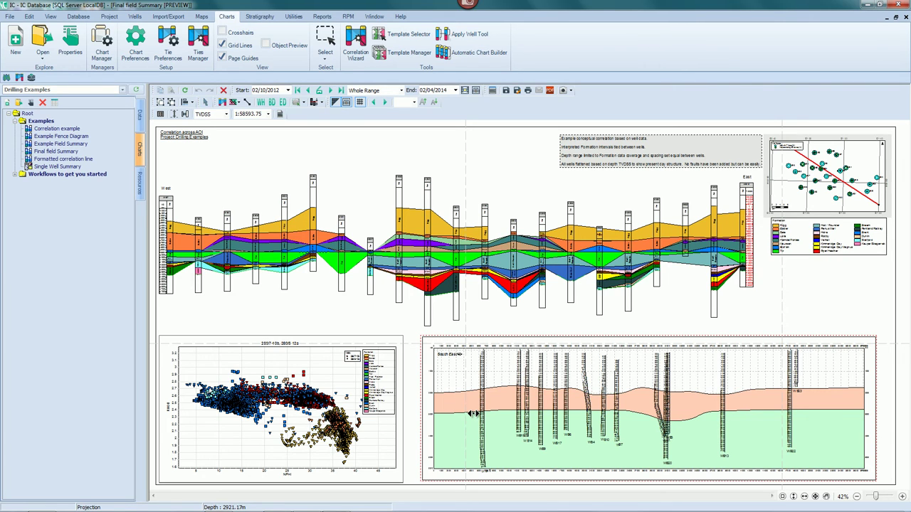
Drag the projection's section line to a shallower angle so more wells appear in the cross-section.
{"action": "left_click_drag", "start_coordinate": [473, 414], "coordinate": [631, 428]}
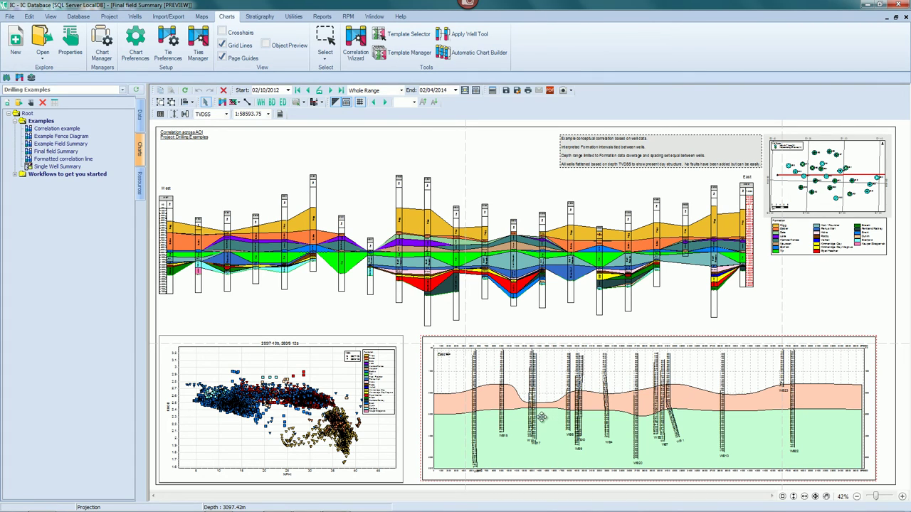
{"action": "left_click_drag", "start_coordinate": [521, 417], "coordinate": [753, 416]}
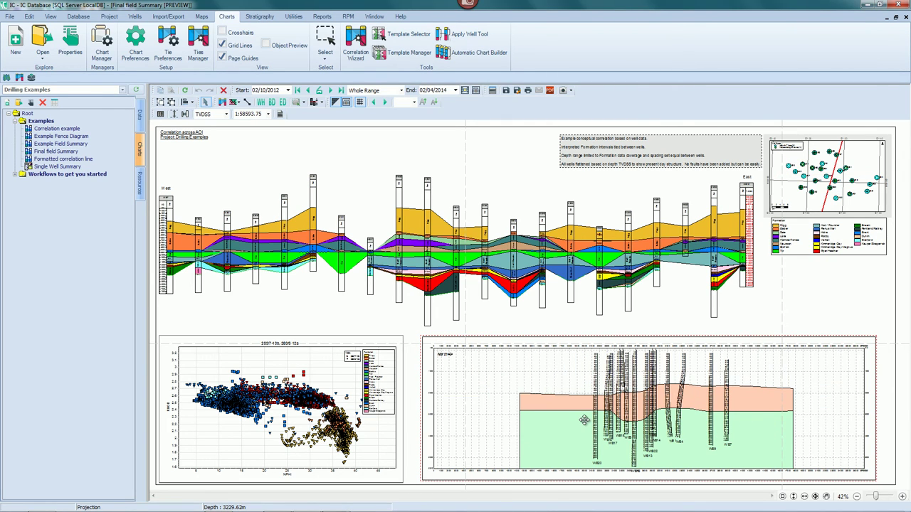
{"action": "left_click_drag", "start_coordinate": [652, 419], "coordinate": [706, 418]}
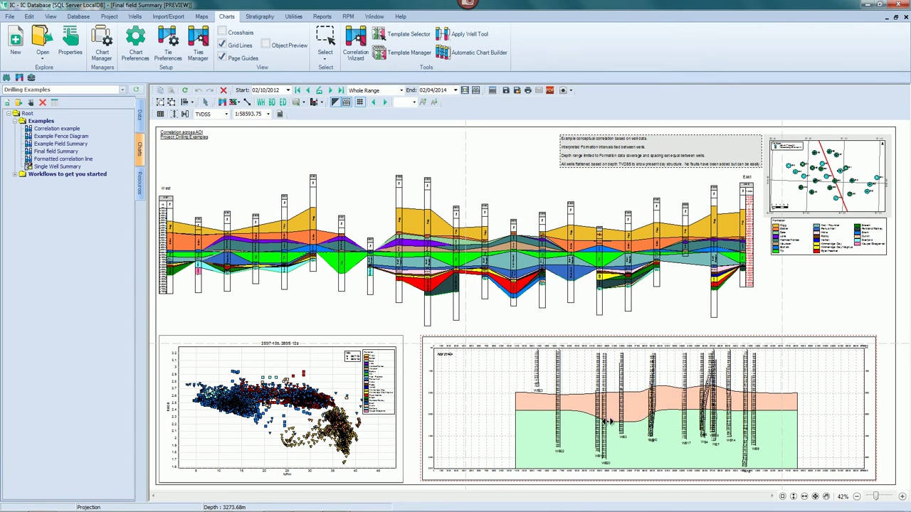
{"action": "left_click_drag", "start_coordinate": [691, 421], "coordinate": [545, 421]}
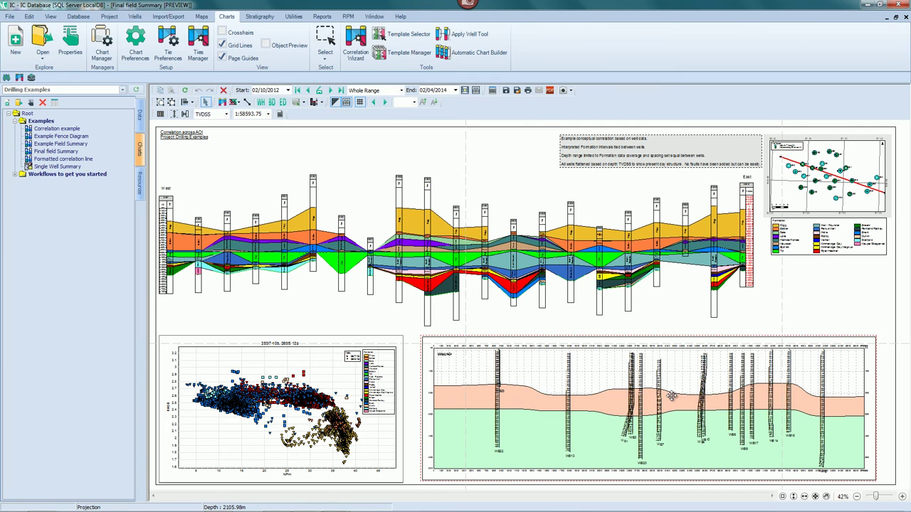
Zoom in on the conceptual-correlation notes box and back out to the whole chart.
{"action": "left_click", "coordinate": [679, 157]}
{"action": "double_click", "coordinate": [679, 156]}
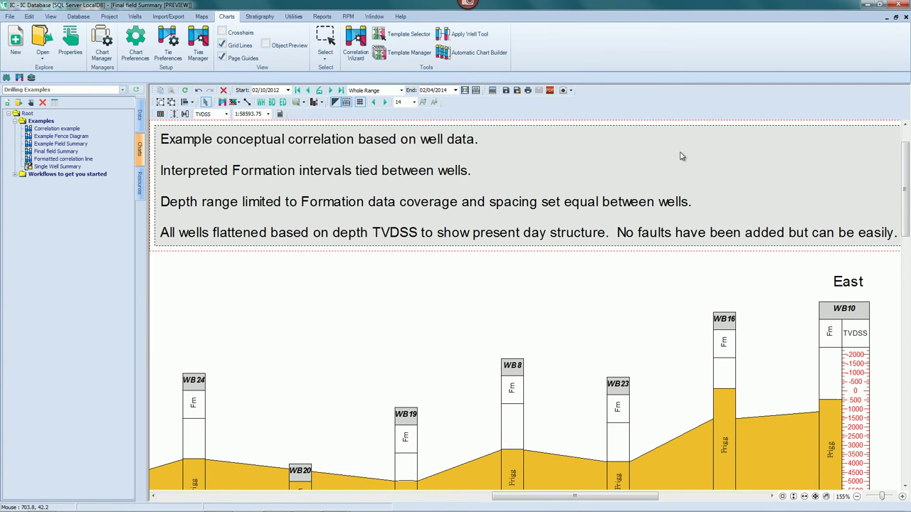
{"action": "double_click", "coordinate": [679, 157]}
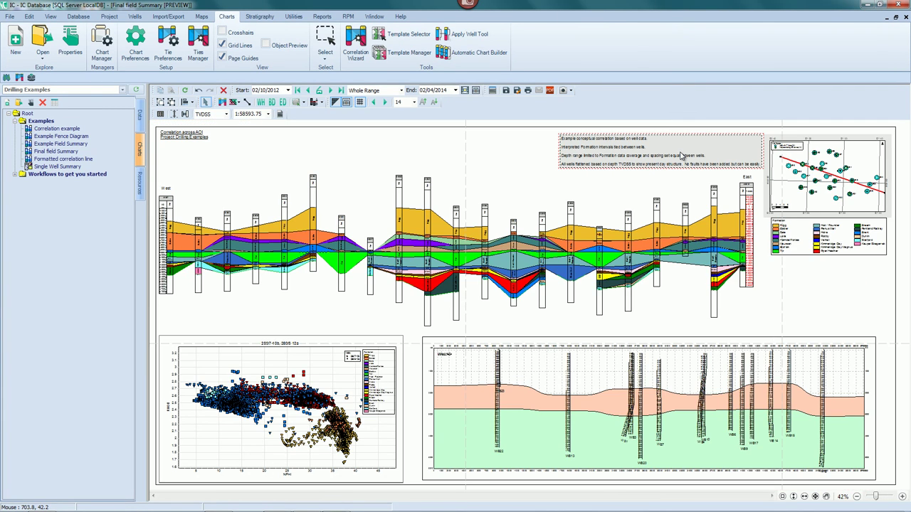
Open the Fields_Jan_2014 shapefile properties and set a filter on FIELDTYPE with the = function.
{"action": "left_click", "coordinate": [140, 182]}
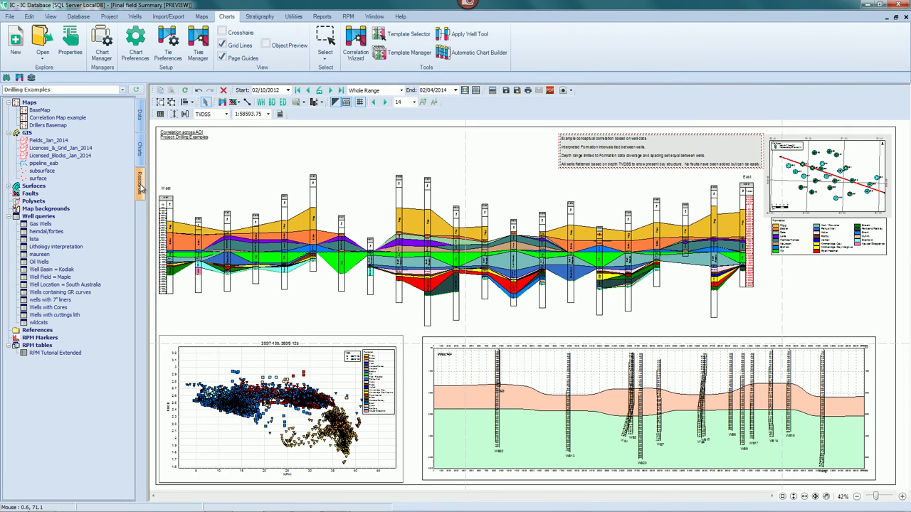
{"action": "double_click", "coordinate": [44, 141]}
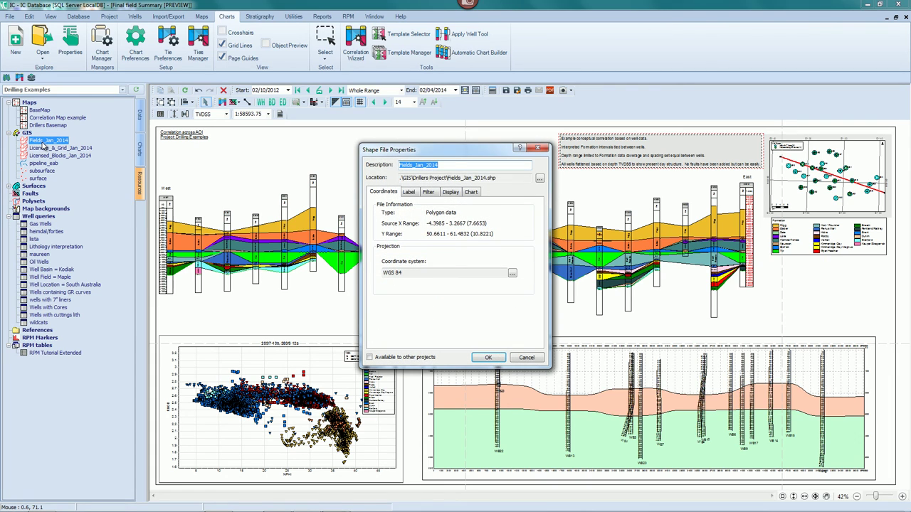
{"action": "left_click", "coordinate": [432, 194]}
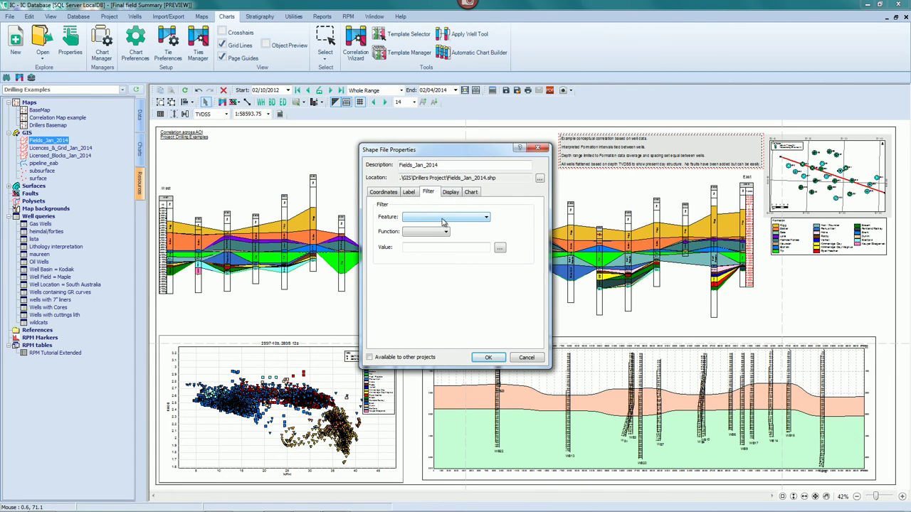
{"action": "left_click", "coordinate": [444, 221]}
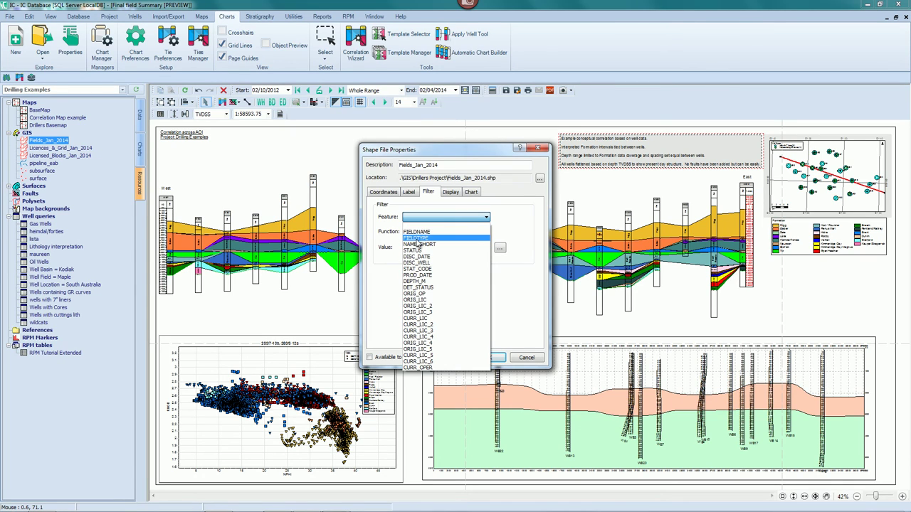
{"action": "left_click", "coordinate": [419, 239]}
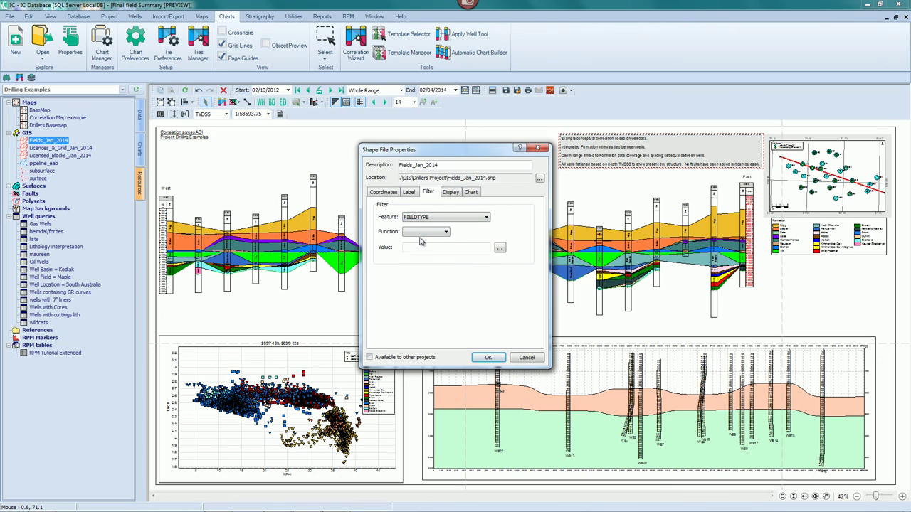
{"action": "left_click", "coordinate": [424, 233]}
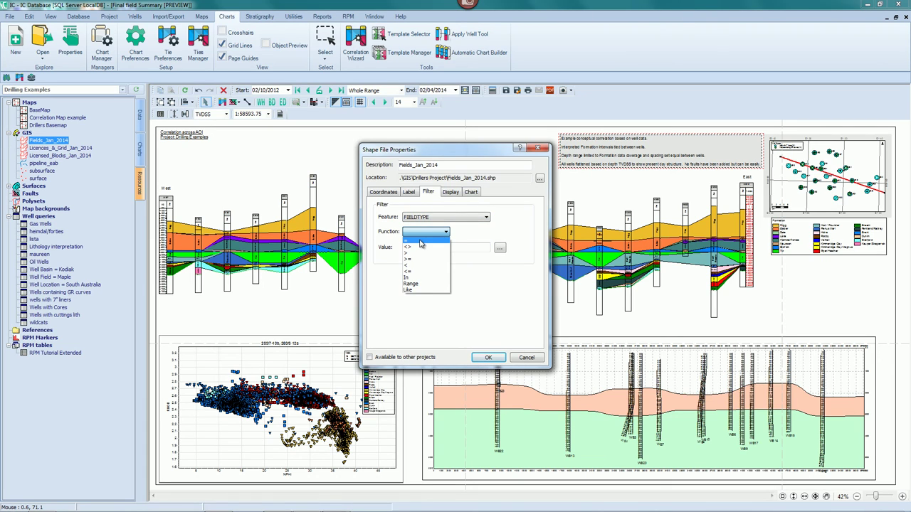
{"action": "left_click", "coordinate": [421, 242]}
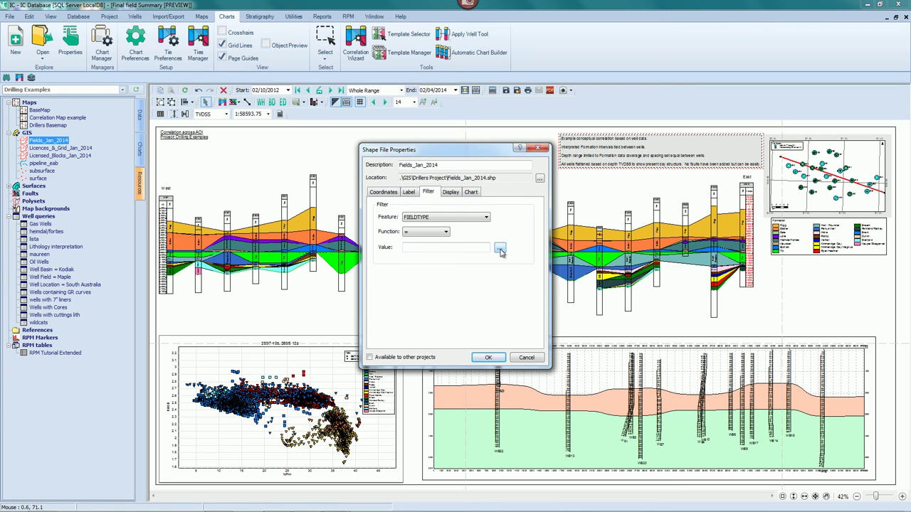
Pick GAS as the filter value, then try the Range function with COND and GAS.
{"action": "left_click", "coordinate": [500, 249]}
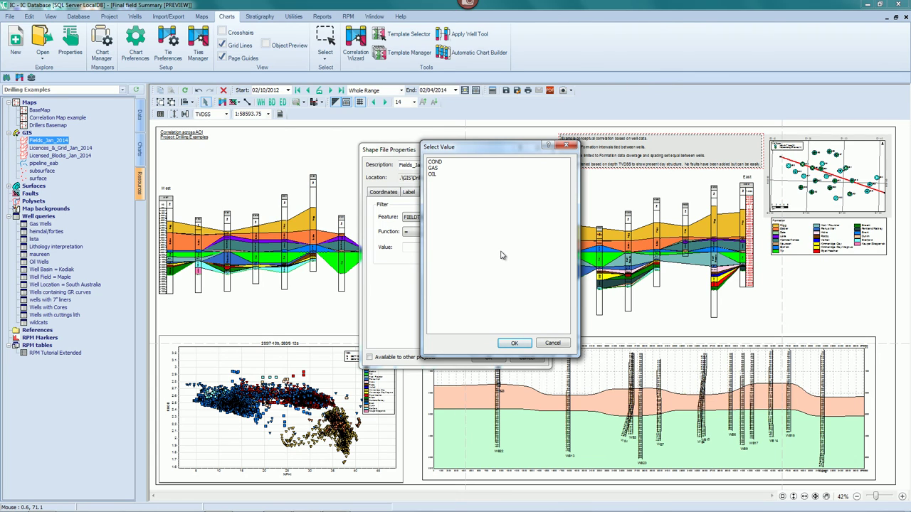
{"action": "left_click", "coordinate": [445, 168]}
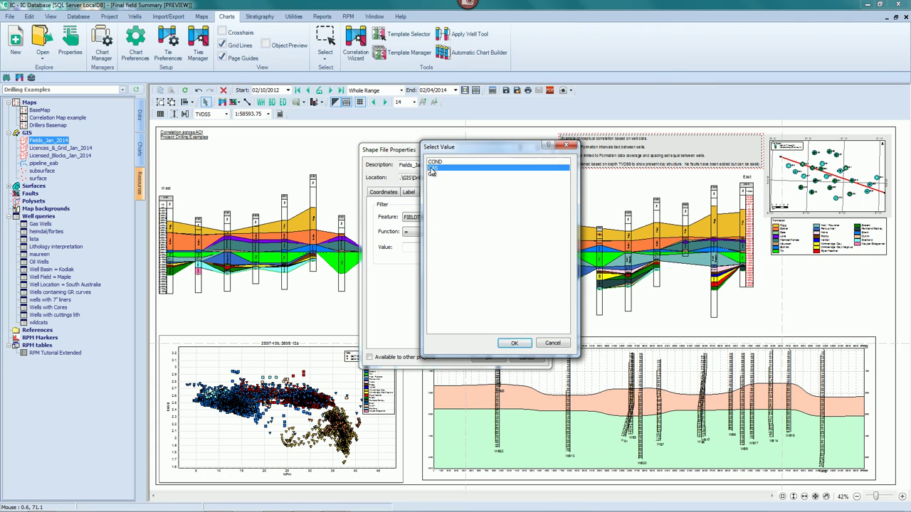
{"action": "left_click", "coordinate": [517, 344]}
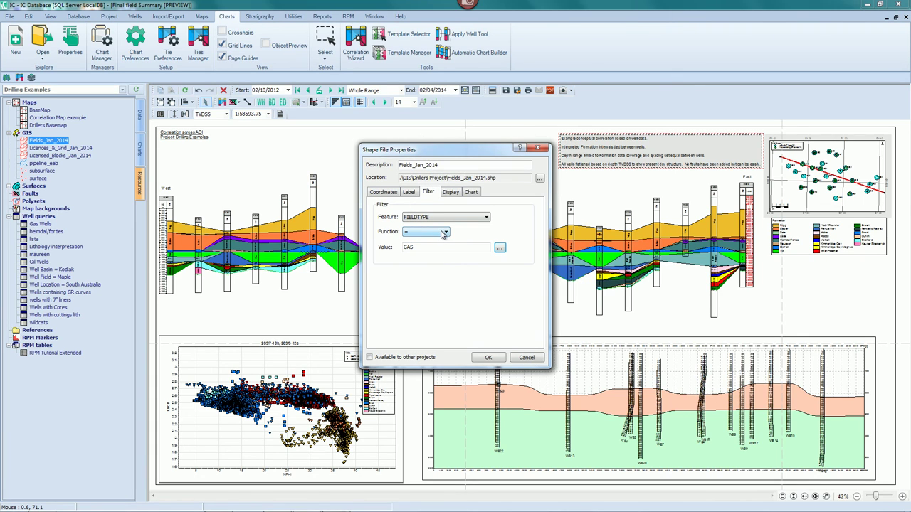
{"action": "left_click", "coordinate": [442, 233]}
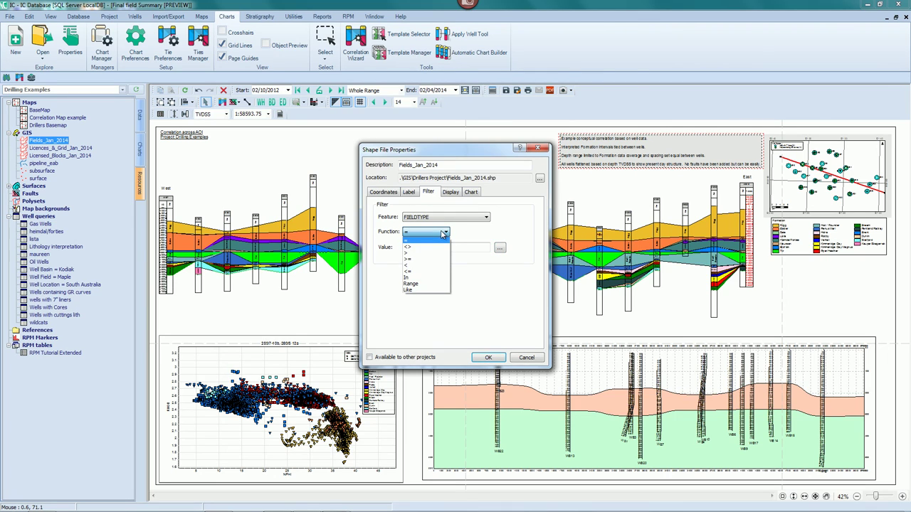
{"action": "left_click", "coordinate": [423, 286]}
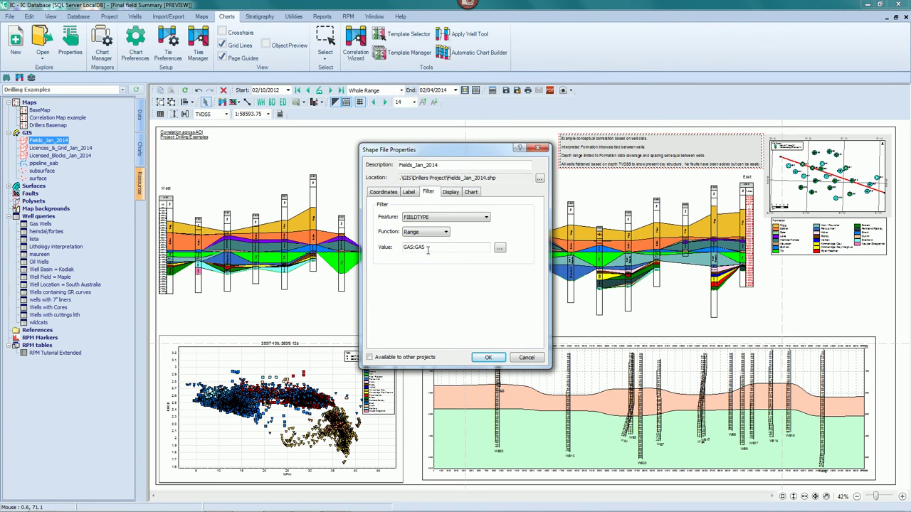
{"action": "left_click", "coordinate": [499, 248]}
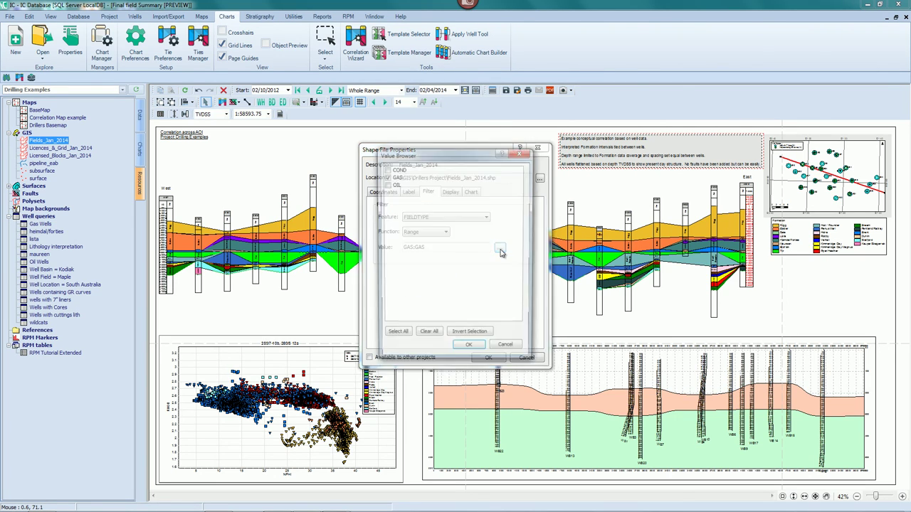
{"action": "left_click", "coordinate": [385, 168]}
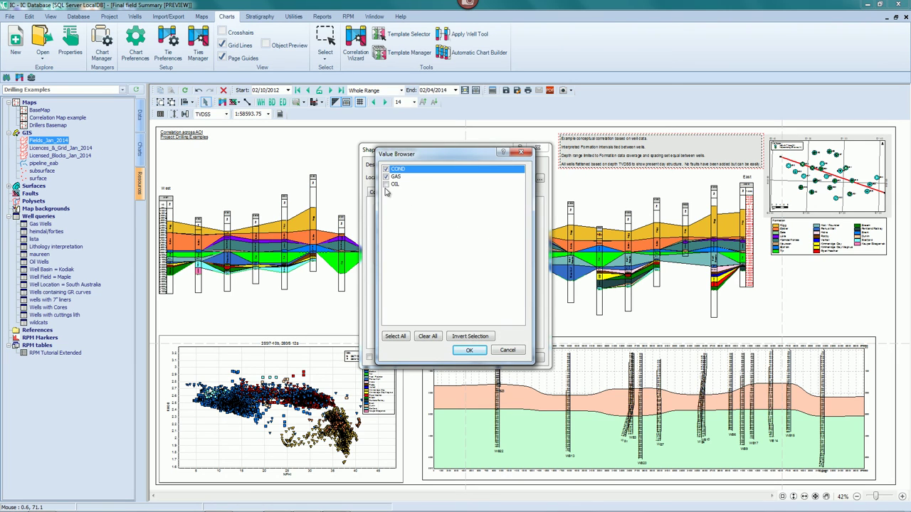
{"action": "left_click", "coordinate": [470, 353]}
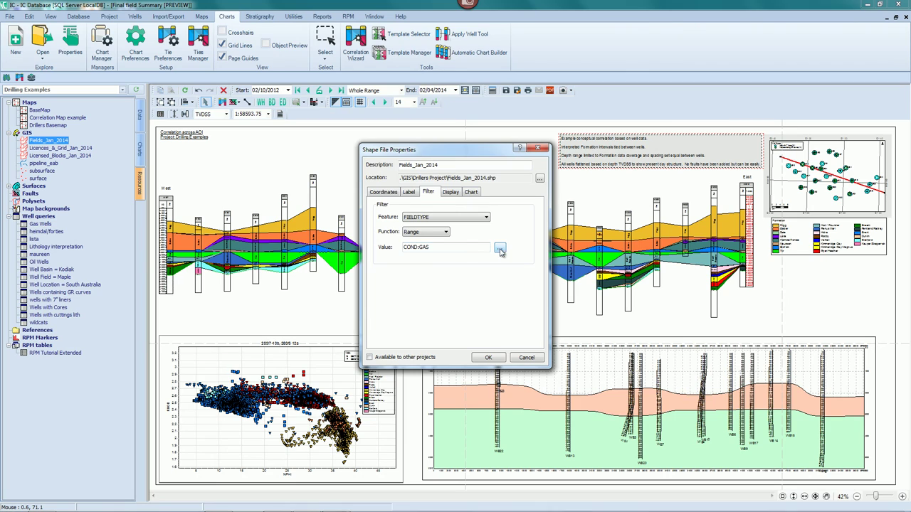
Switch the function to In and select COND, GAS and OIL as values.
{"action": "left_click", "coordinate": [423, 233]}
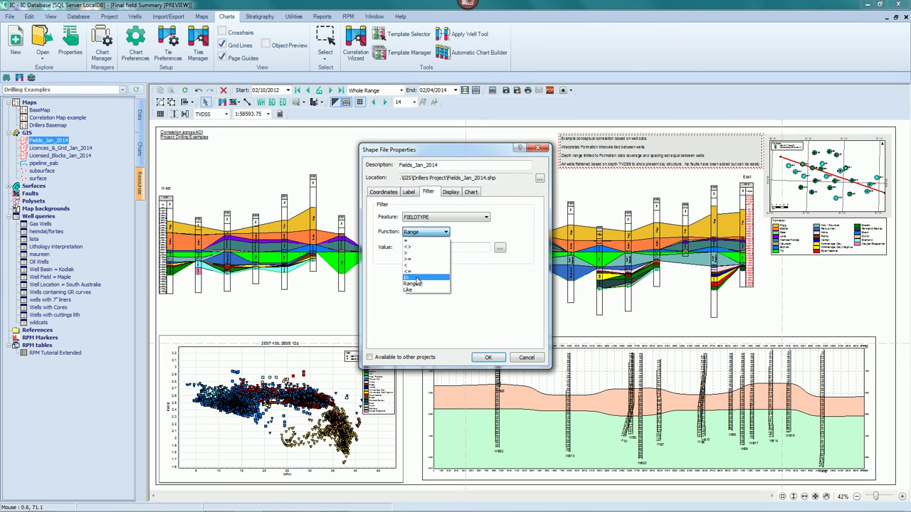
{"action": "left_click", "coordinate": [417, 278]}
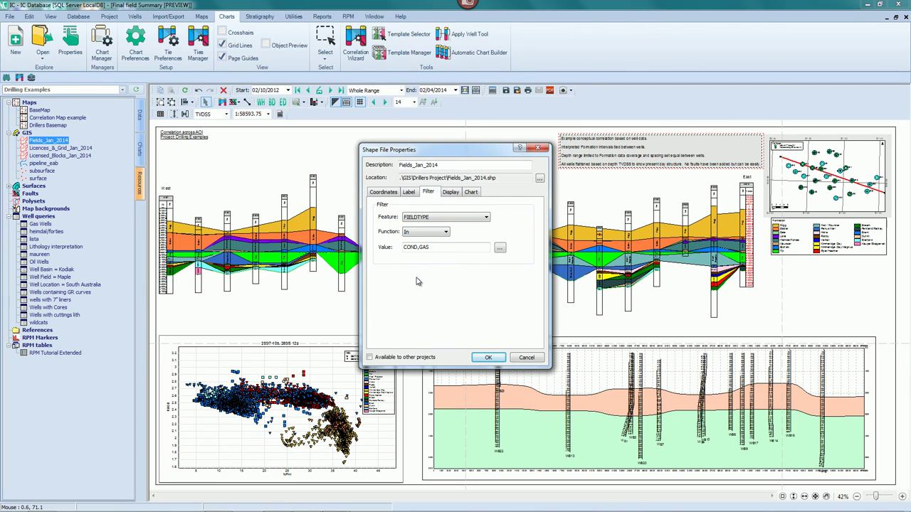
{"action": "left_click", "coordinate": [502, 250]}
{"action": "left_click", "coordinate": [386, 185]}
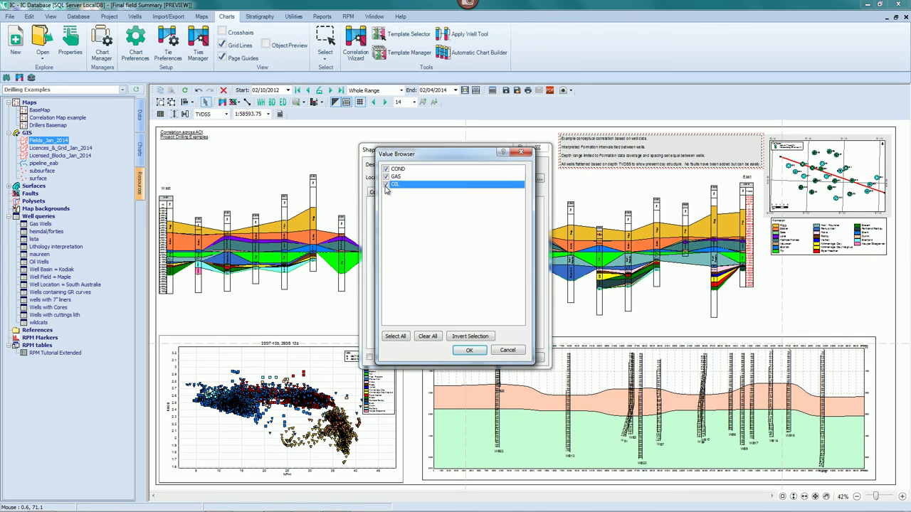
{"action": "left_click", "coordinate": [481, 356]}
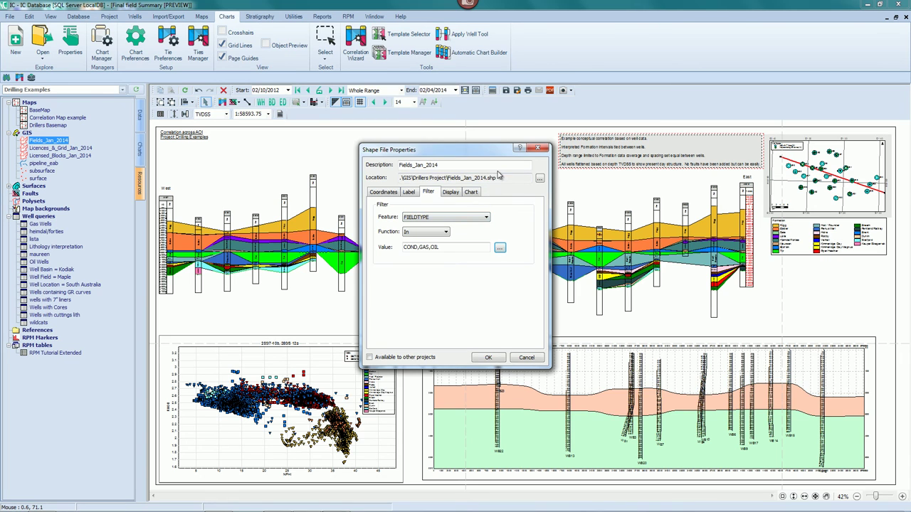
Close the shapefile properties, load Demo Introduction without saving, and open 04. IC Webinar Thank-you.
{"action": "left_click", "coordinate": [536, 148]}
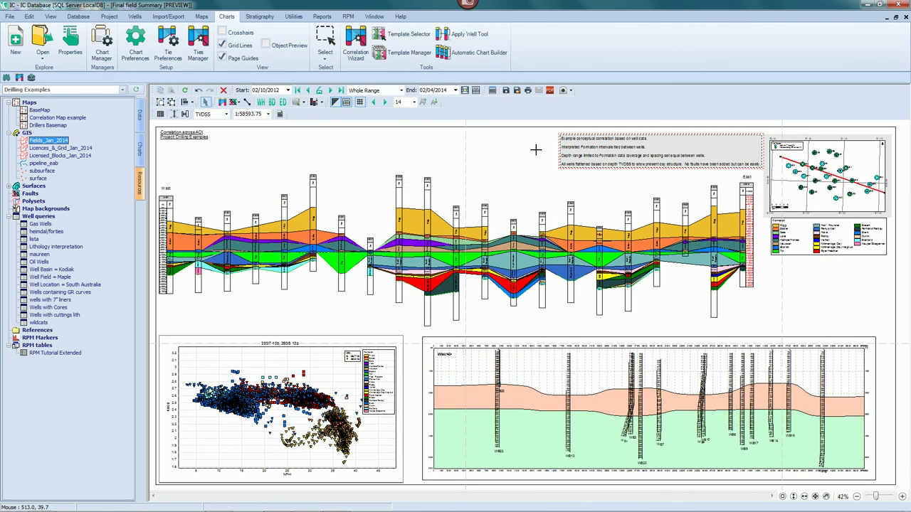
{"action": "left_click", "coordinate": [42, 91]}
{"action": "left_click", "coordinate": [32, 122]}
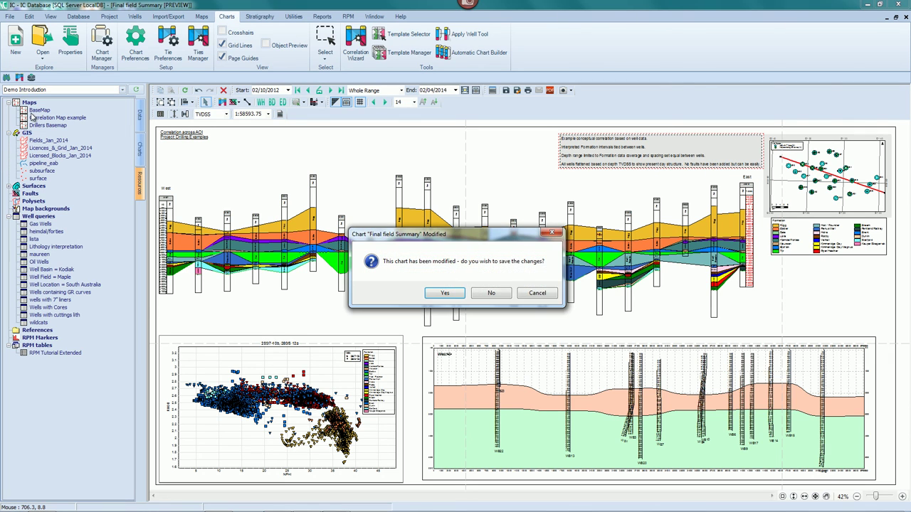
{"action": "left_click", "coordinate": [486, 296]}
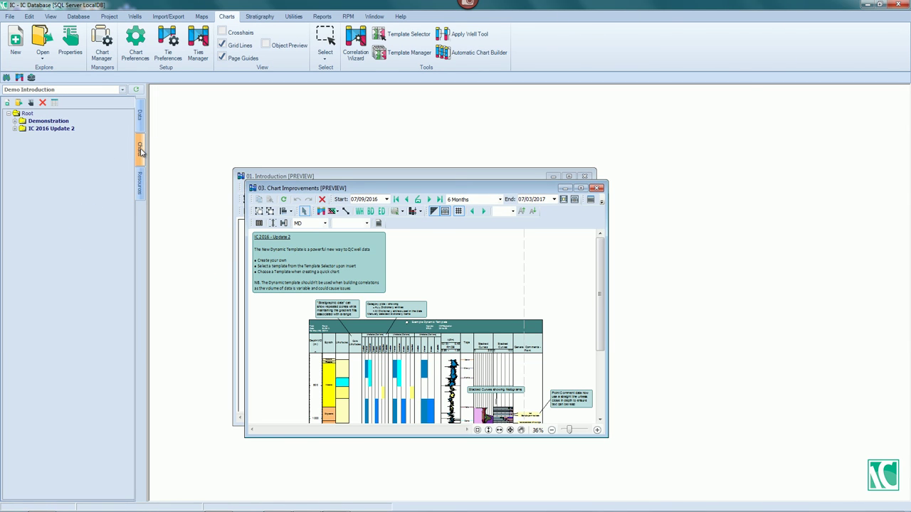
{"action": "left_click", "coordinate": [14, 129]}
{"action": "left_click", "coordinate": [50, 160]}
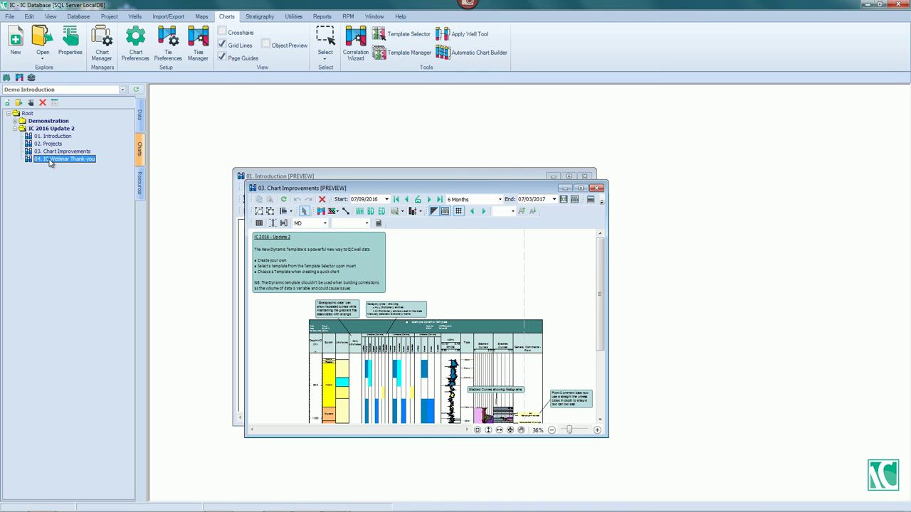
{"action": "double_click", "coordinate": [436, 211]}
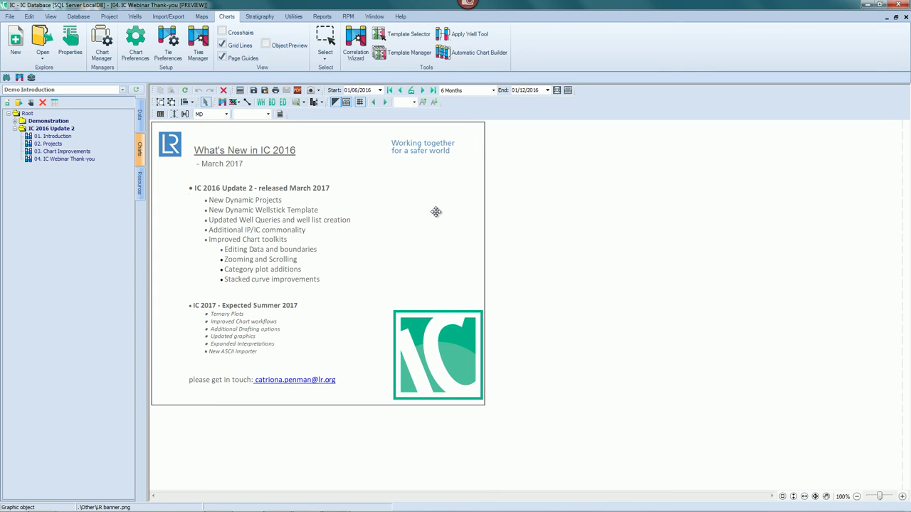
{"action": "scroll", "coordinate": [435, 211], "scroll_direction": "up", "scroll_amount": 2}
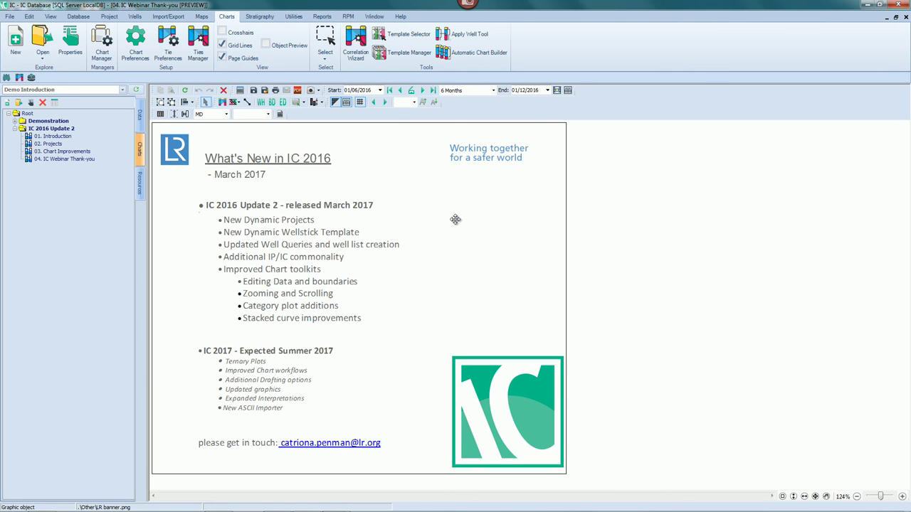